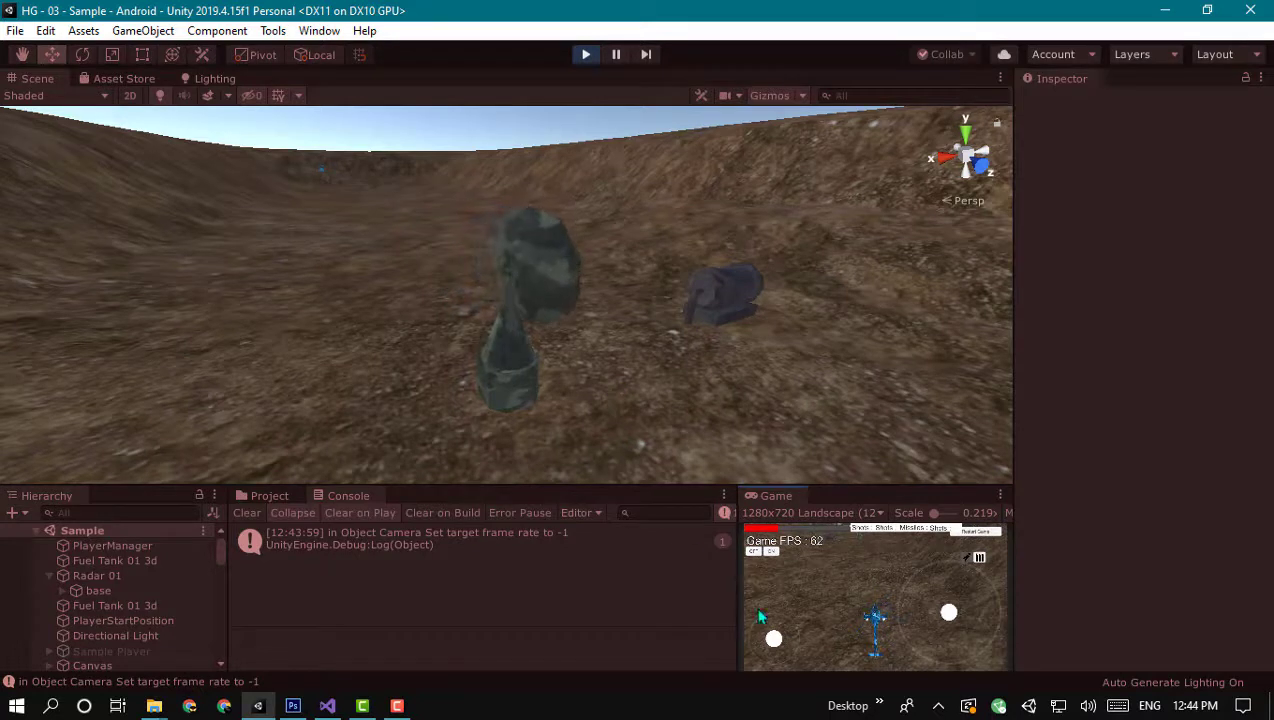
Play-test an attack on the radar, examine the destroyed radar from several angles in the Scene view, and exit Play mode
left_click_drag(784, 634, 772, 583)
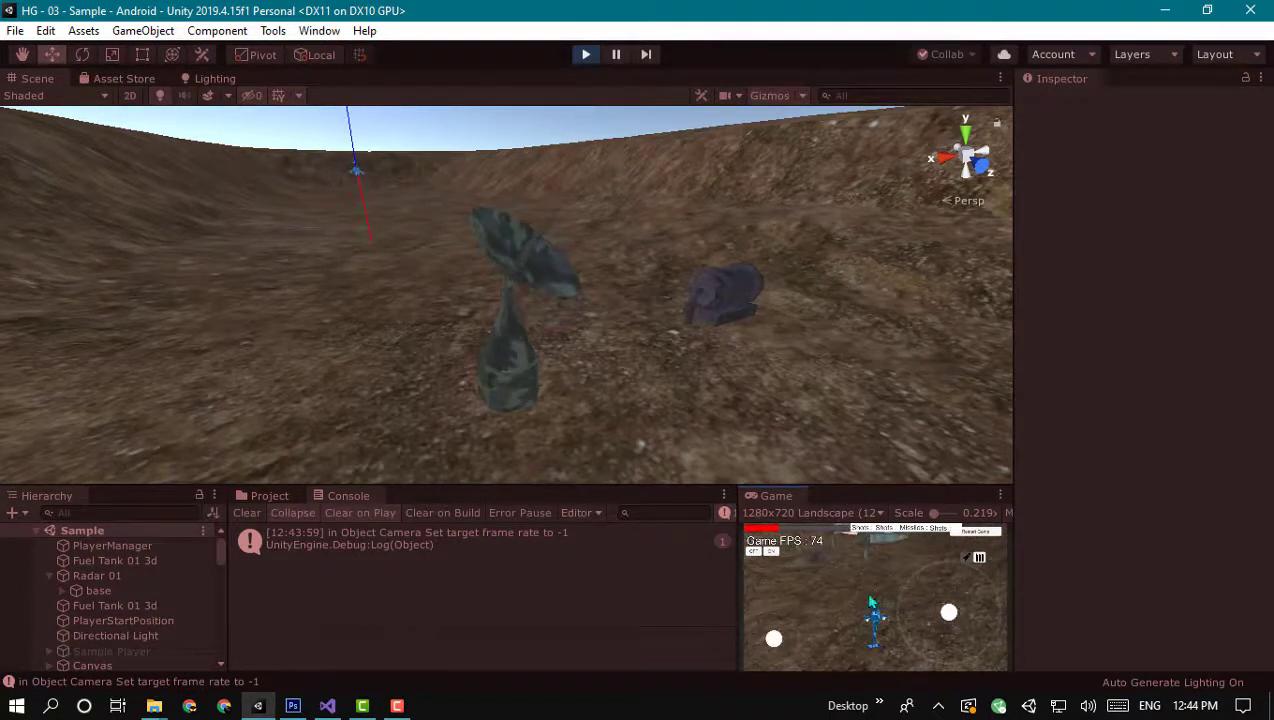
left_click_drag(925, 692, 918, 676)
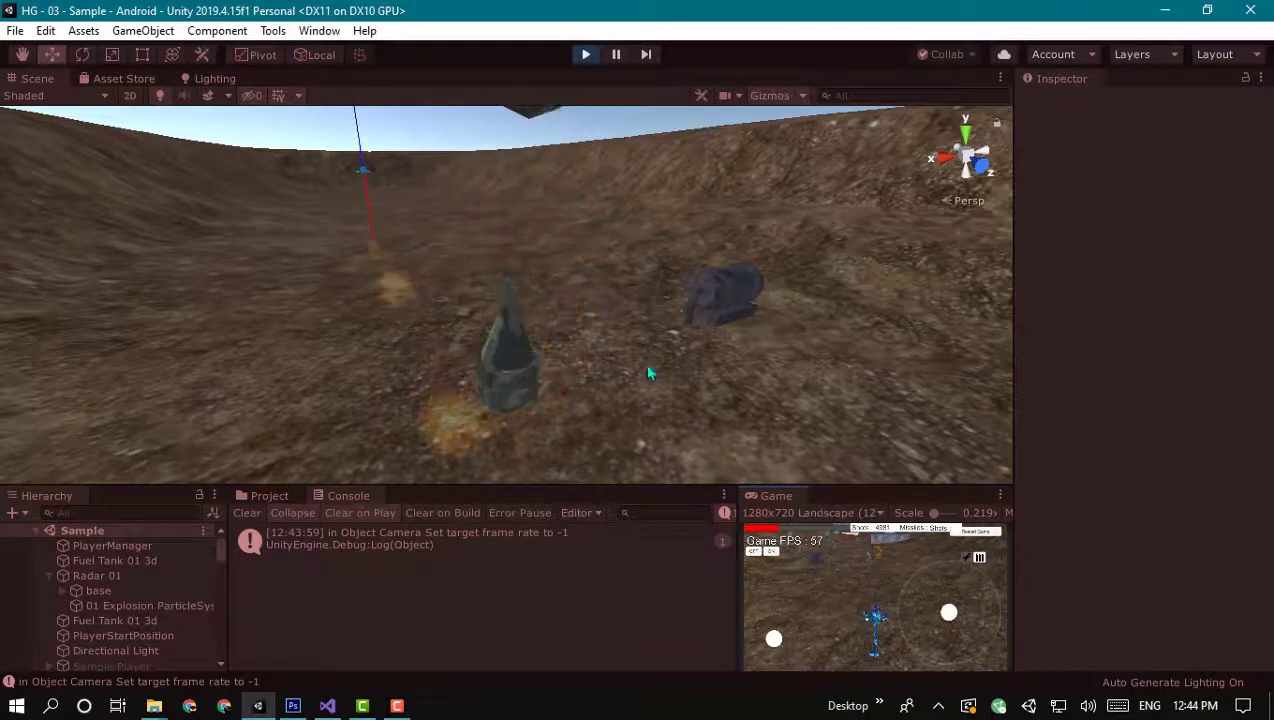
scroll(530, 378, "down", 1)
middle_click_drag(521, 375, 512, 322)
left_click_drag(512, 322, 576, 385, "alt")
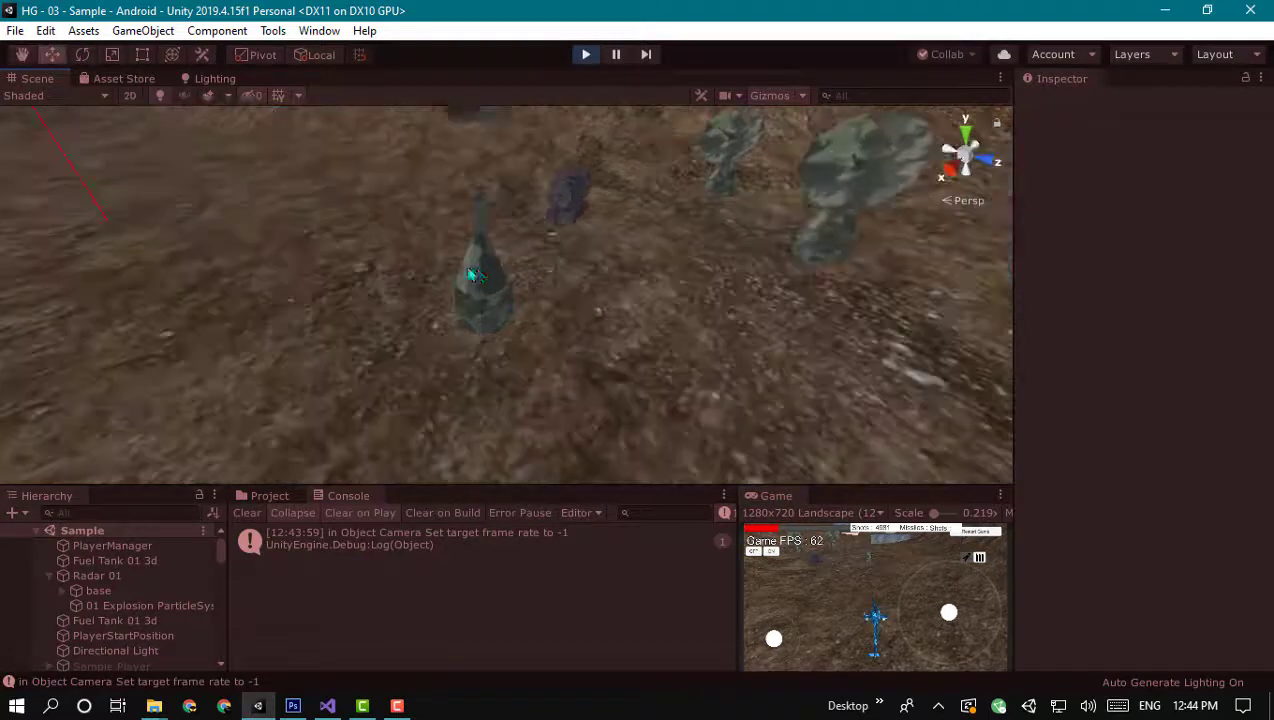
scroll(469, 277, "down", 4)
middle_click_drag(470, 285, 477, 343)
left_click_drag(435, 321, 672, 303, "alt")
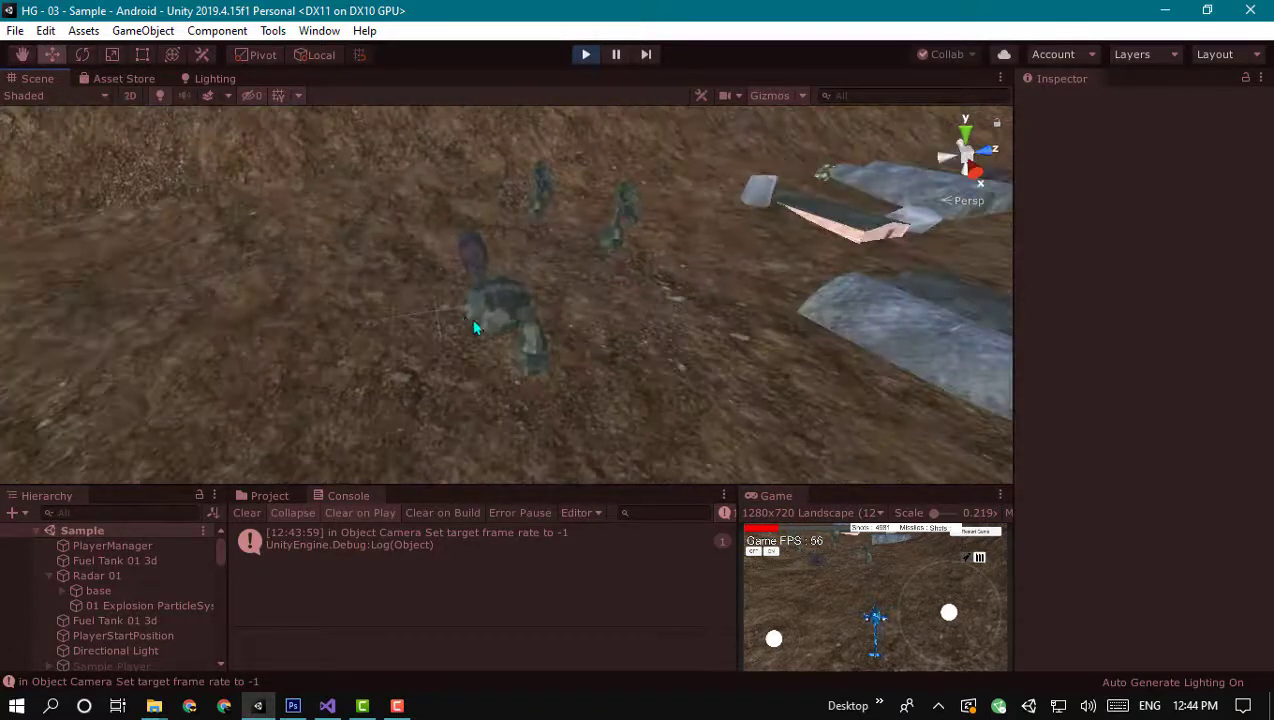
scroll(500, 318, "up", 2)
scroll(540, 318, "up", 2)
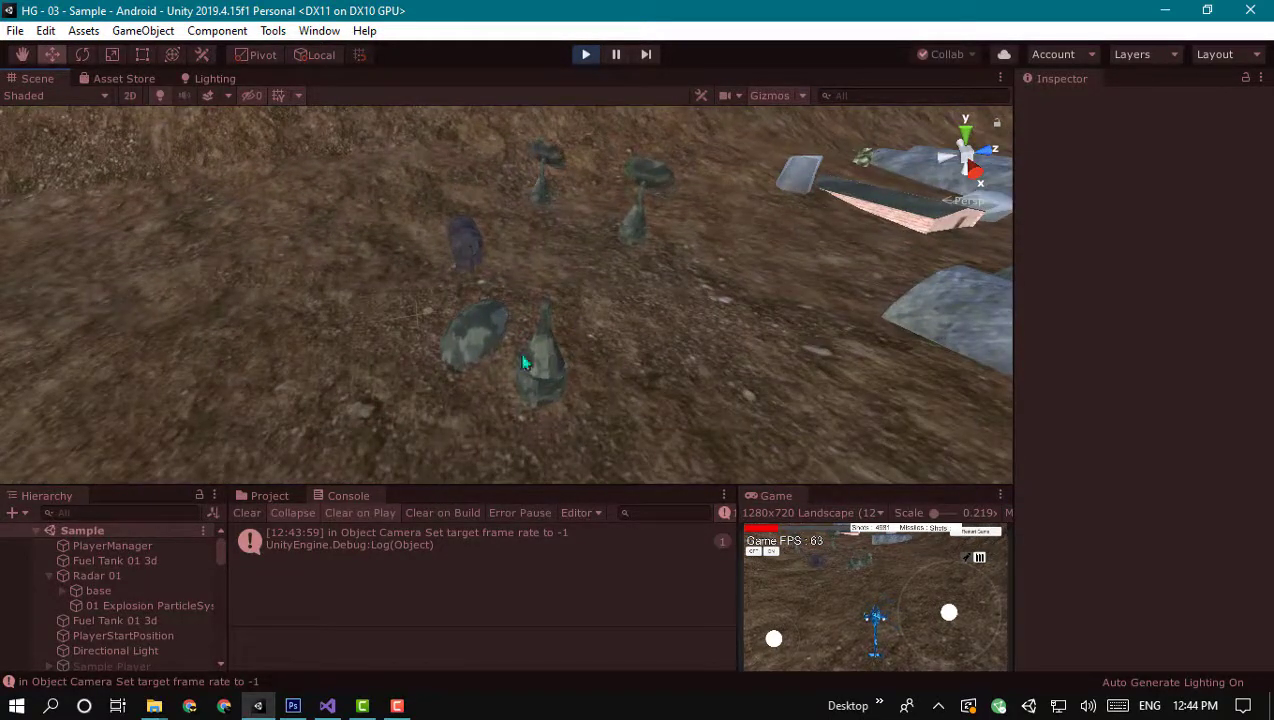
left_click(586, 55)
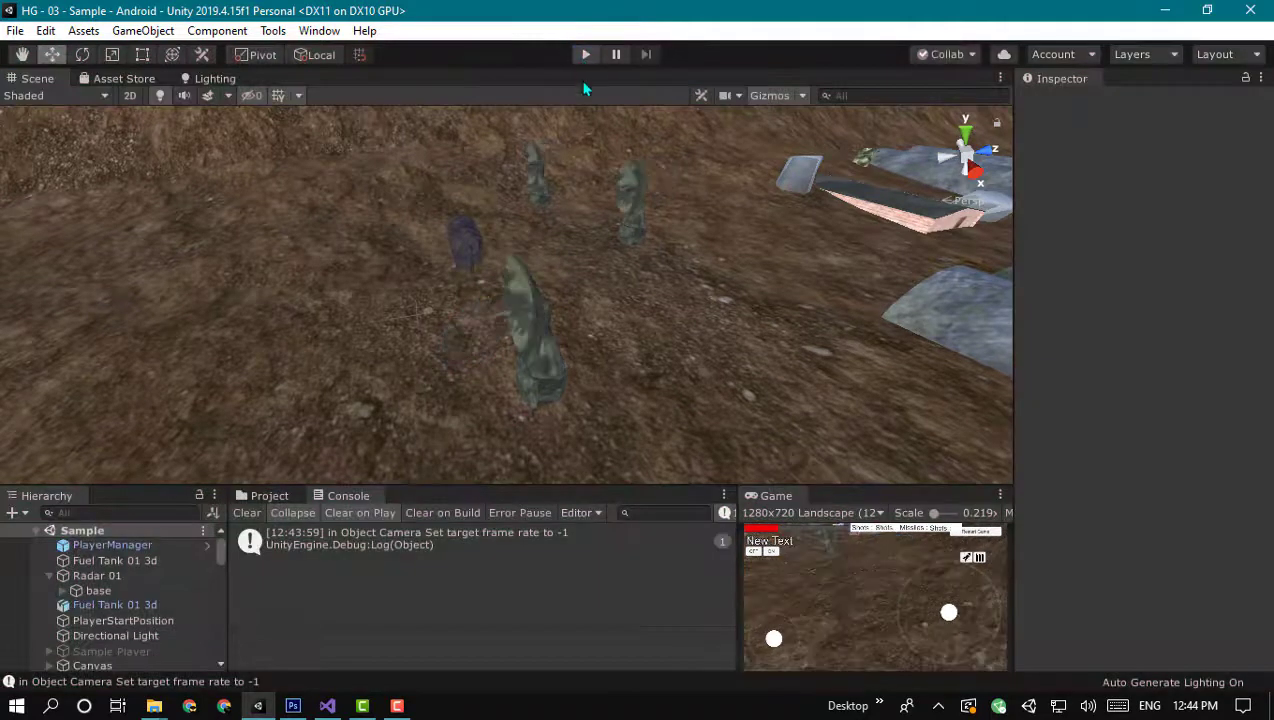
Add a Particle System to the scene and move it along its green axis onto open ground away from the radars
middle_click_drag(482, 350, 603, 321)
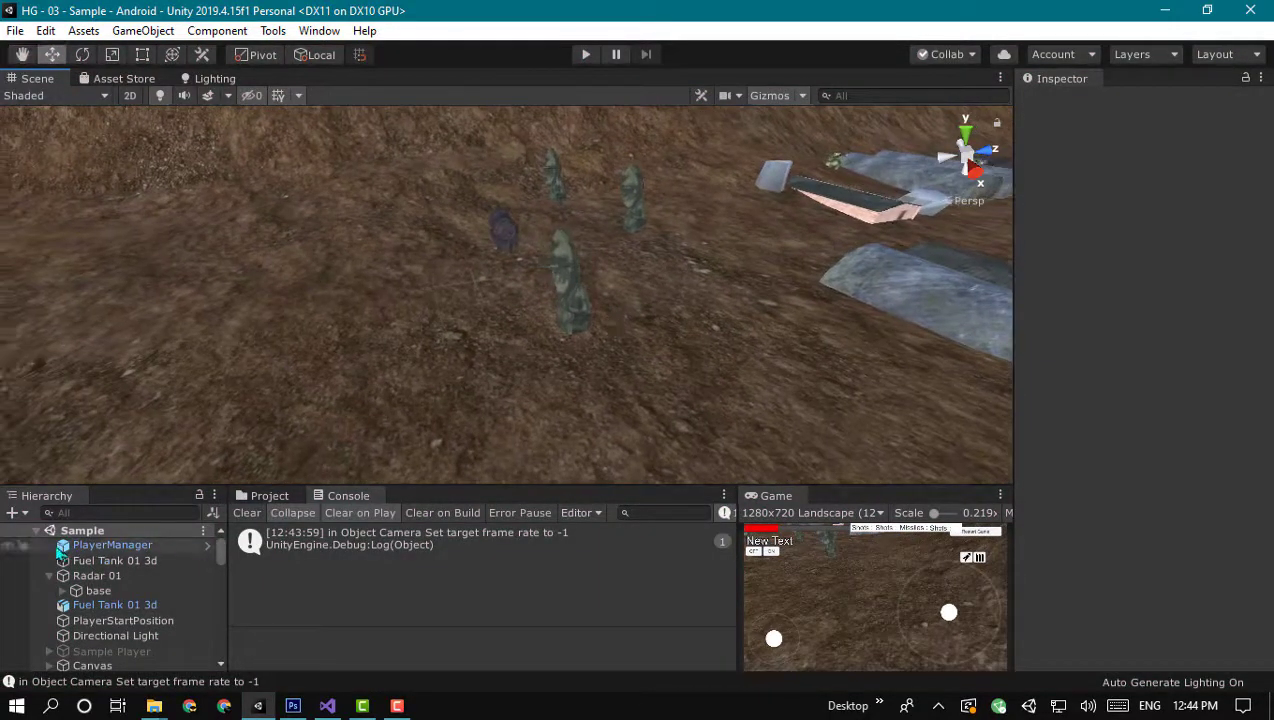
left_click(14, 514)
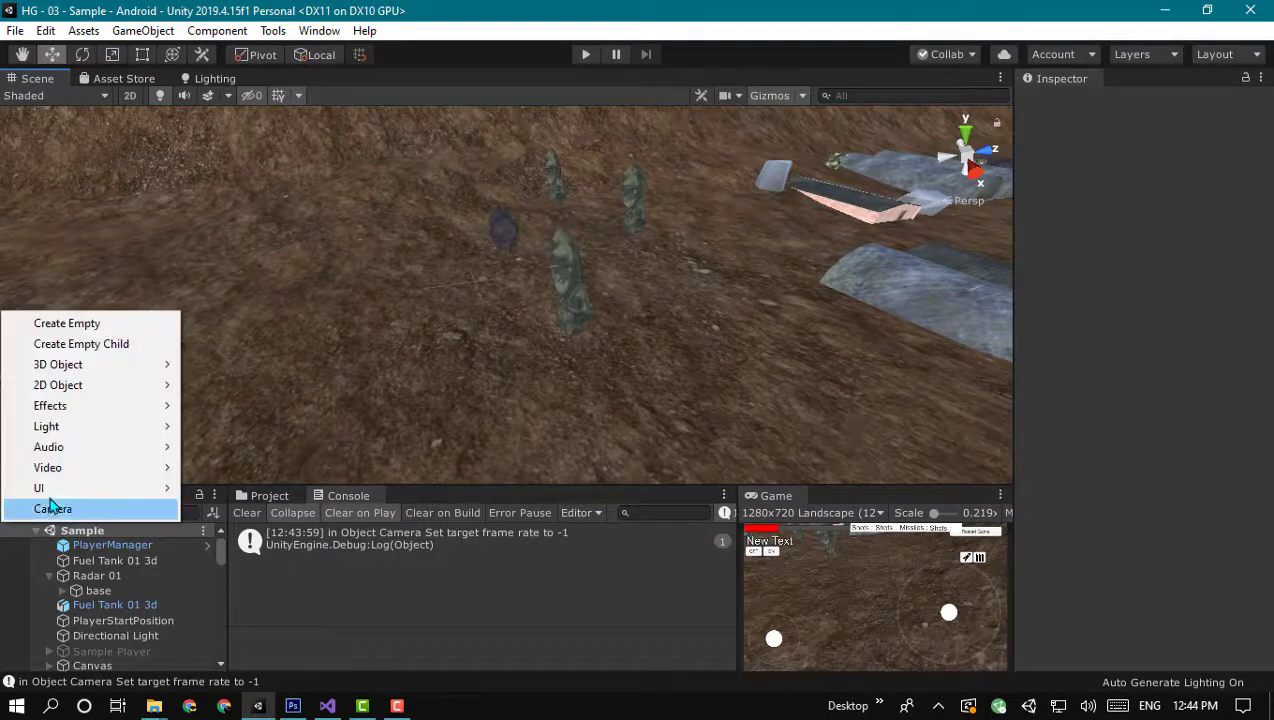
mouse_move(70, 432)
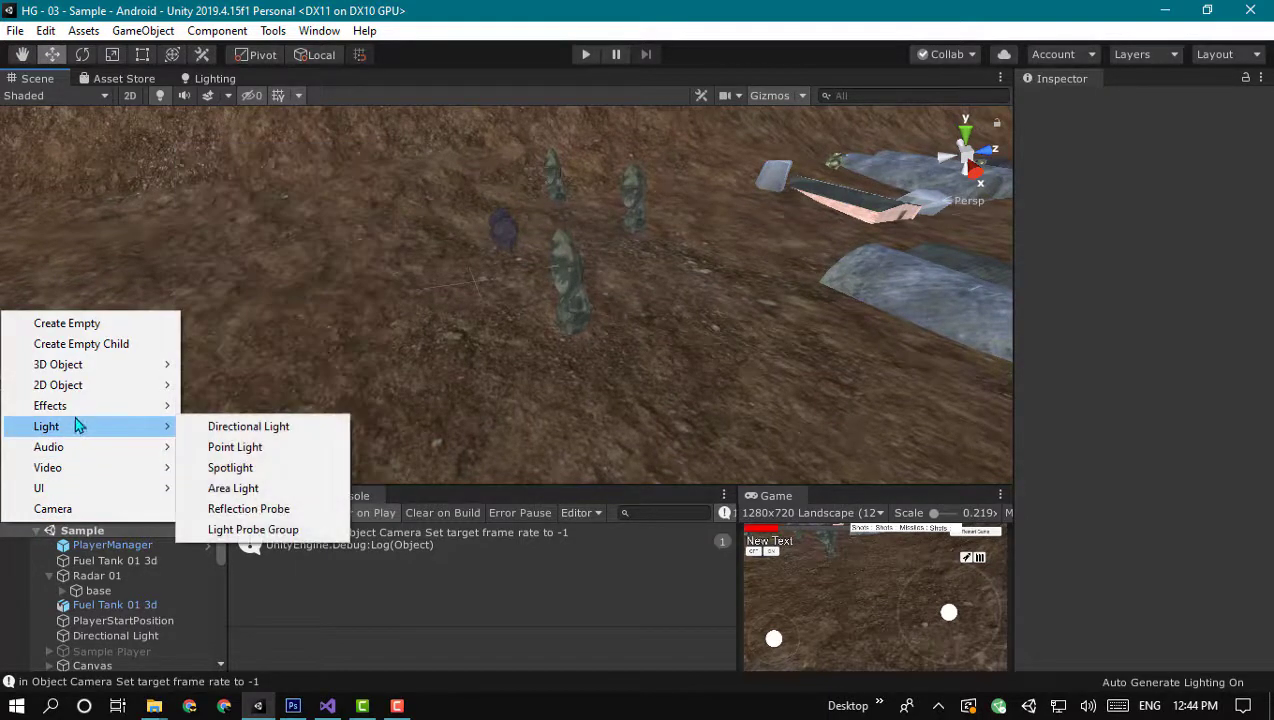
mouse_move(80, 408)
left_click(215, 407)
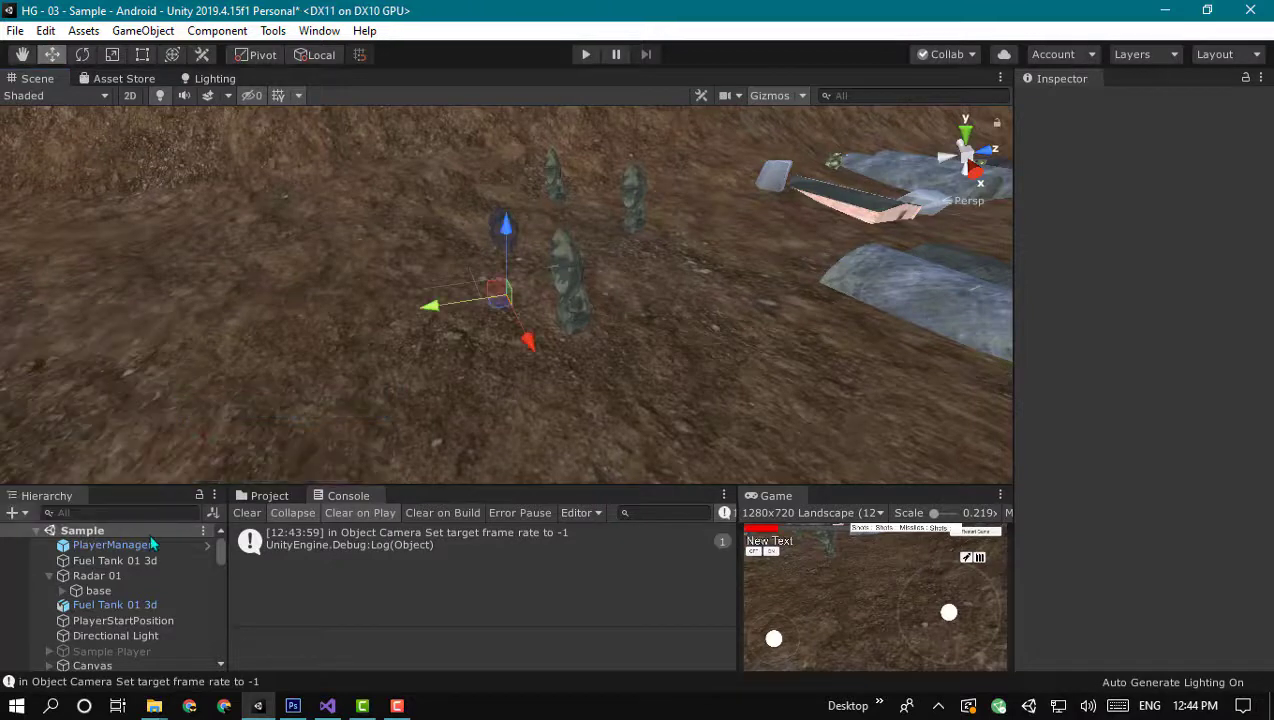
left_click_drag(432, 308, 240, 285)
middle_click_drag(240, 285, 313, 293)
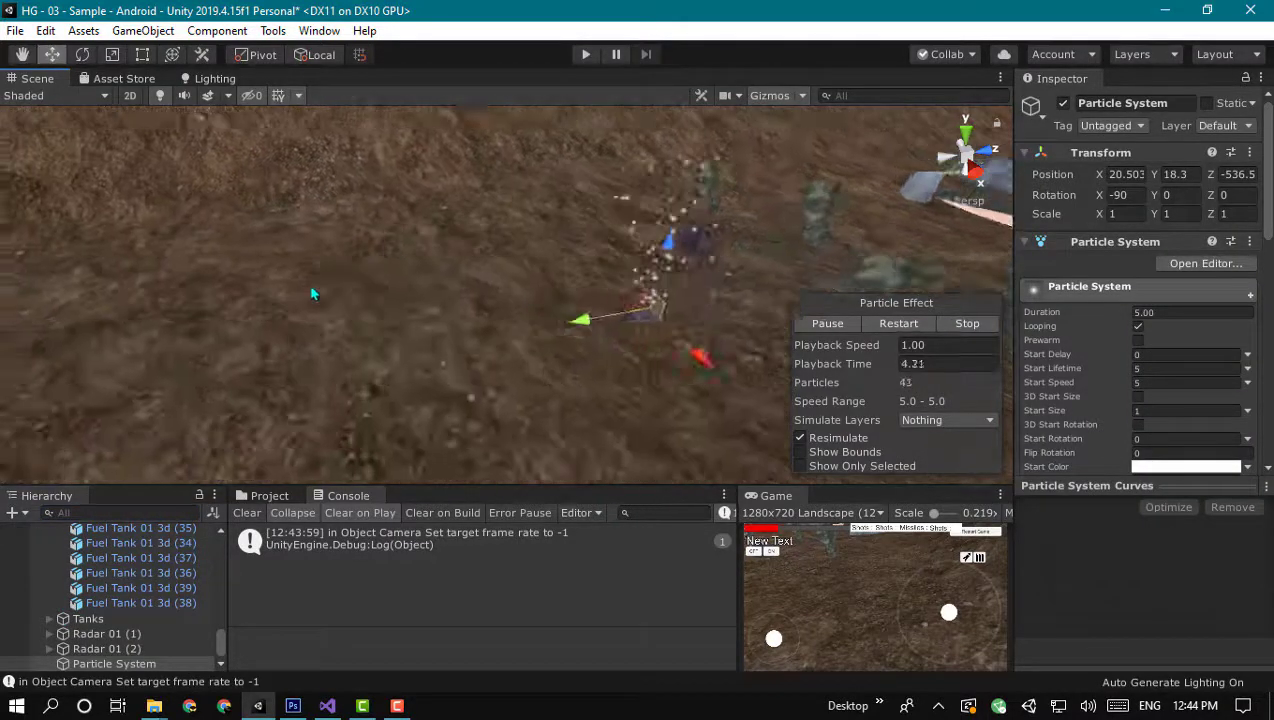
scroll(553, 295, "up", 3)
middle_click_drag(553, 295, 353, 298)
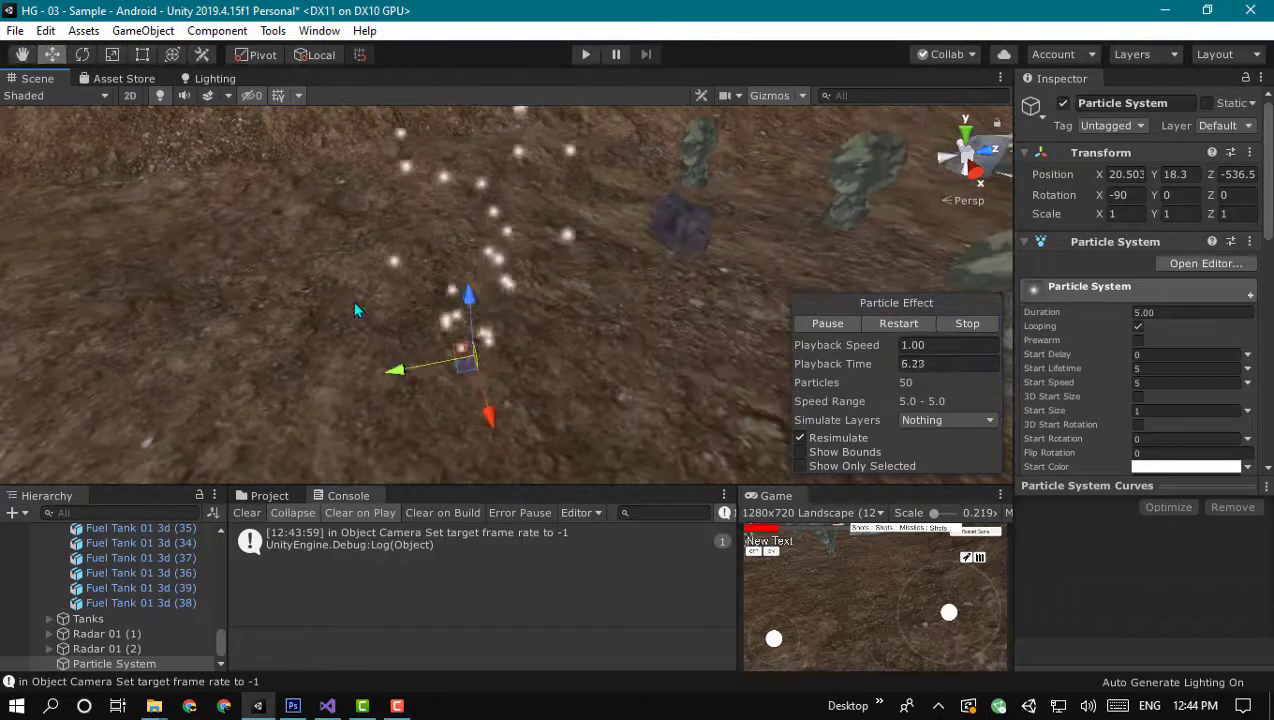
Switch to Photoshop to examine the explosion image on its transparent background, comparing it with the particles in Unity, and return to Unity
key("alt+Tab")
key("alt+Tab")
key("alt+Tab")
left_click(380, 447)
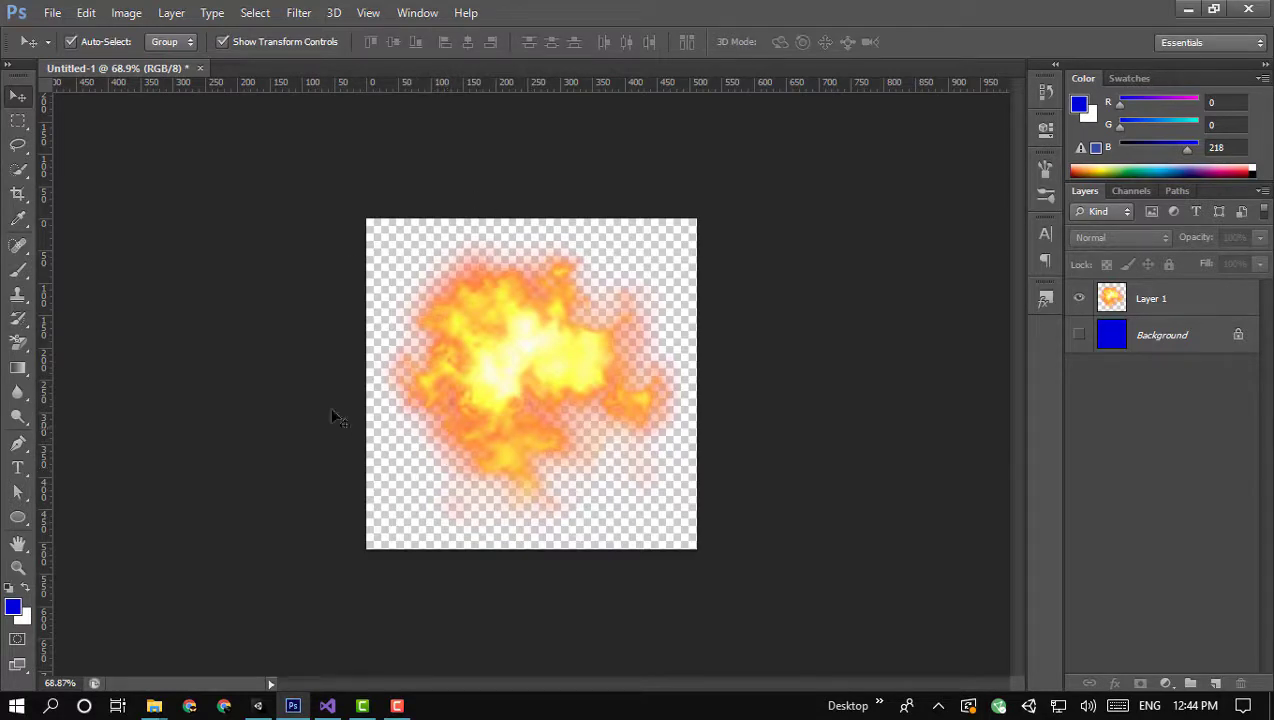
key("alt+Tab")
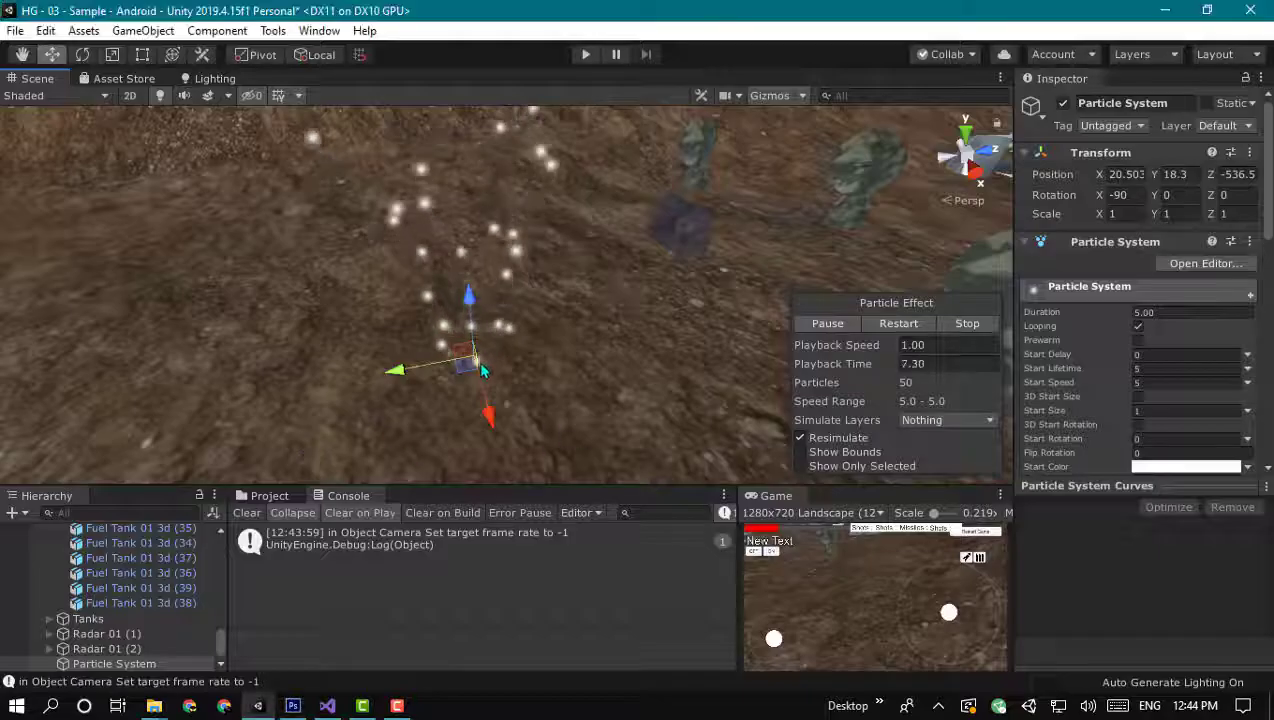
middle_click_drag(487, 347, 545, 291)
left_click_drag(545, 292, 512, 298, "alt")
key("alt+Tab")
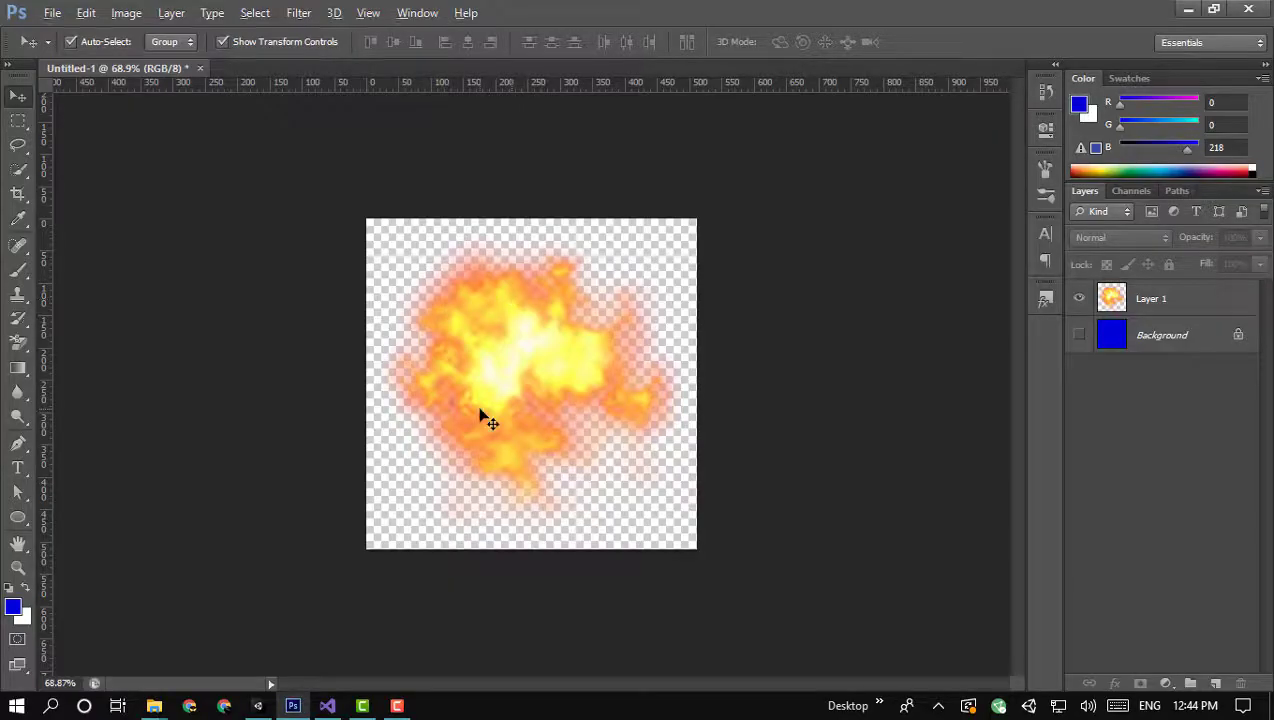
left_click(257, 705)
Open the Textures folder inside ExplosionEffect and examine an enlarged preview of the Explosion 01 texture
left_click(262, 496)
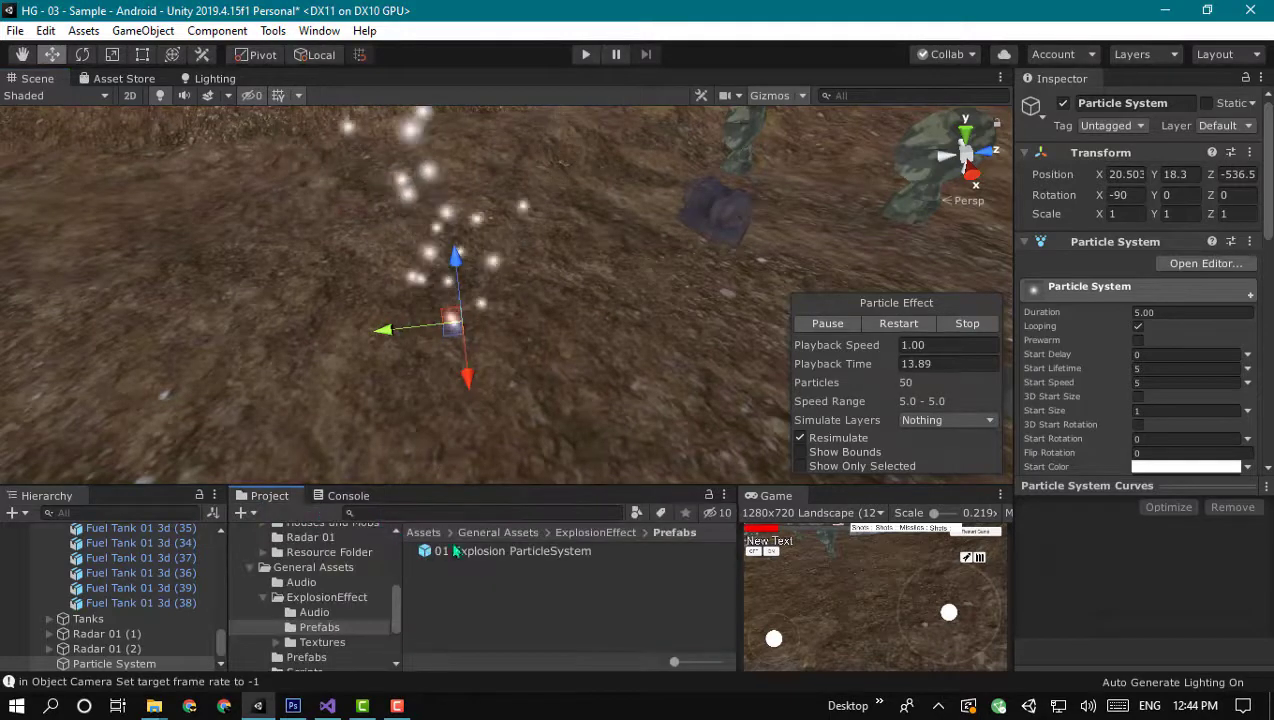
left_click(595, 532)
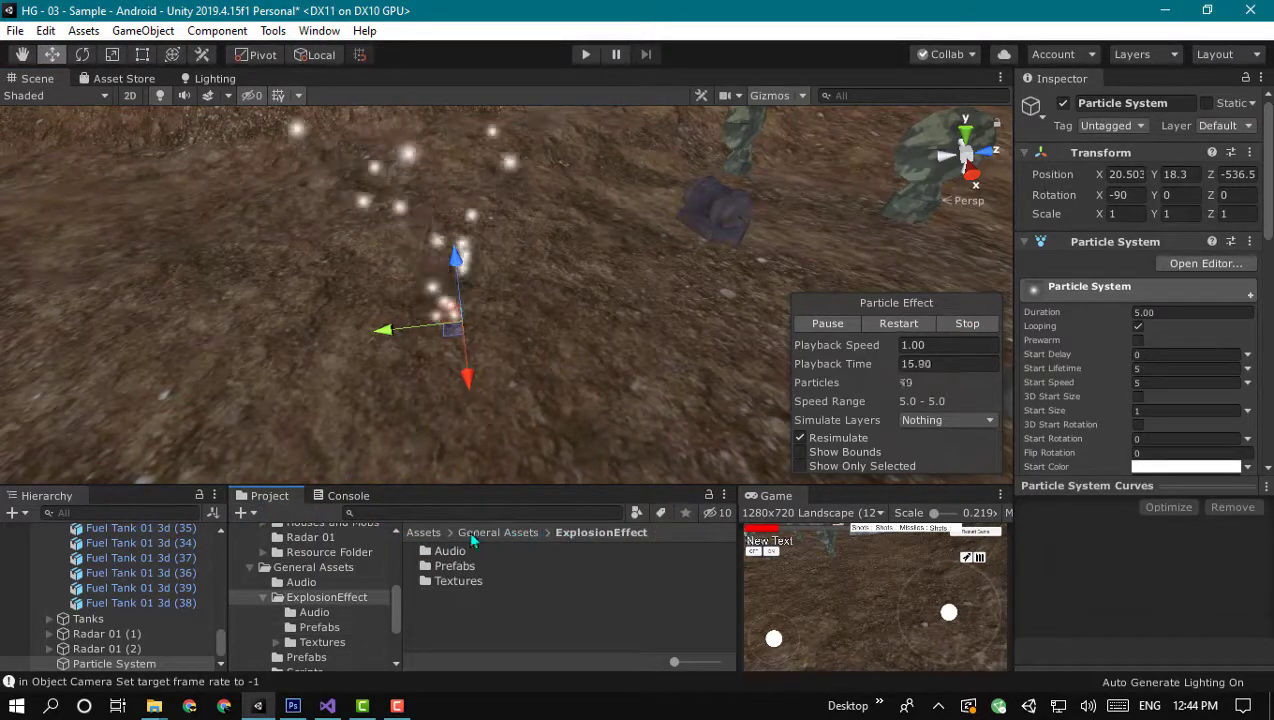
double_click(452, 579)
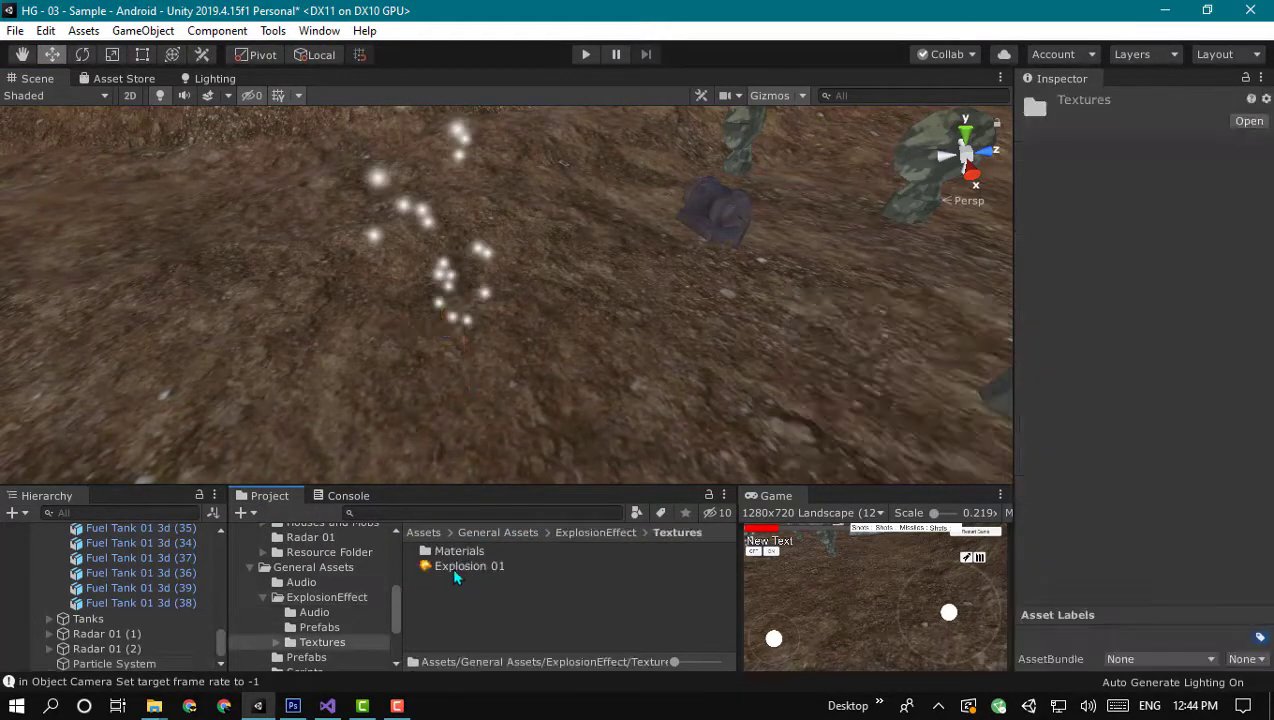
left_click(451, 566)
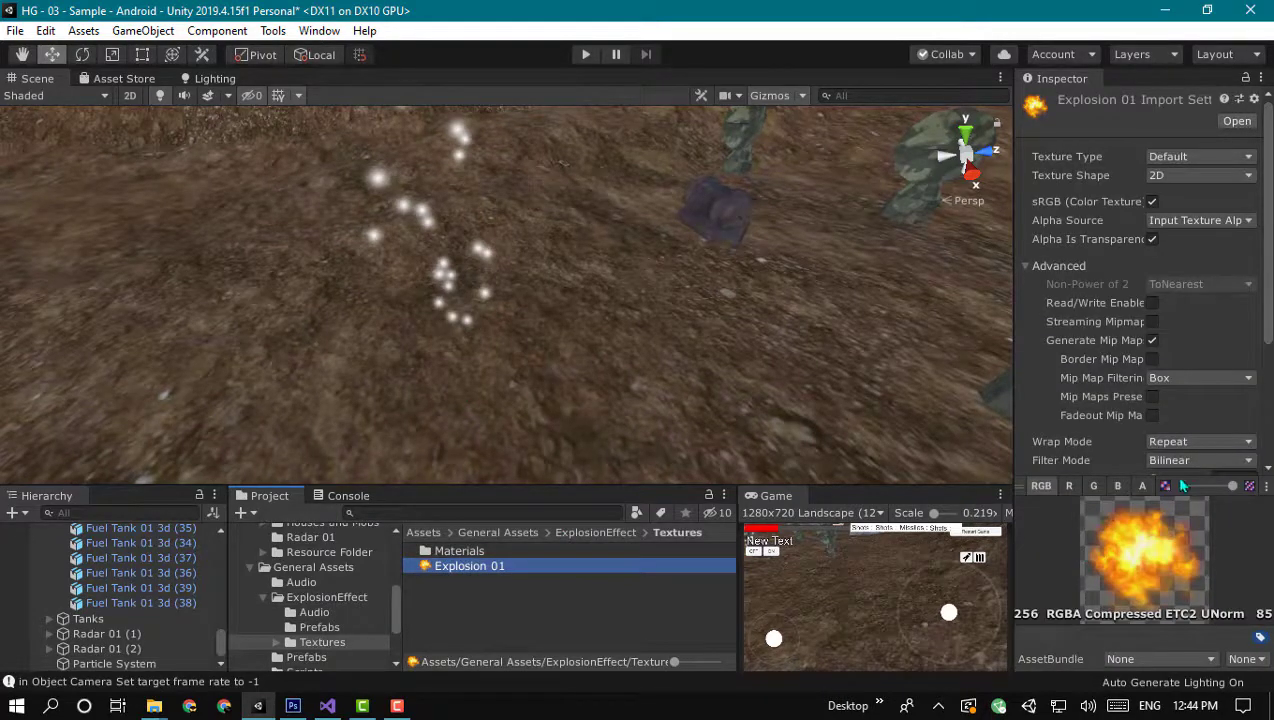
left_click_drag(1021, 487, 1016, 420)
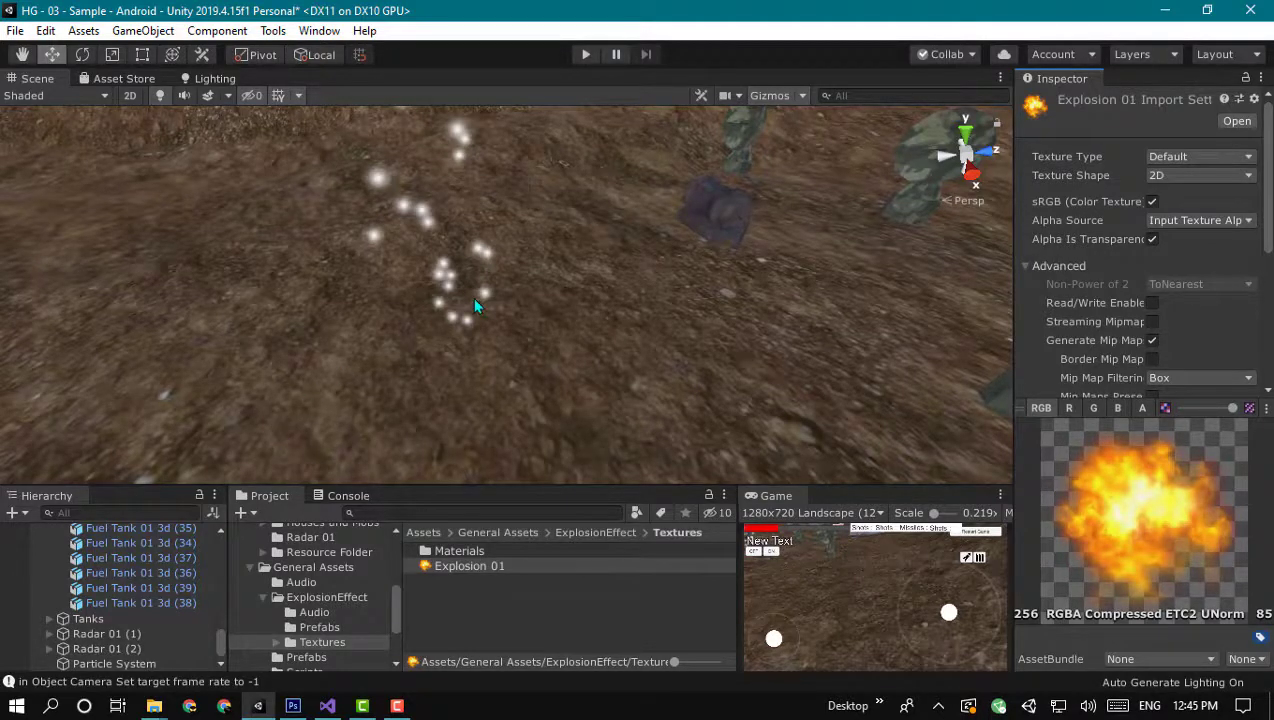
middle_click_drag(475, 305, 454, 305)
left_click(418, 285)
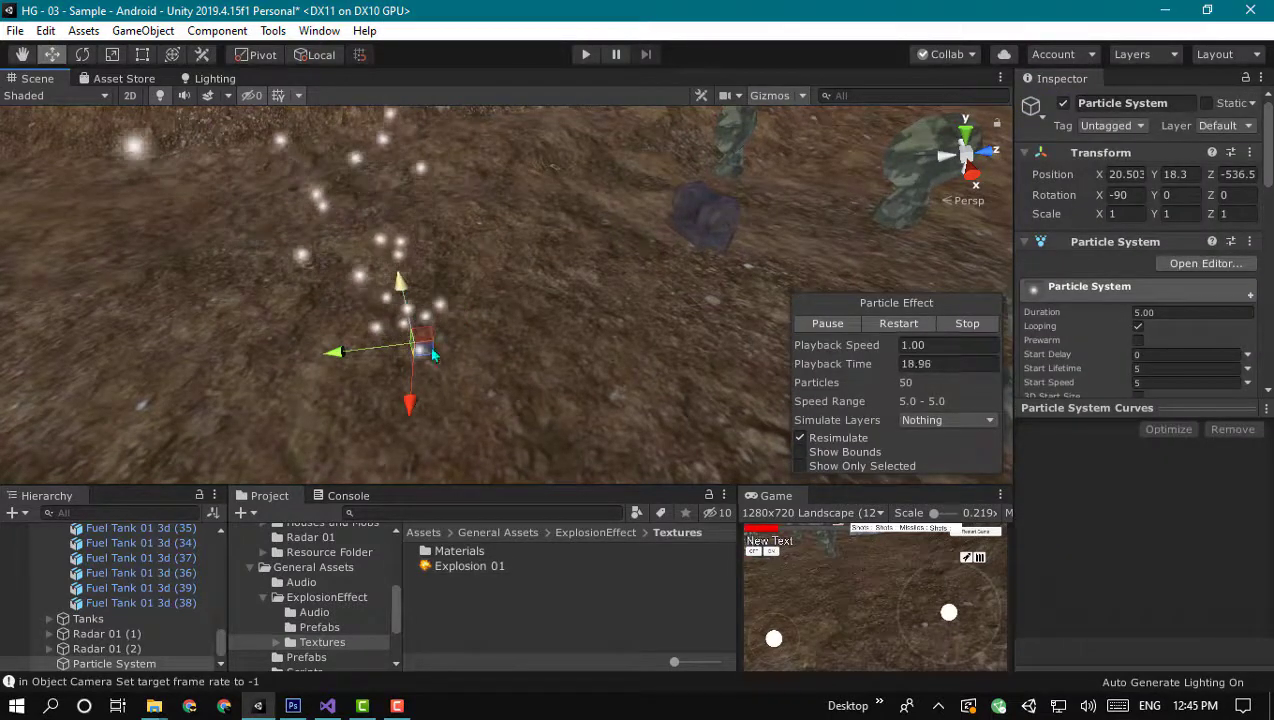
Create a material named ExplosionEffect in the Textures folder and assign the Explosion 01 texture as its Albedo map
right_click(472, 582)
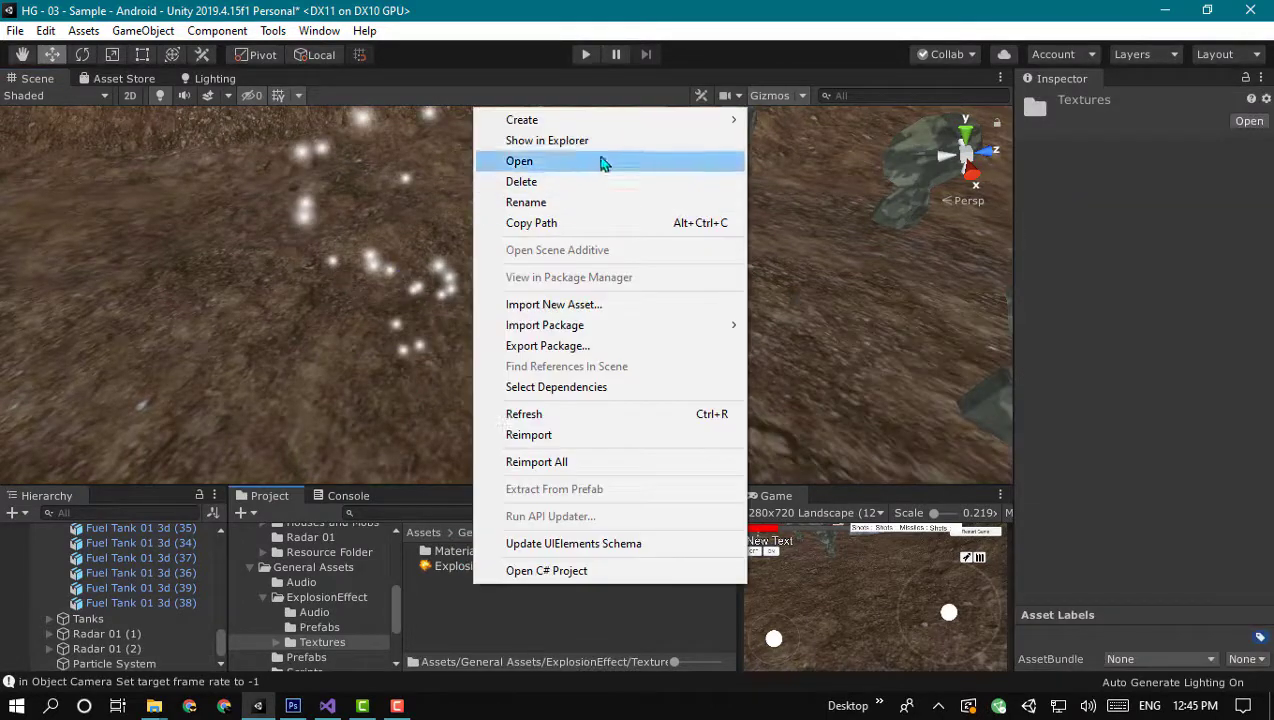
mouse_move(648, 122)
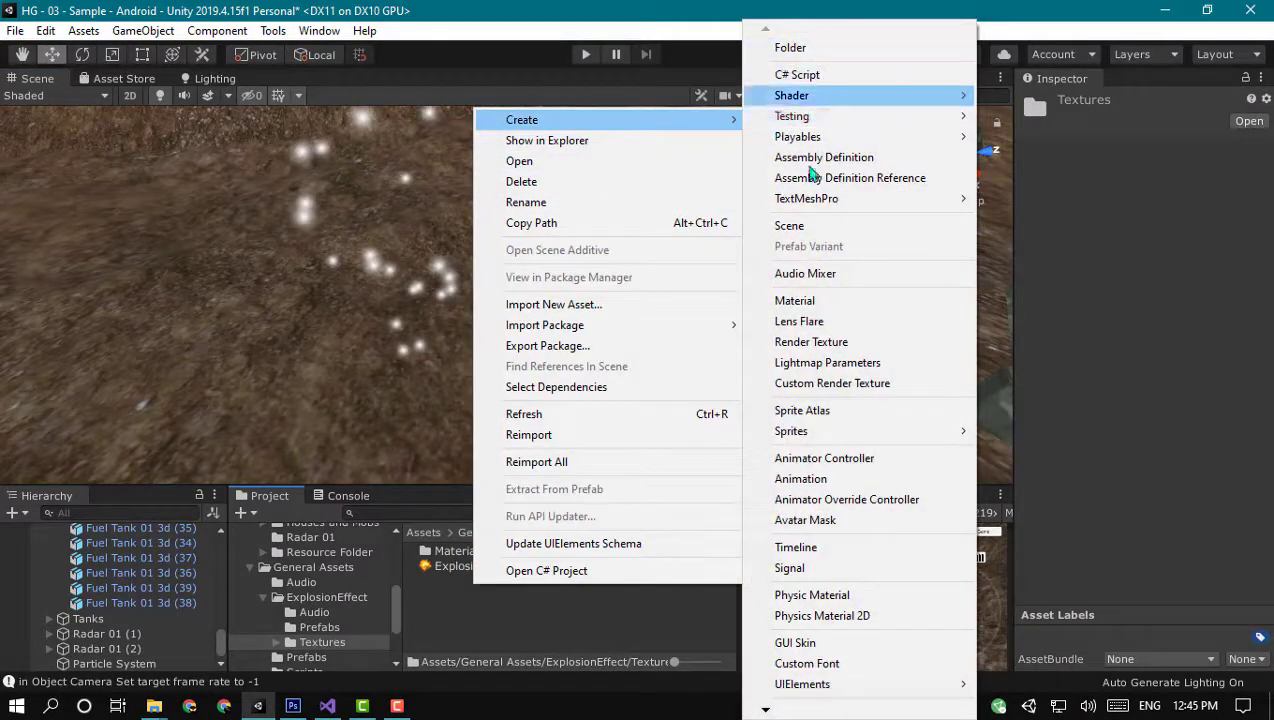
left_click(800, 300)
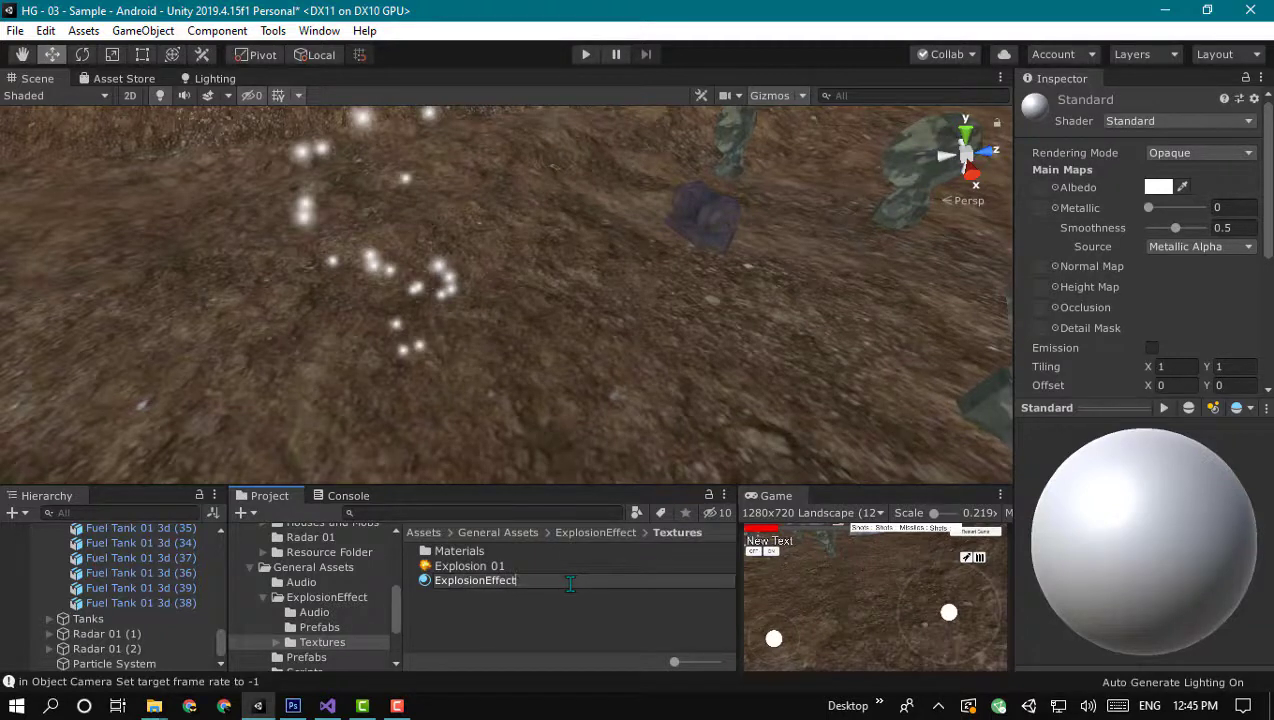
key("Return")
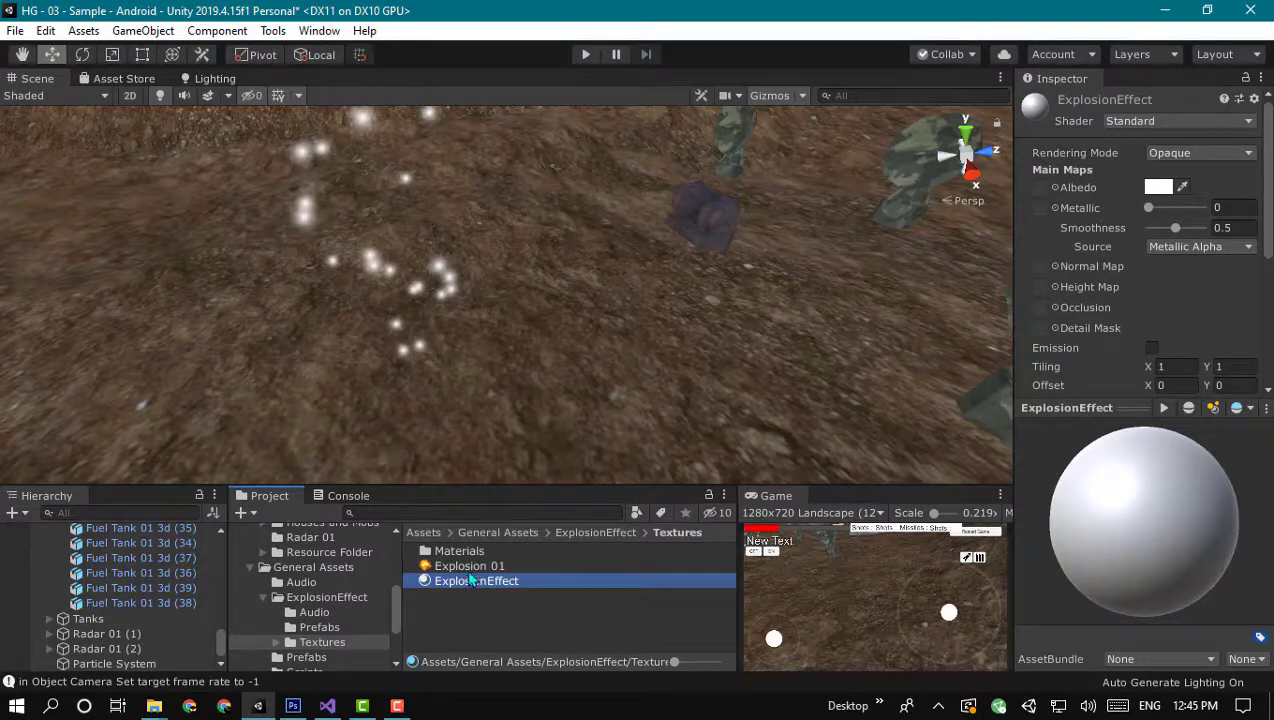
left_click_drag(470, 572, 1003, 218)
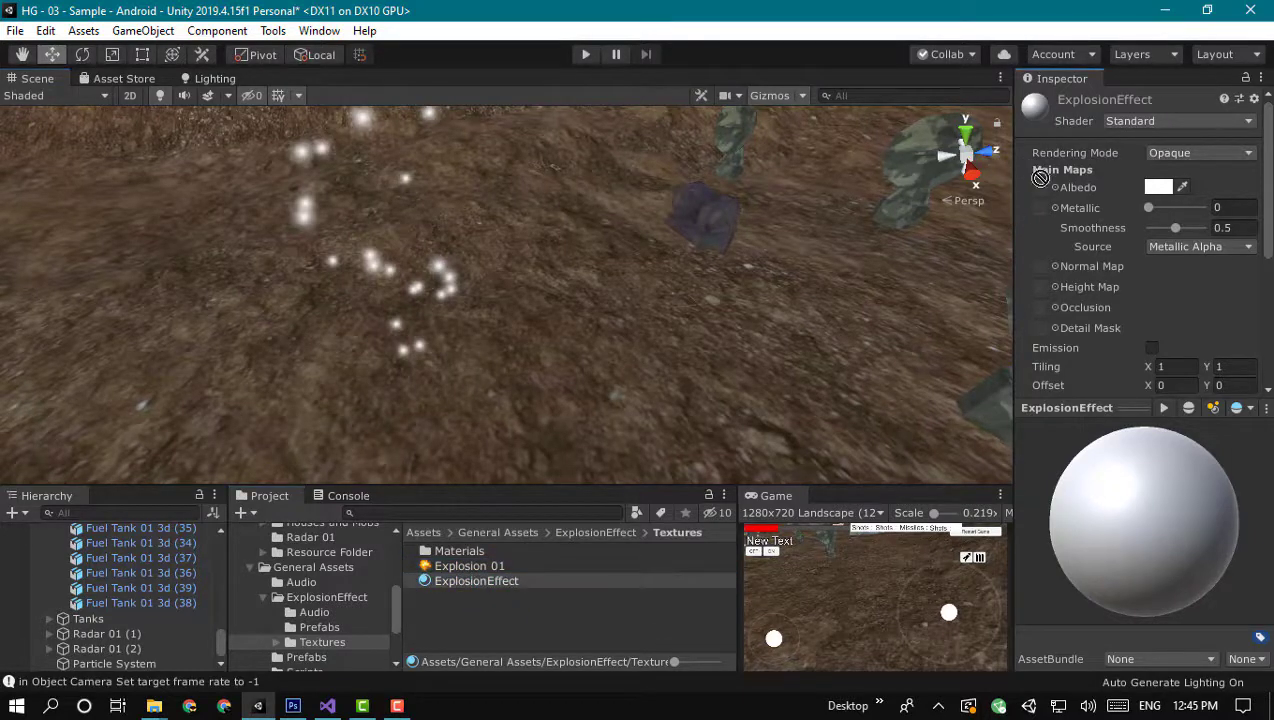
left_click_drag(1040, 177, 1043, 190)
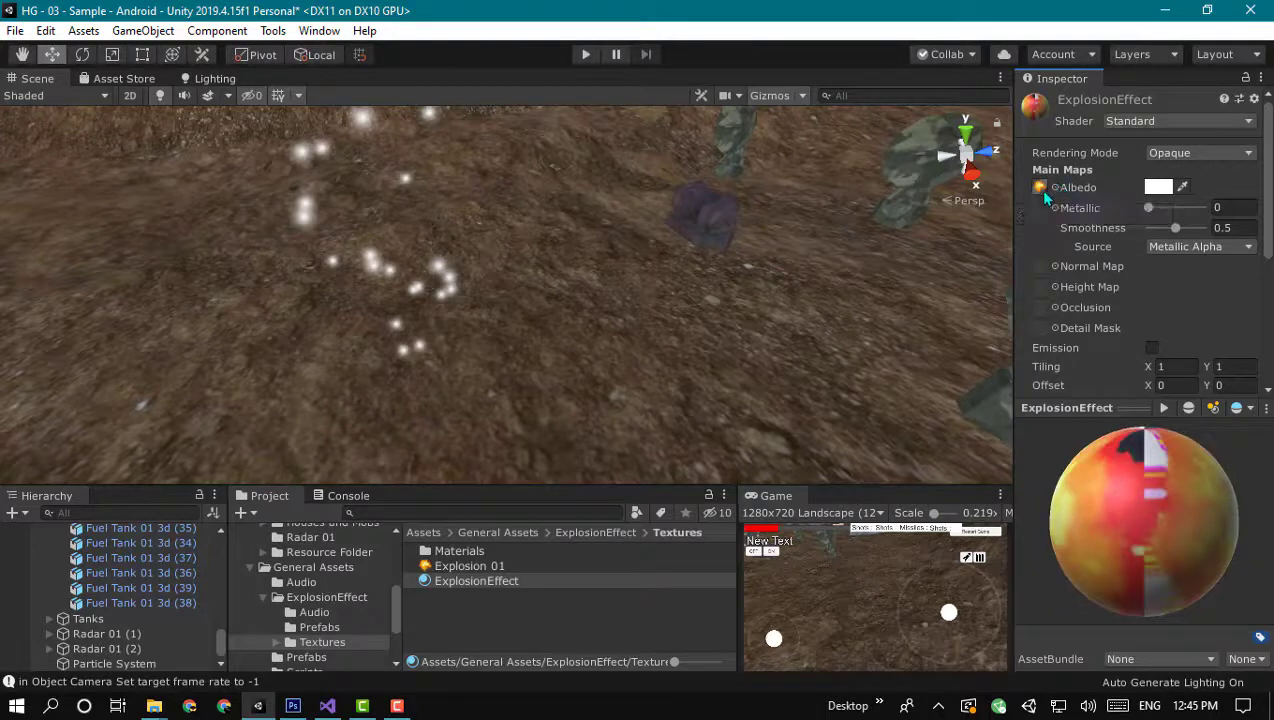
Assign the ExplosionEffect material to the Renderer module of the Particle System
left_click(438, 276)
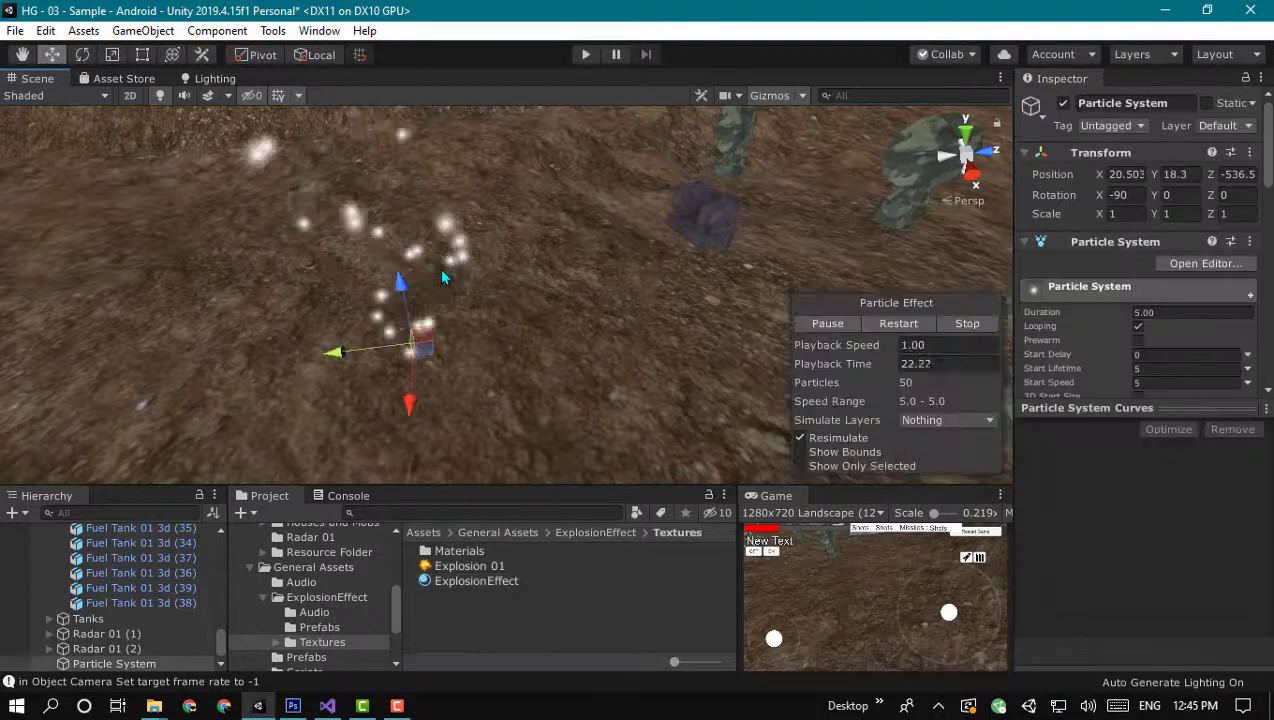
scroll(1074, 290, "down", 10)
scroll(1155, 318, "down", 1)
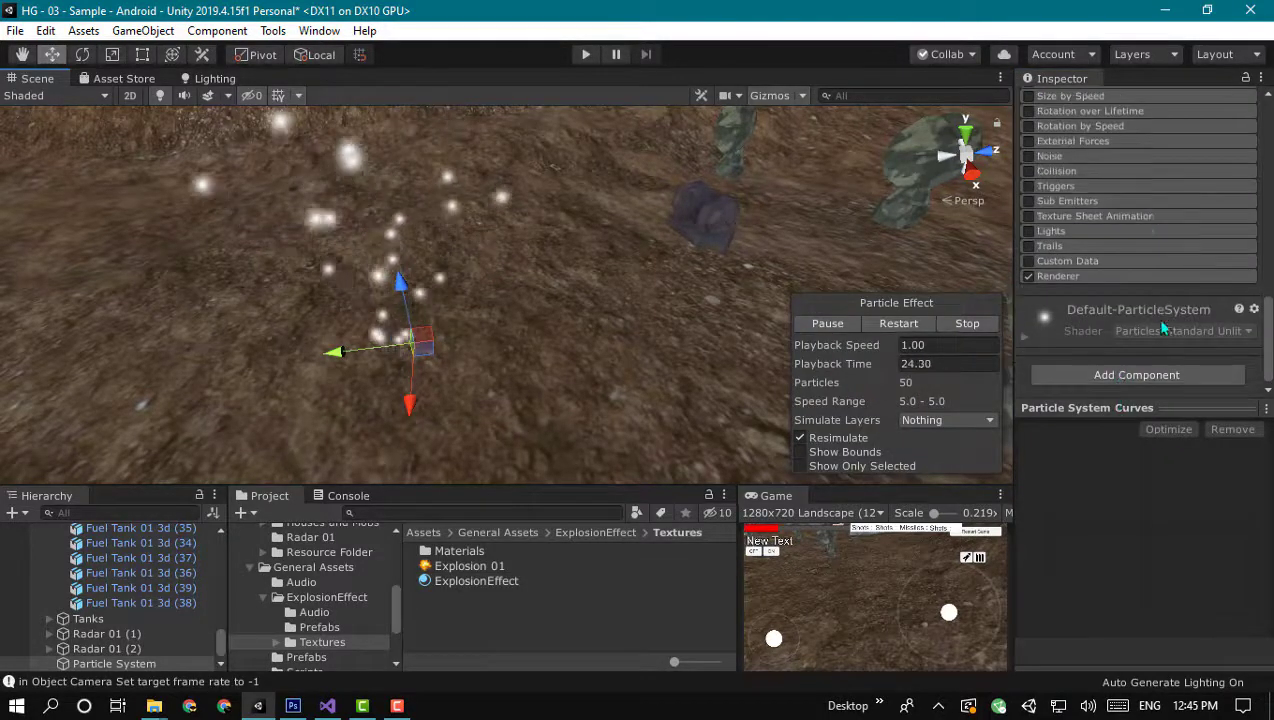
left_click(1056, 274)
scroll(1038, 300, "down", 5)
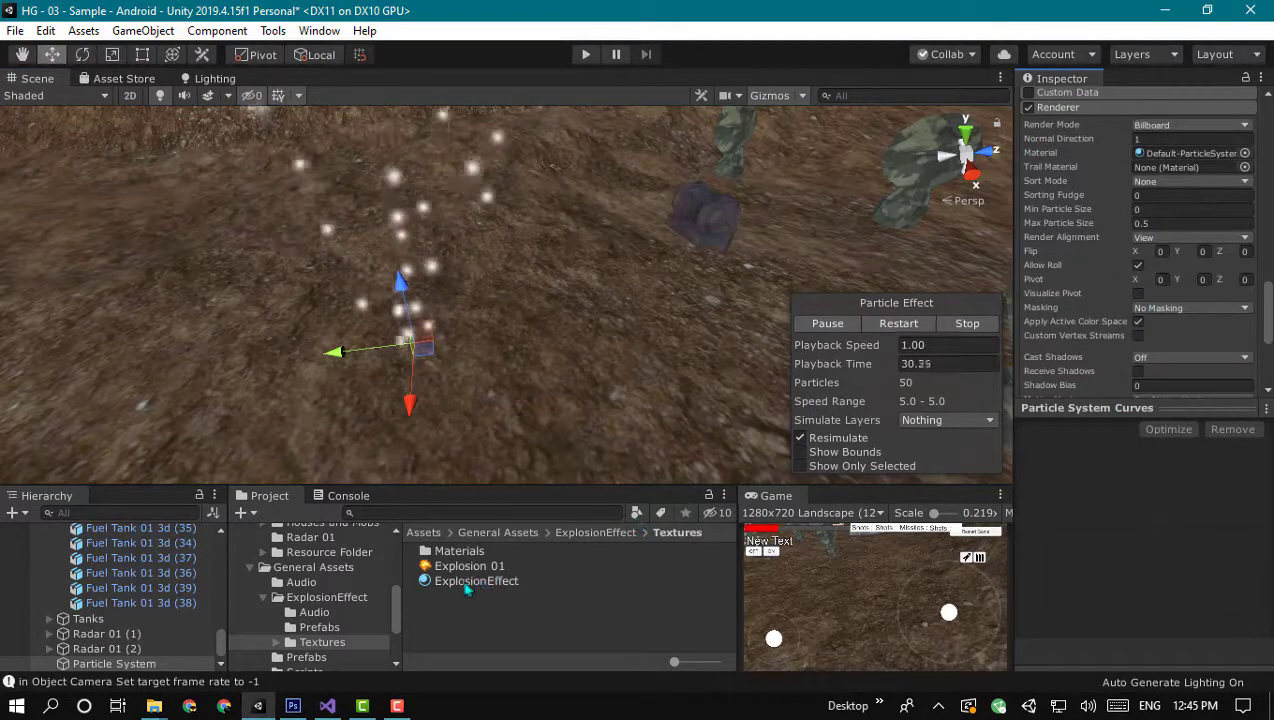
left_click_drag(476, 581, 1159, 152)
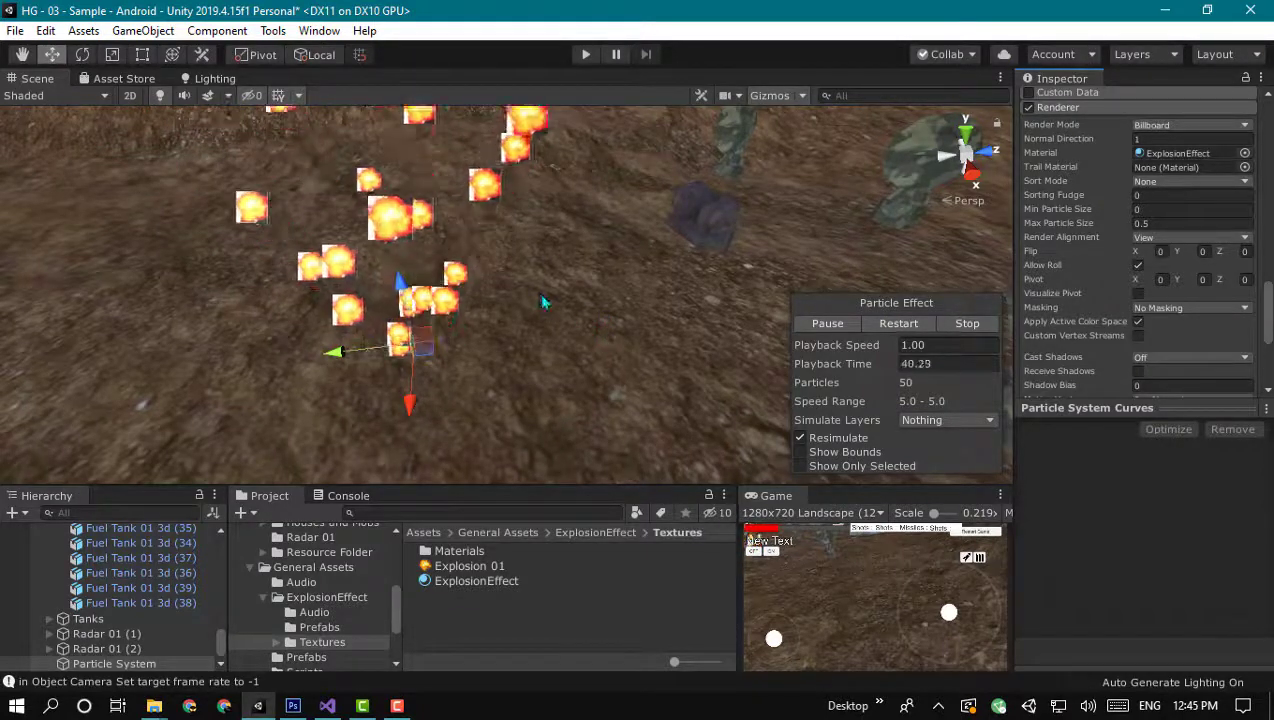
middle_click_drag(541, 296, 562, 326)
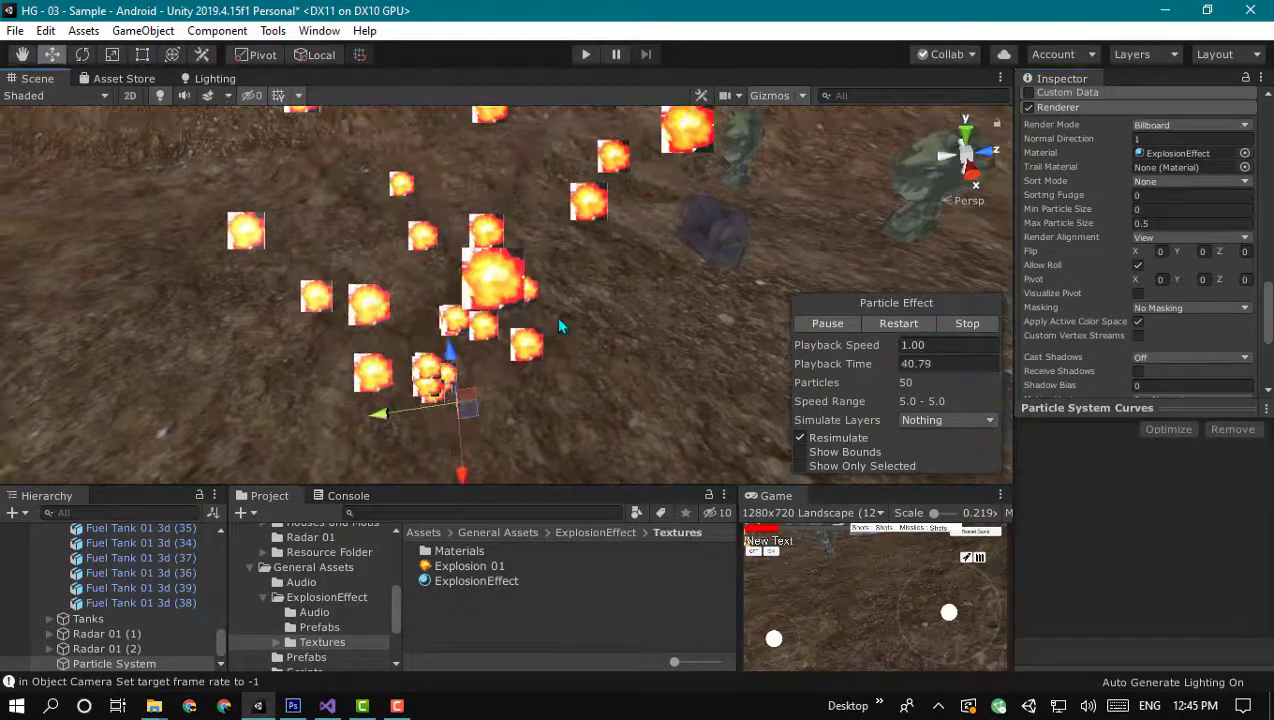
Change the ExplosionEffect material's shader to Mobile/Particles/Additive
left_click(465, 582)
scroll(1097, 193, "up", 5)
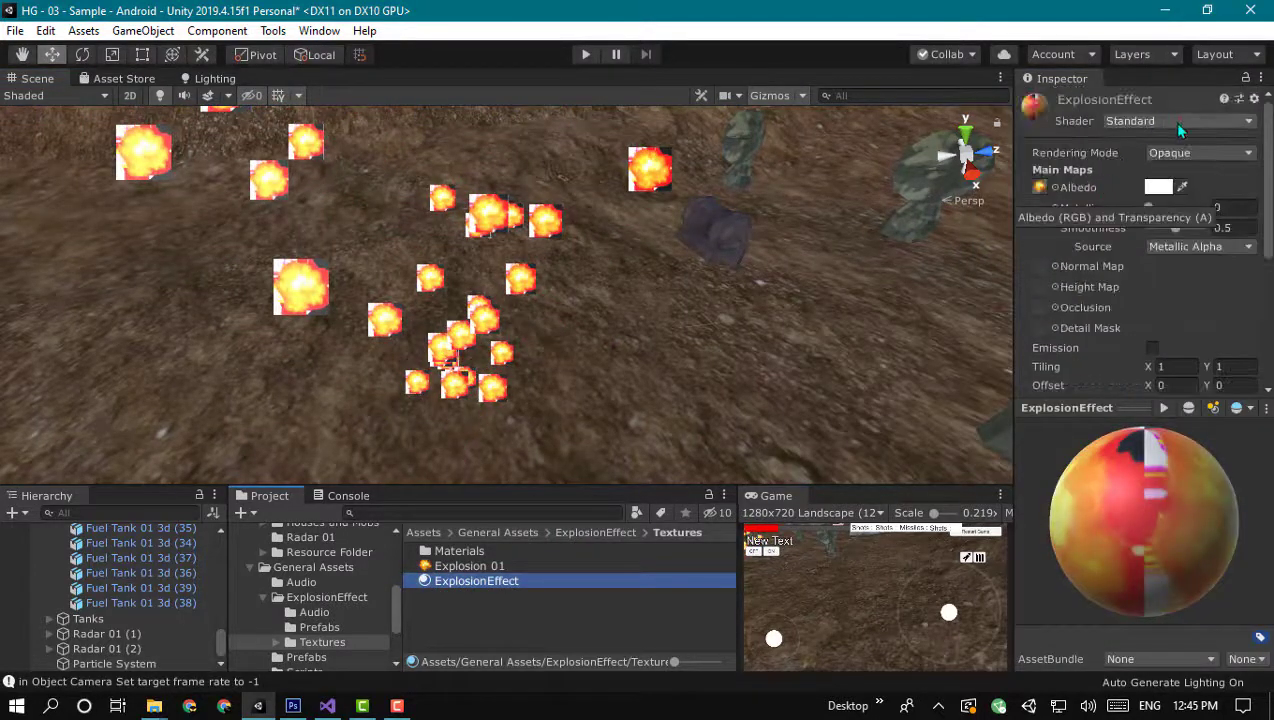
left_click(1133, 122)
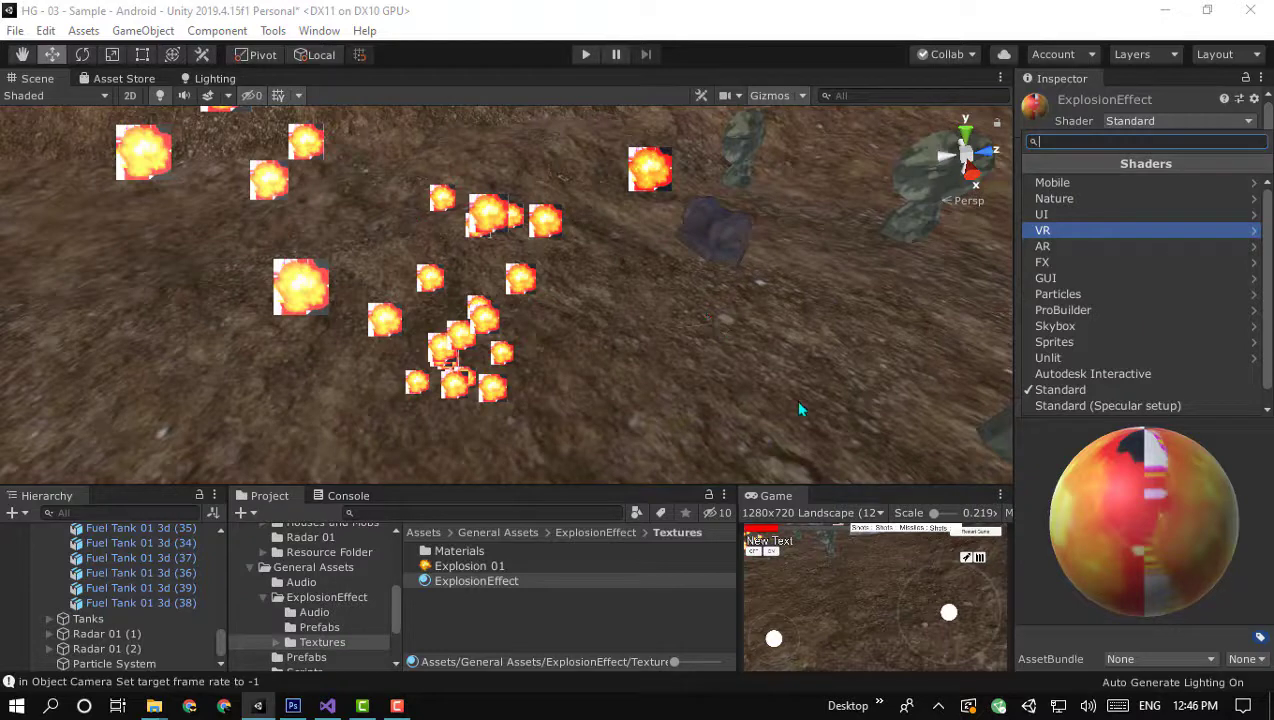
left_click(1078, 184)
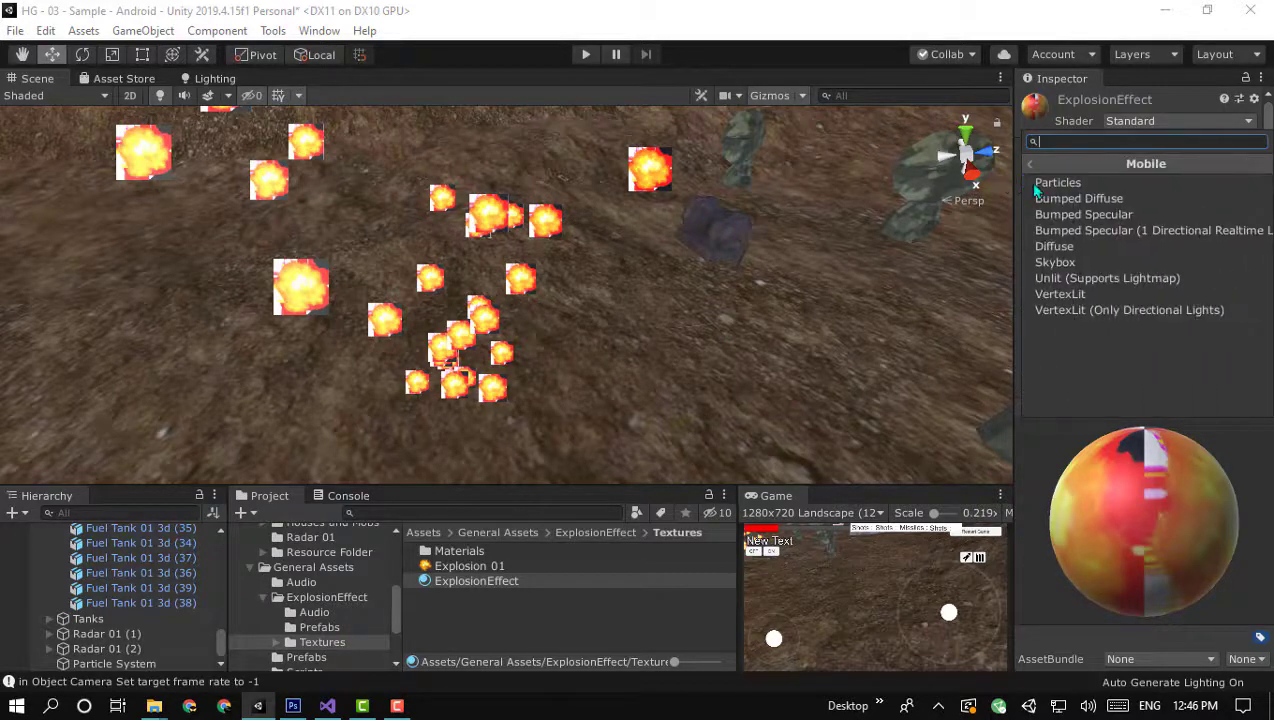
left_click(1076, 184)
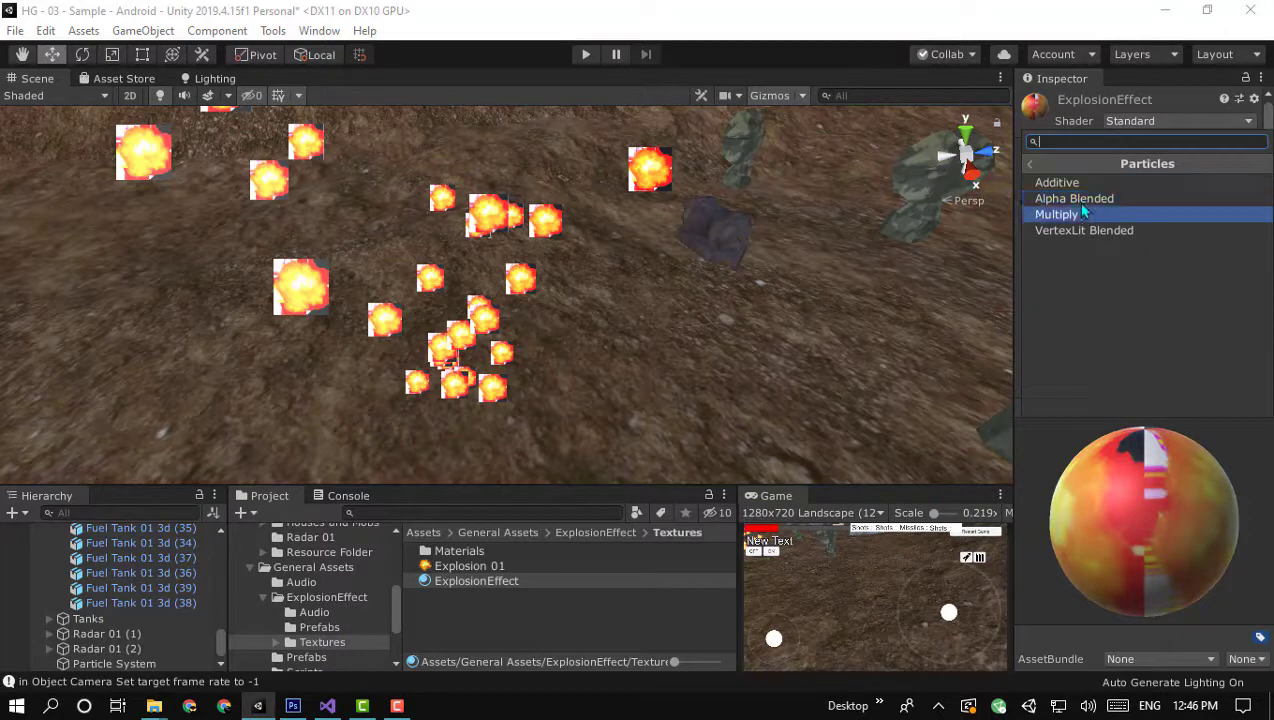
left_click(1076, 185)
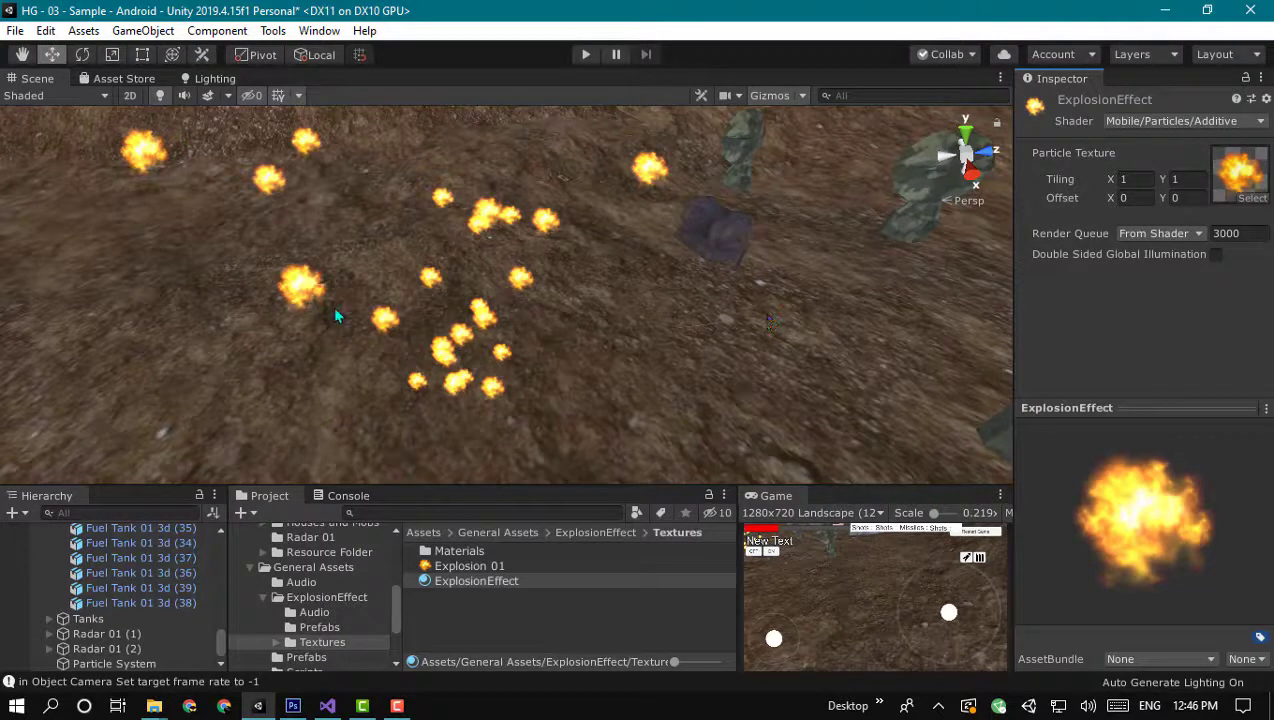
Raise the Particle System in the scene to a Y position of 20.93 and collapse its curves preview
left_click(302, 305)
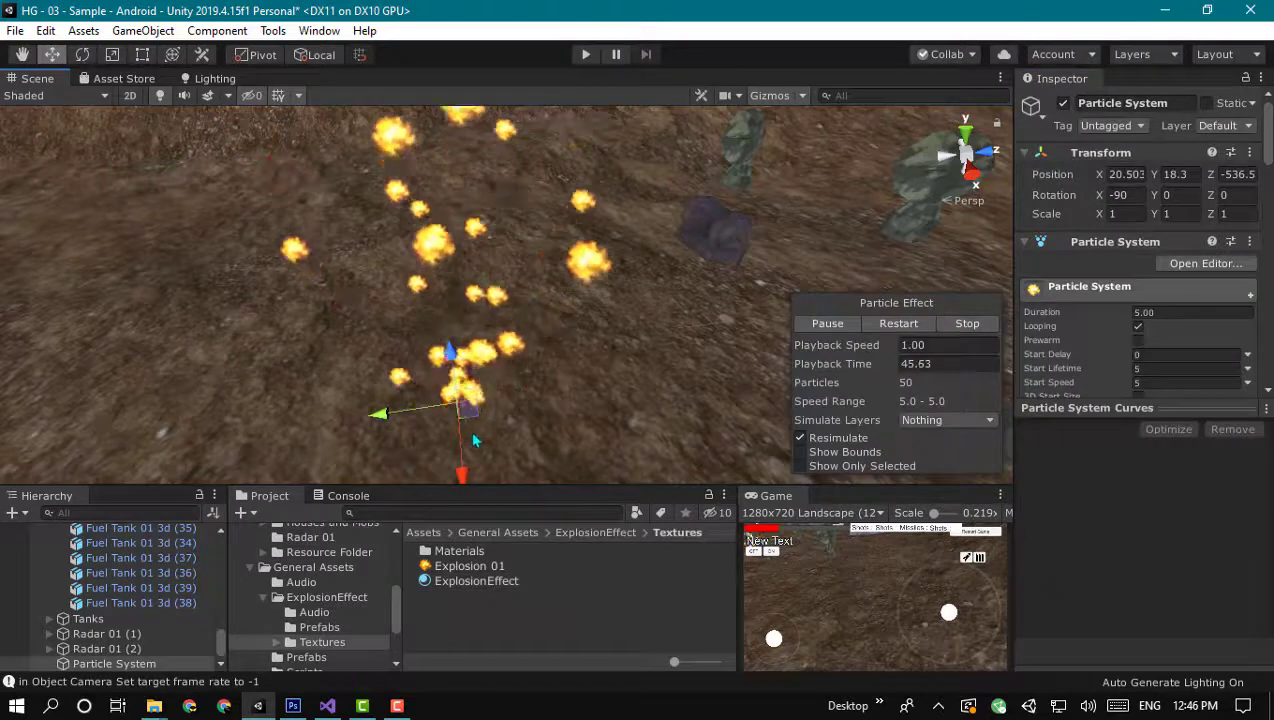
left_click_drag(458, 375, 453, 336)
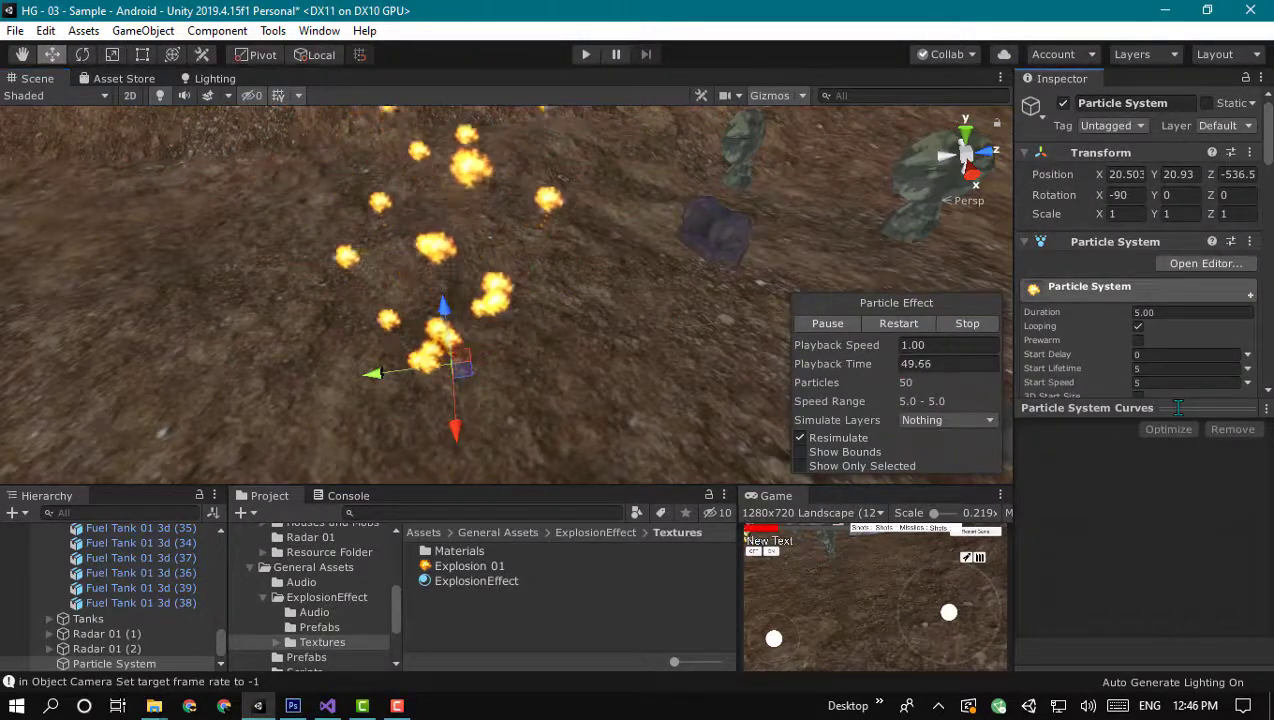
left_click(1110, 408)
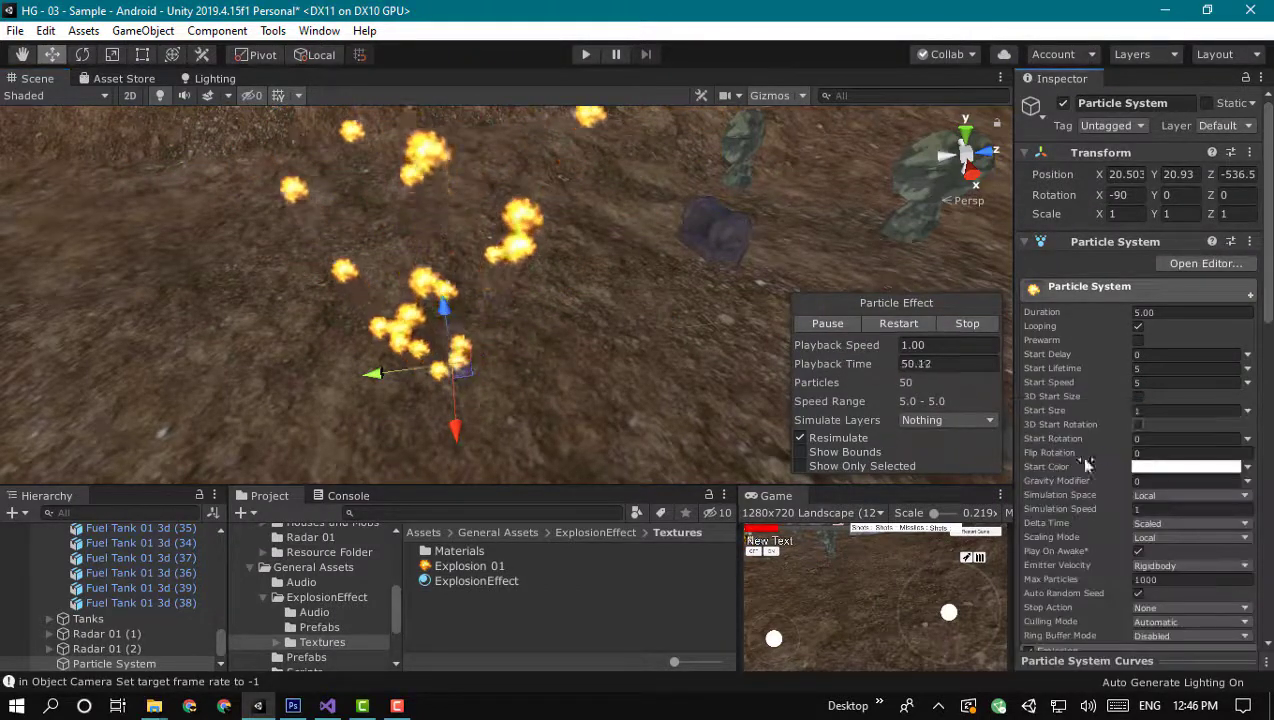
Open the Particle System's settings in the separate Particle Effect editor and expand the Emission module
left_click(1190, 264)
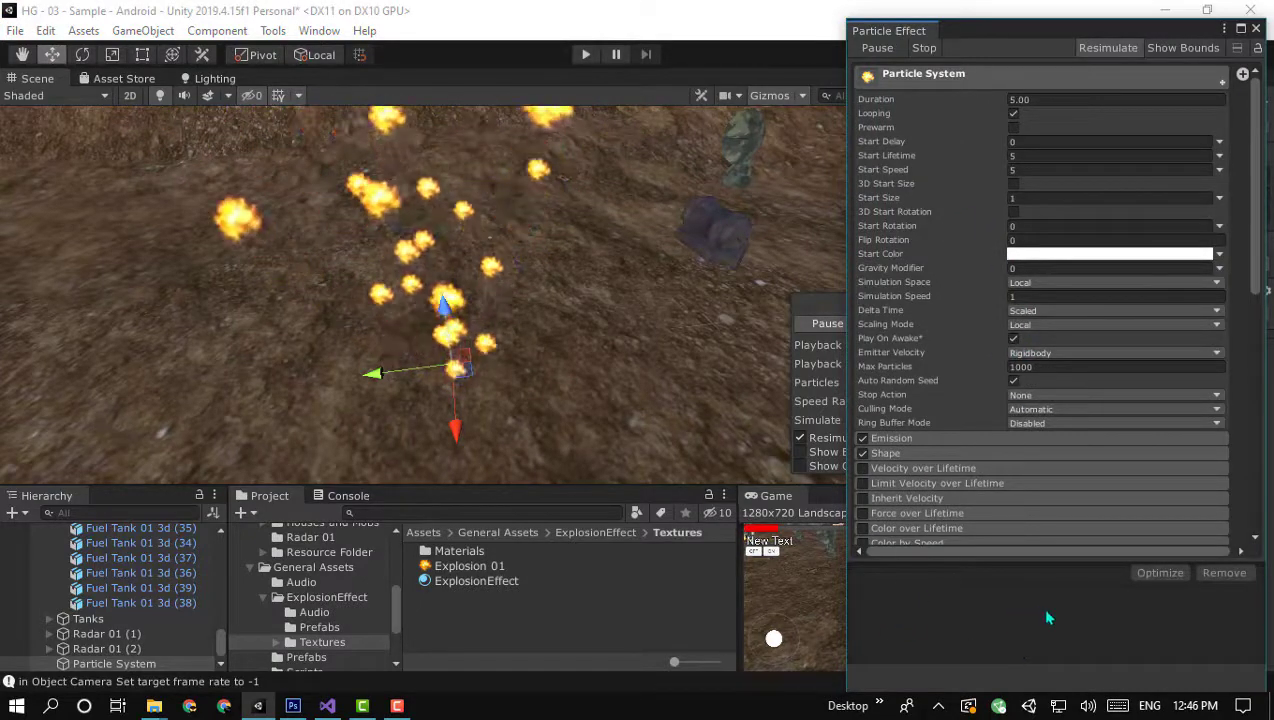
scroll(1015, 335, "down", 5)
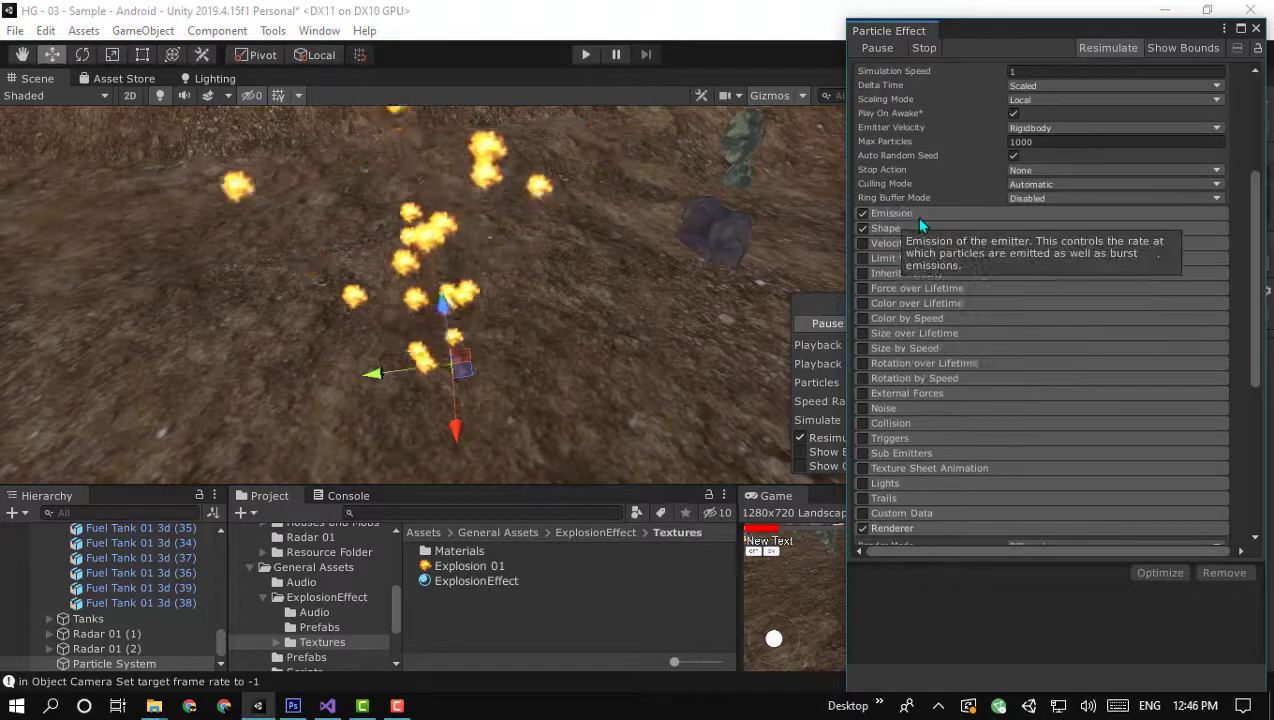
left_click(915, 216)
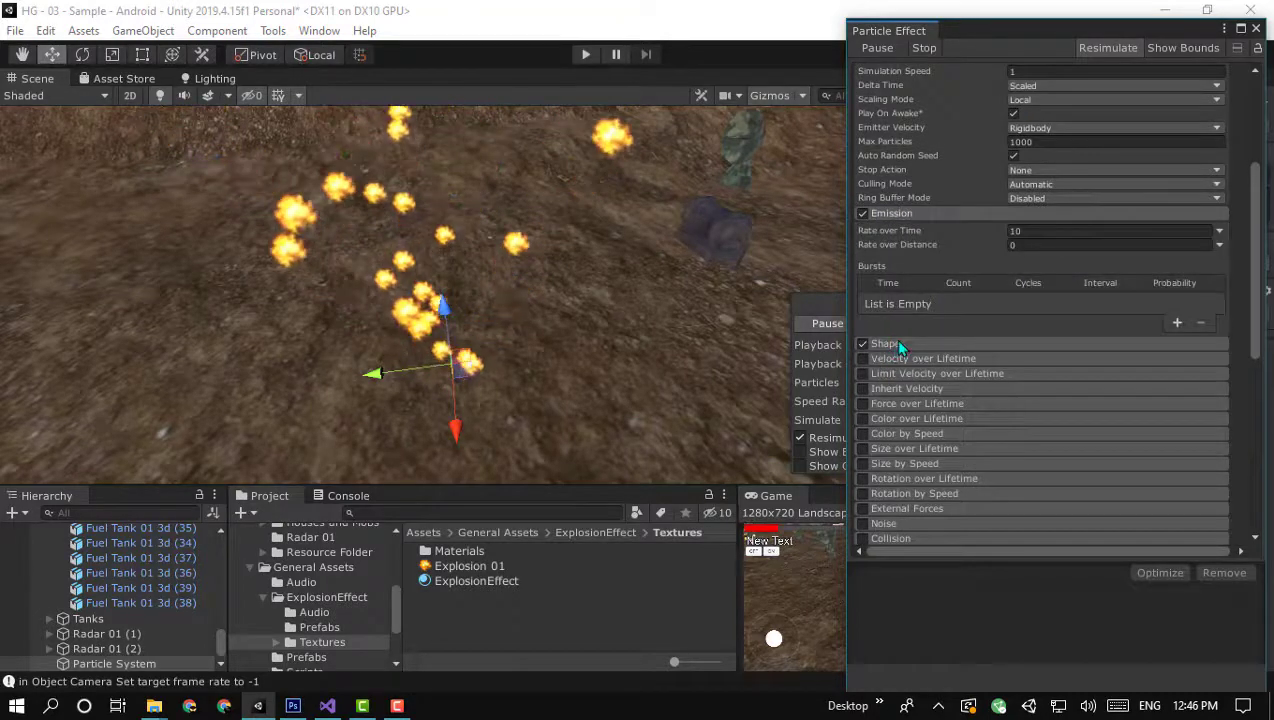
Try the Size over Lifetime module with its rising size curve, expanding Color by Speed as well, and disable it again
scroll(898, 370, "down", 4)
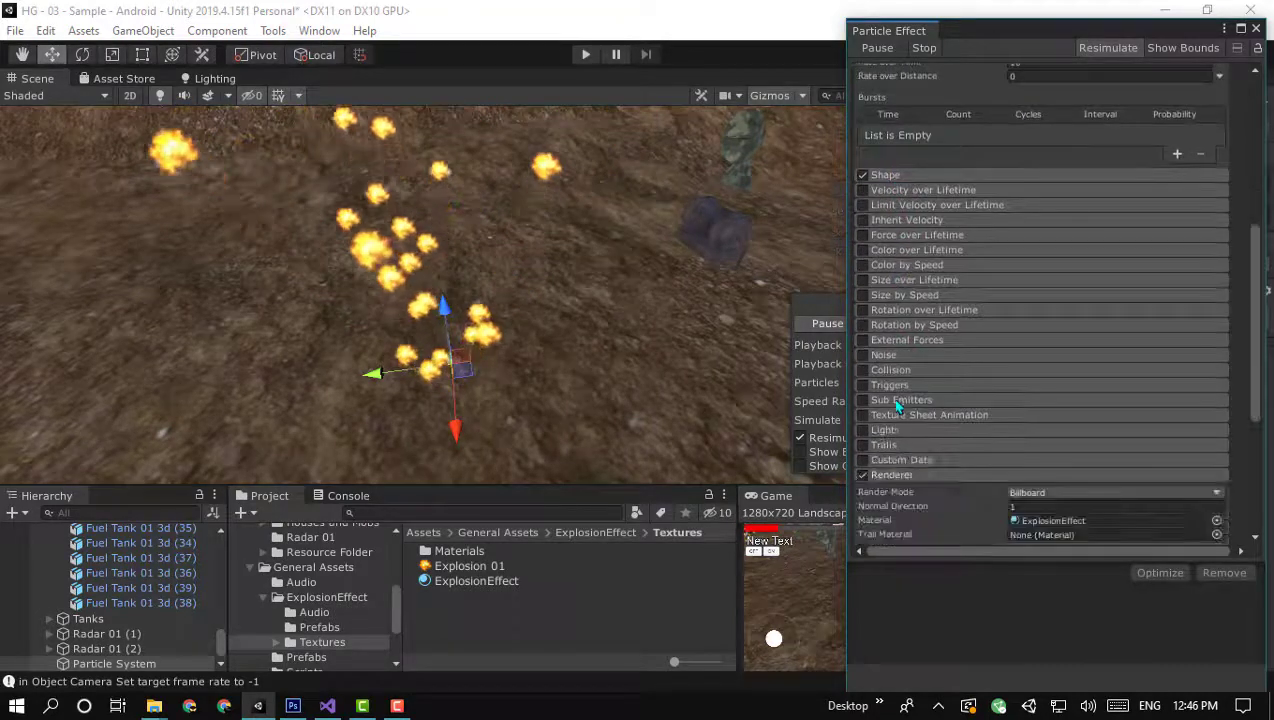
left_click(884, 266)
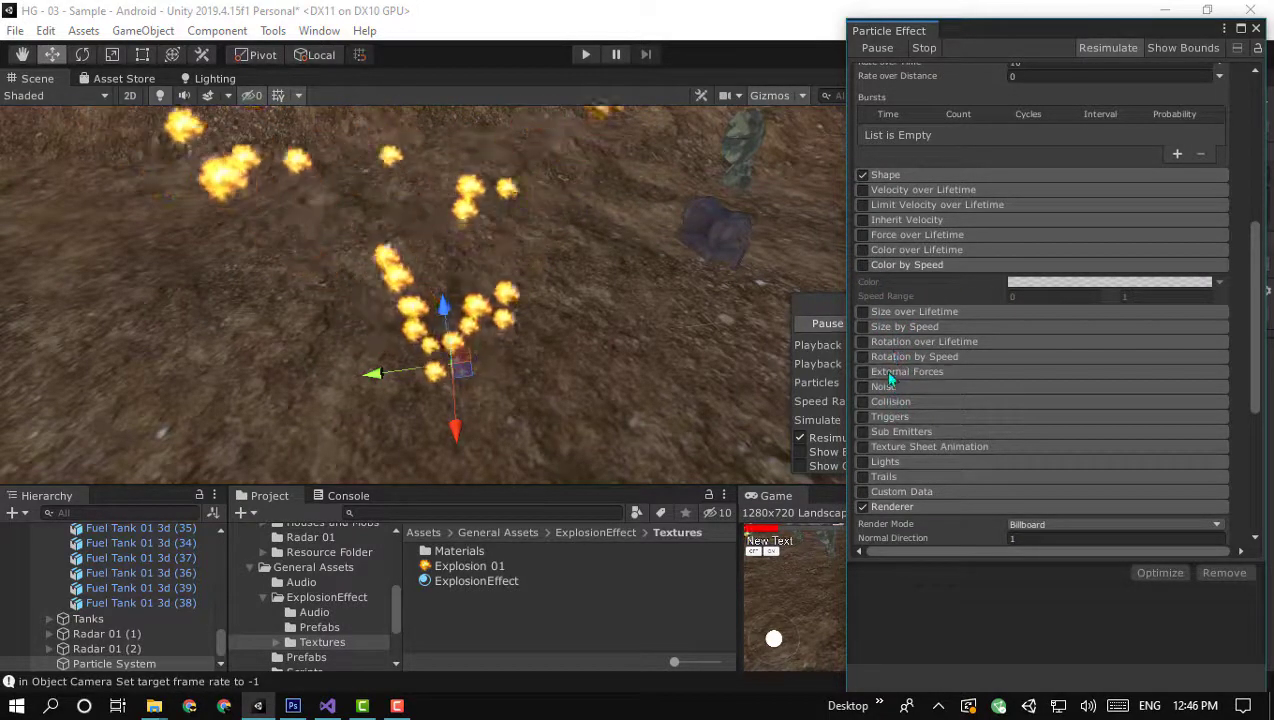
left_click(885, 312)
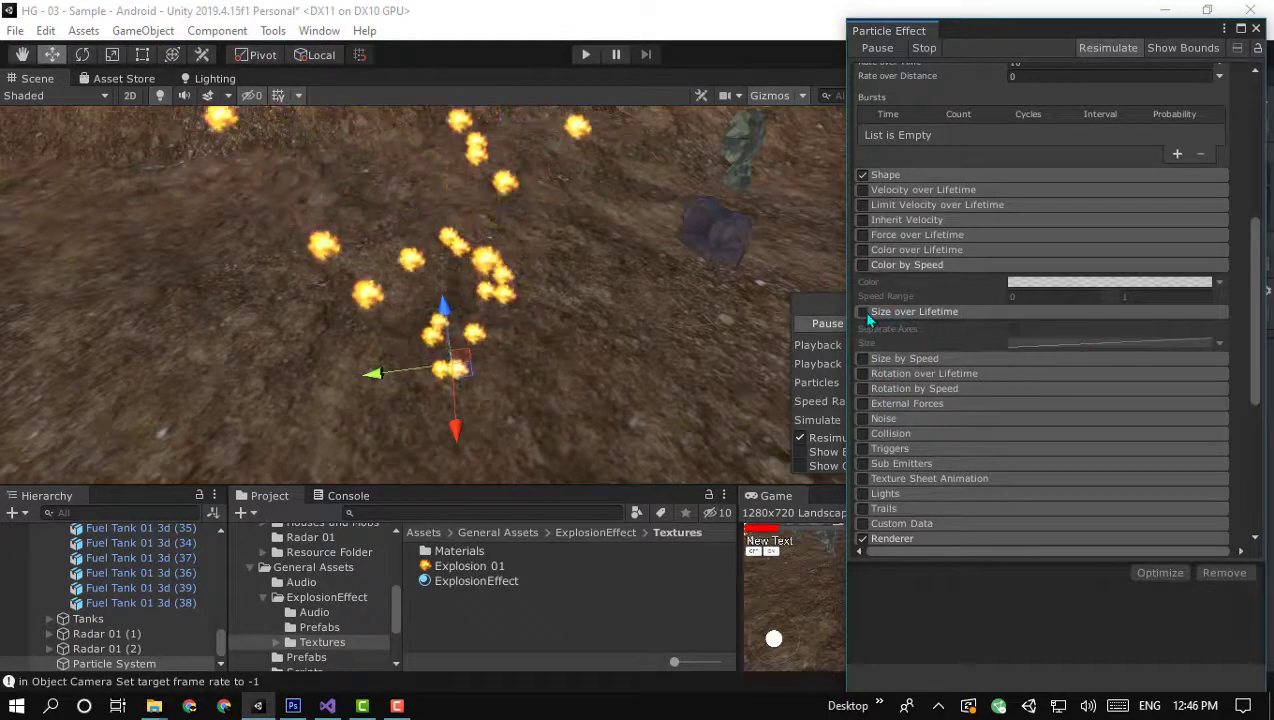
left_click(1078, 343)
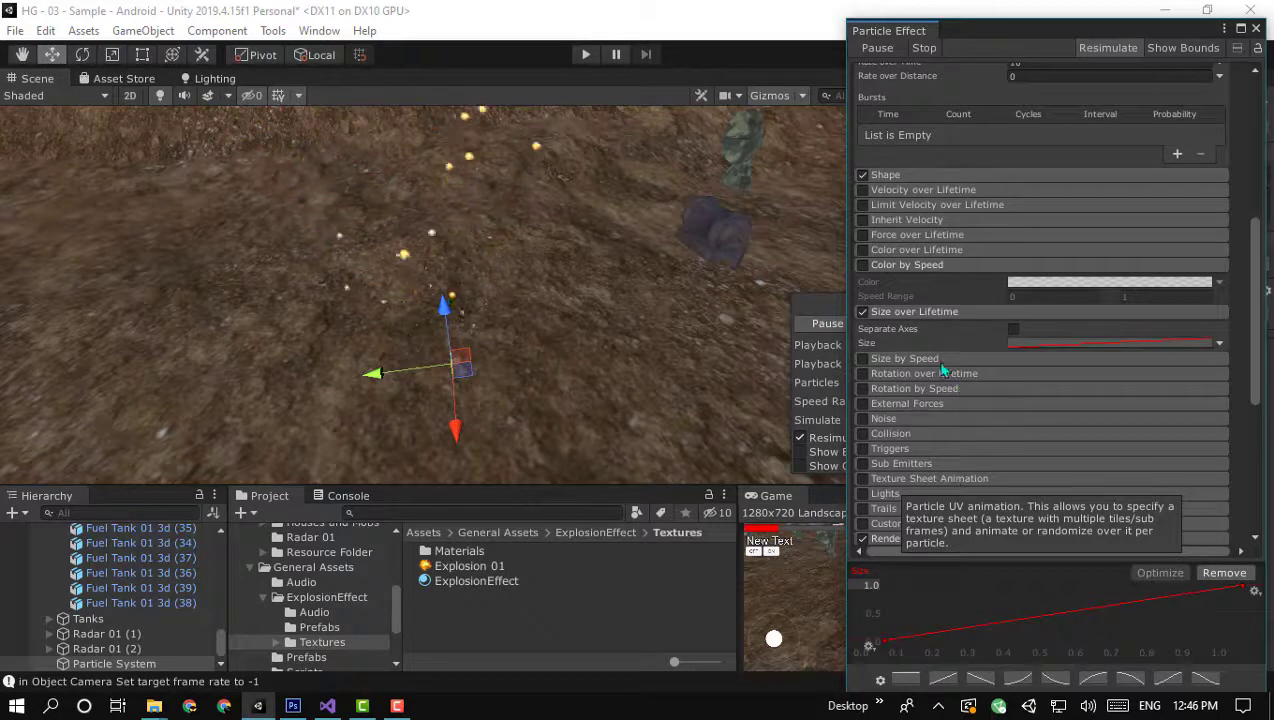
left_click(862, 312)
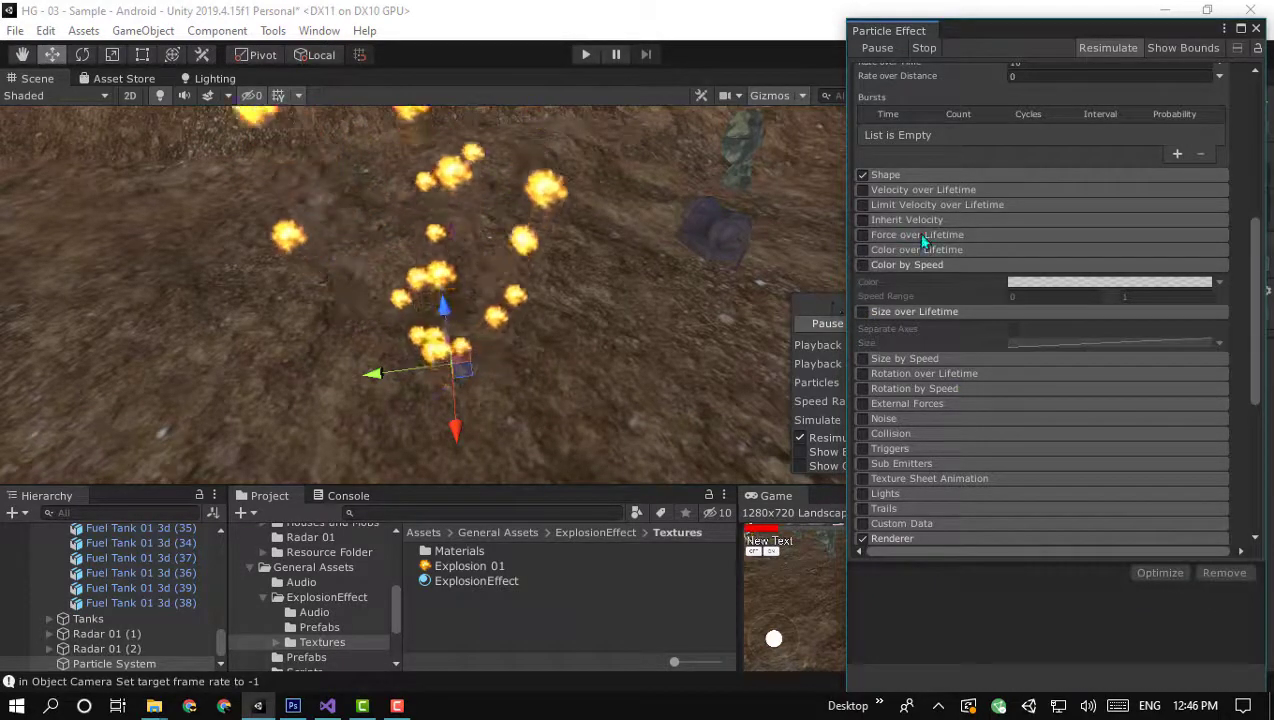
Add a burst entry with a count of 30 to the Emission module and set the Particle System's Duration to 2
scroll(1065, 213, "up", 3)
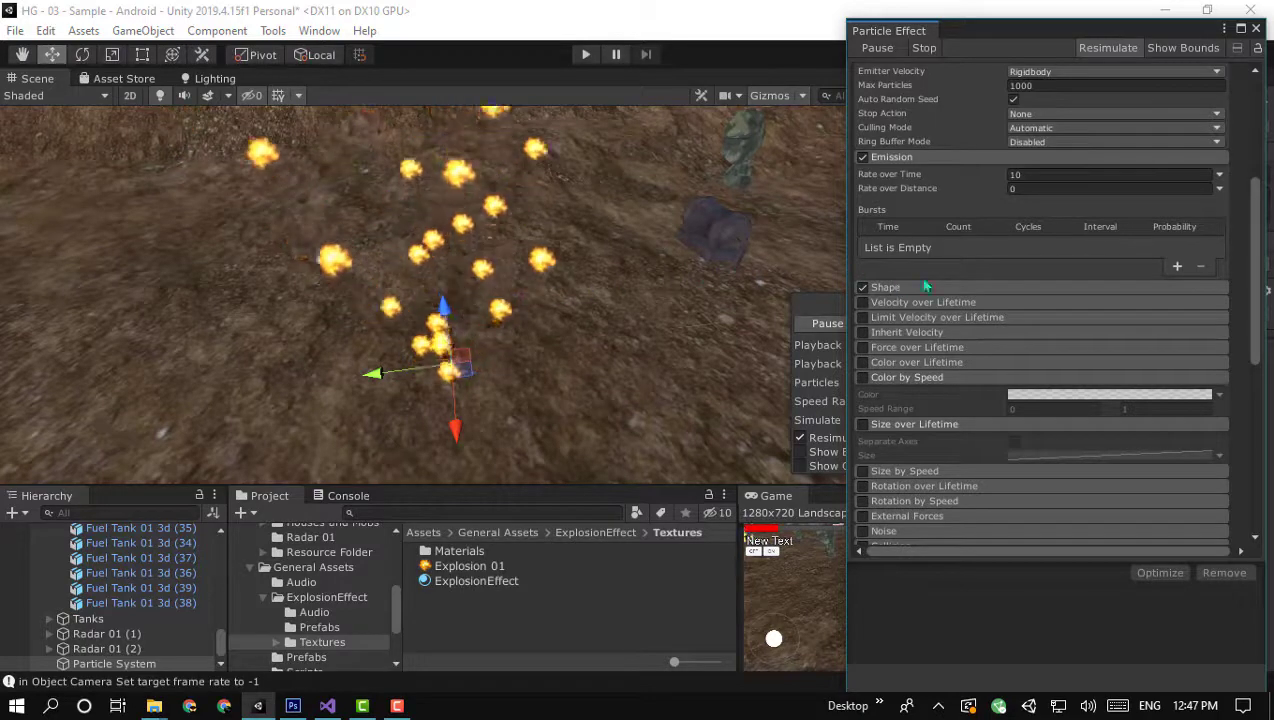
left_click(1176, 270)
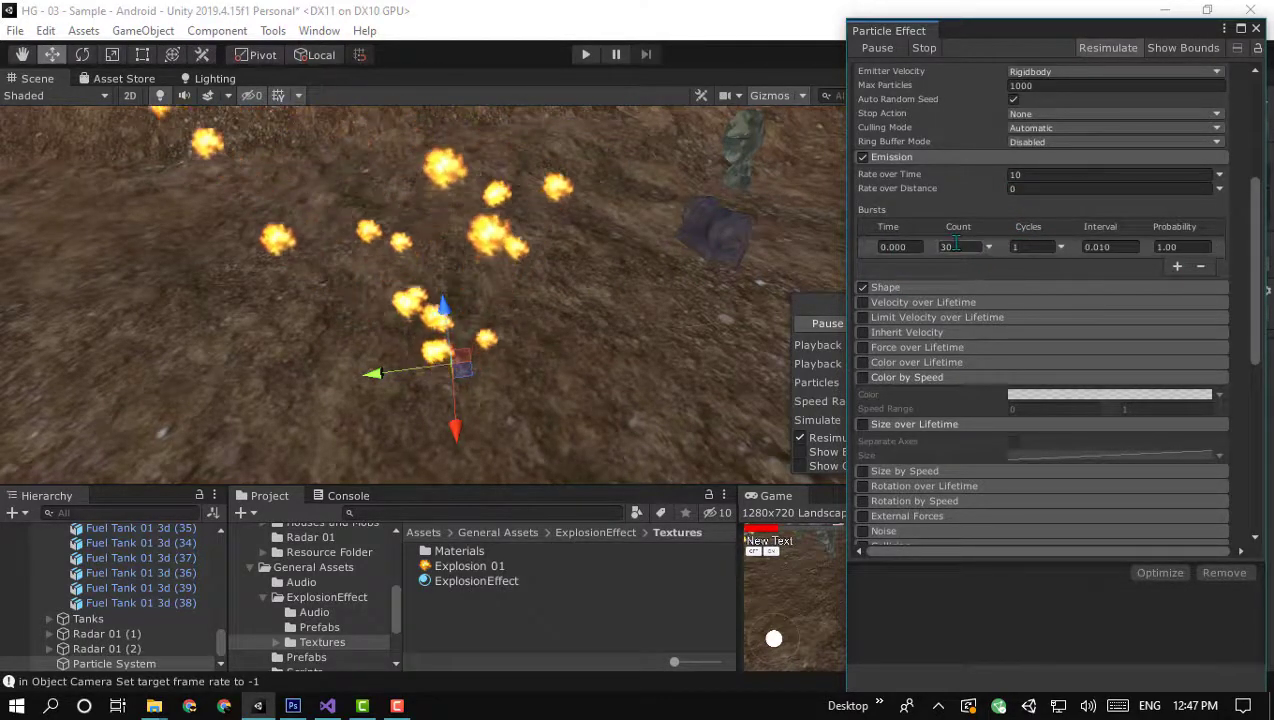
scroll(964, 206, "up", 5)
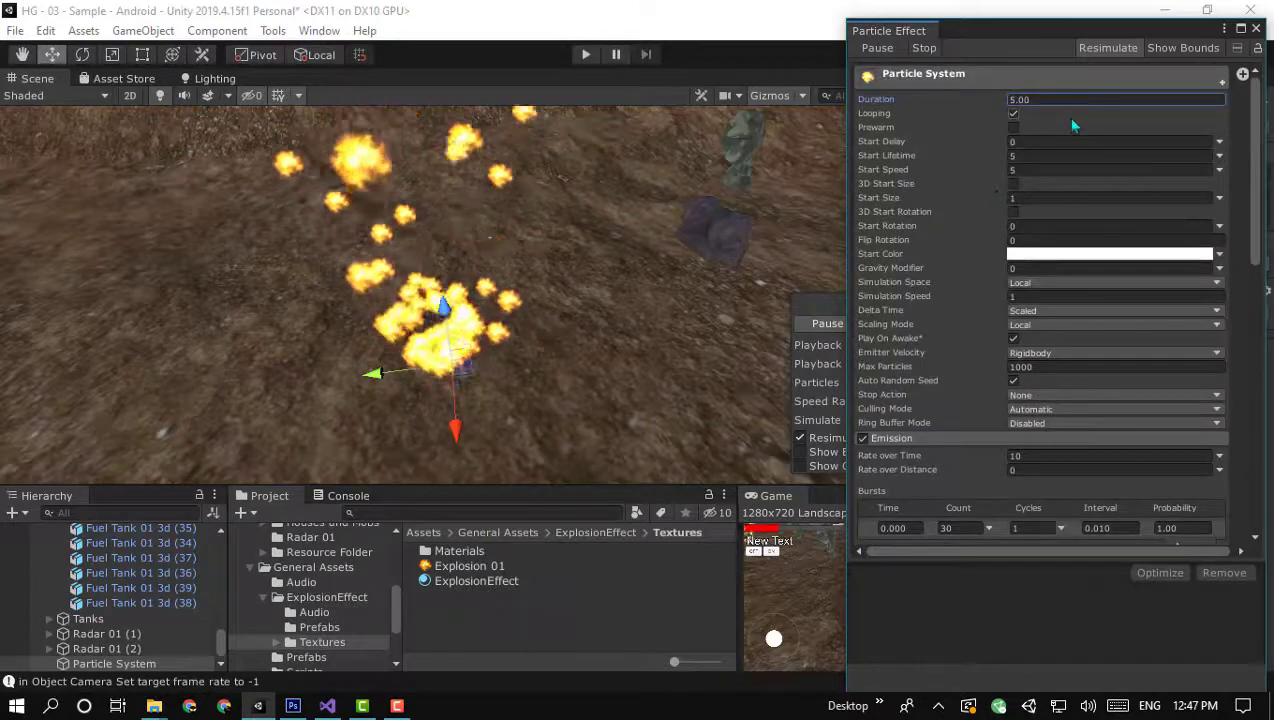
left_click(1030, 101)
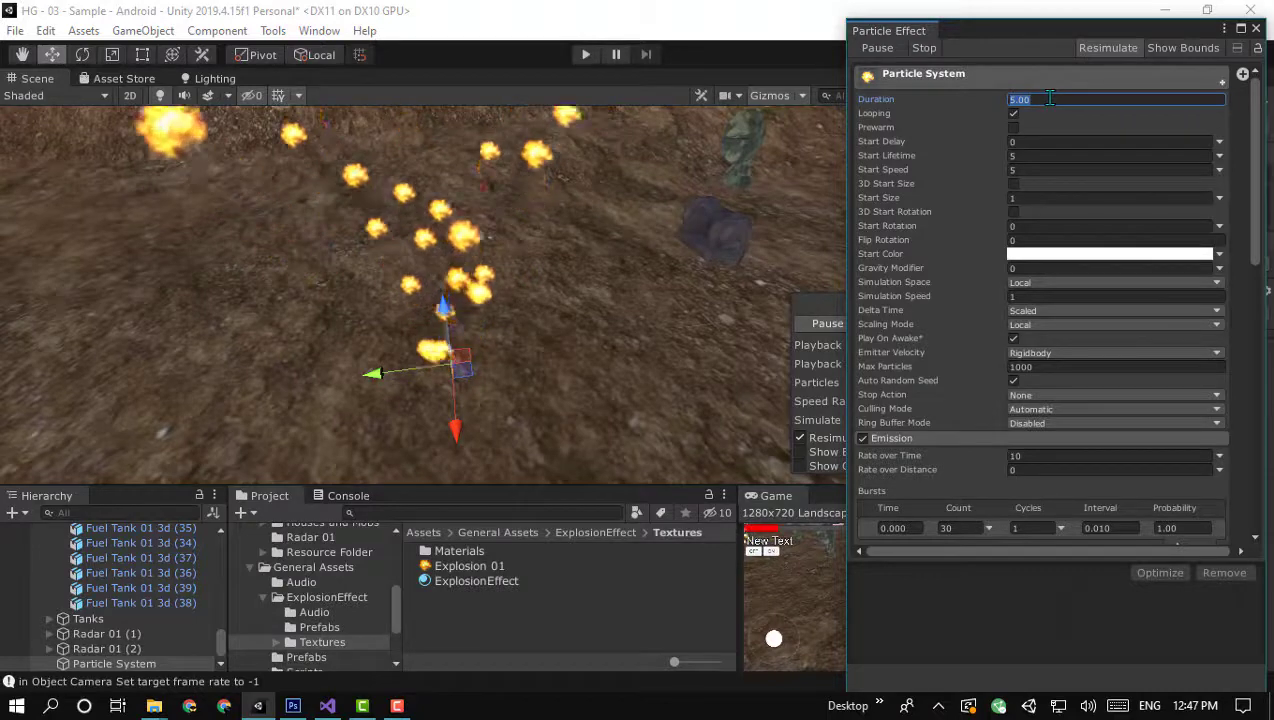
type("2")
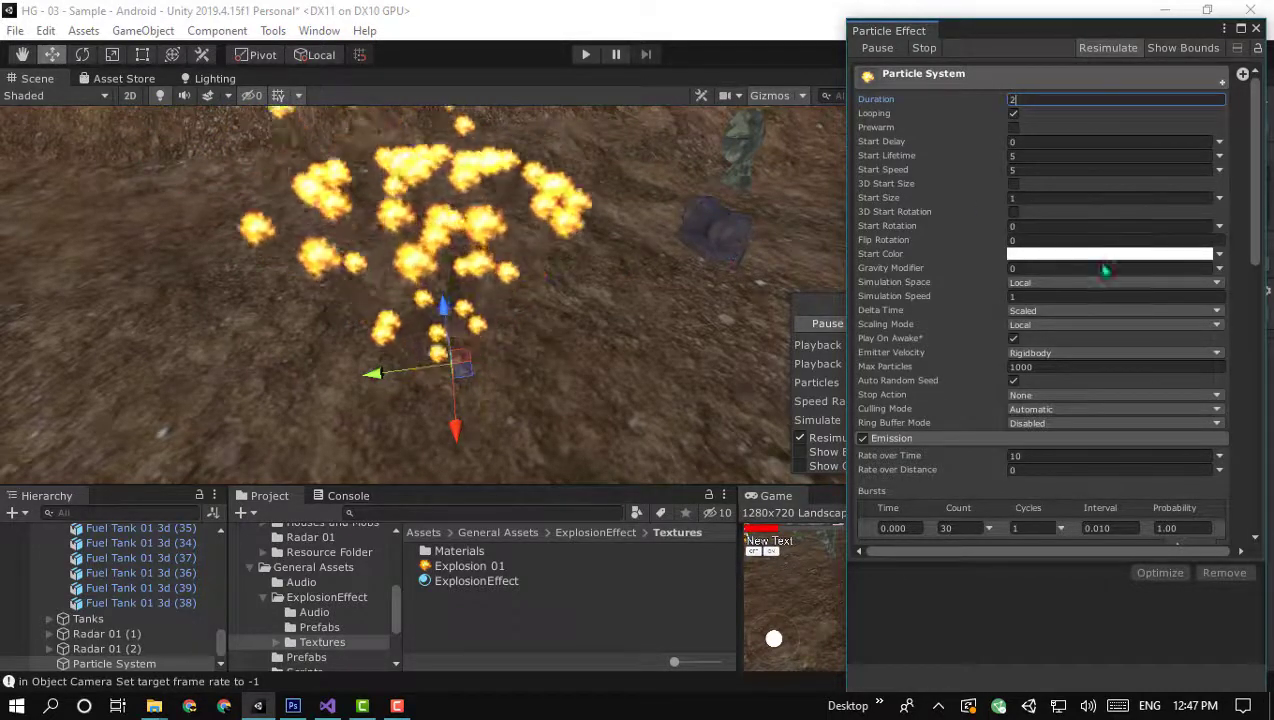
Set the emission Rate over Time to 0 and check the burst in the scene
scroll(1059, 345, "down", 2)
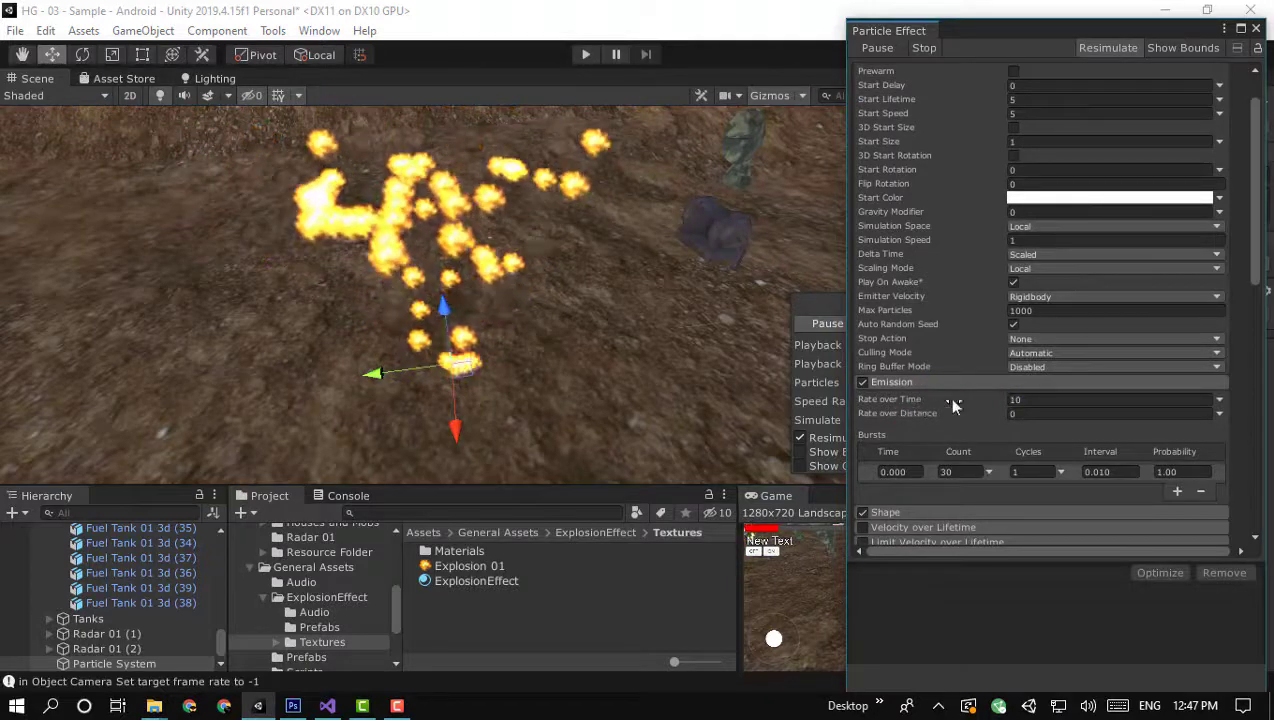
left_click(1000, 397)
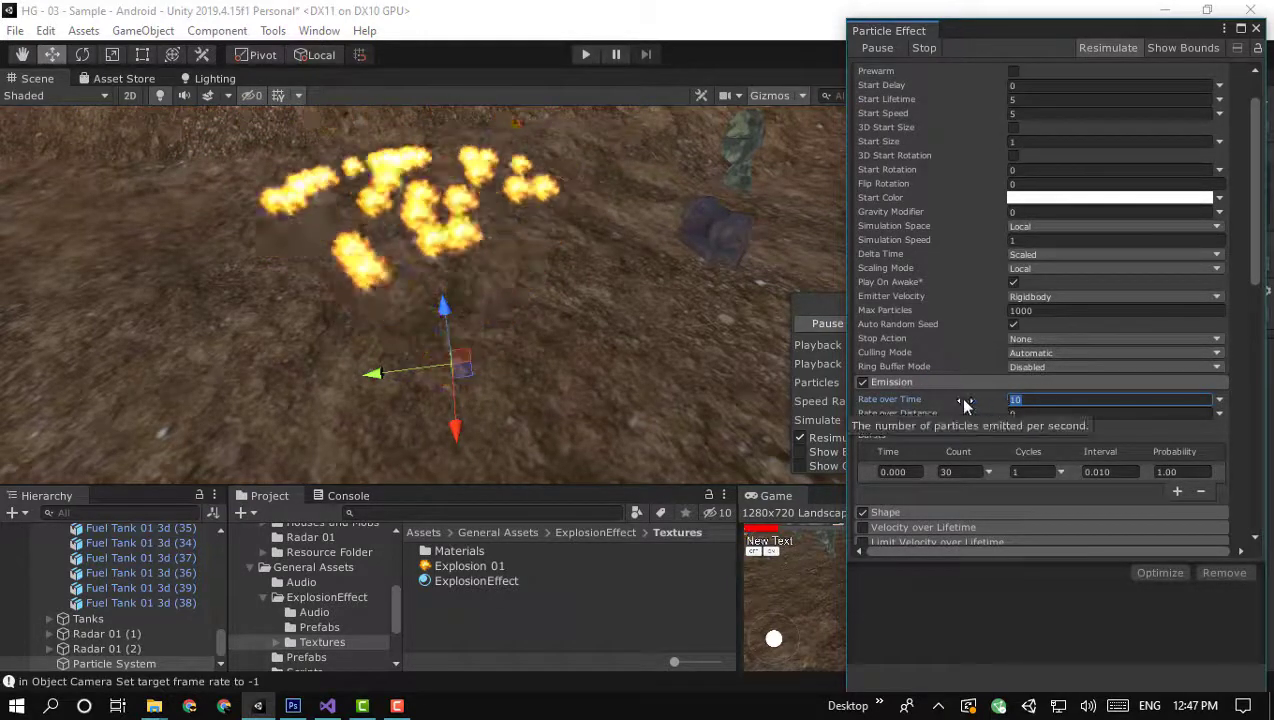
type("0")
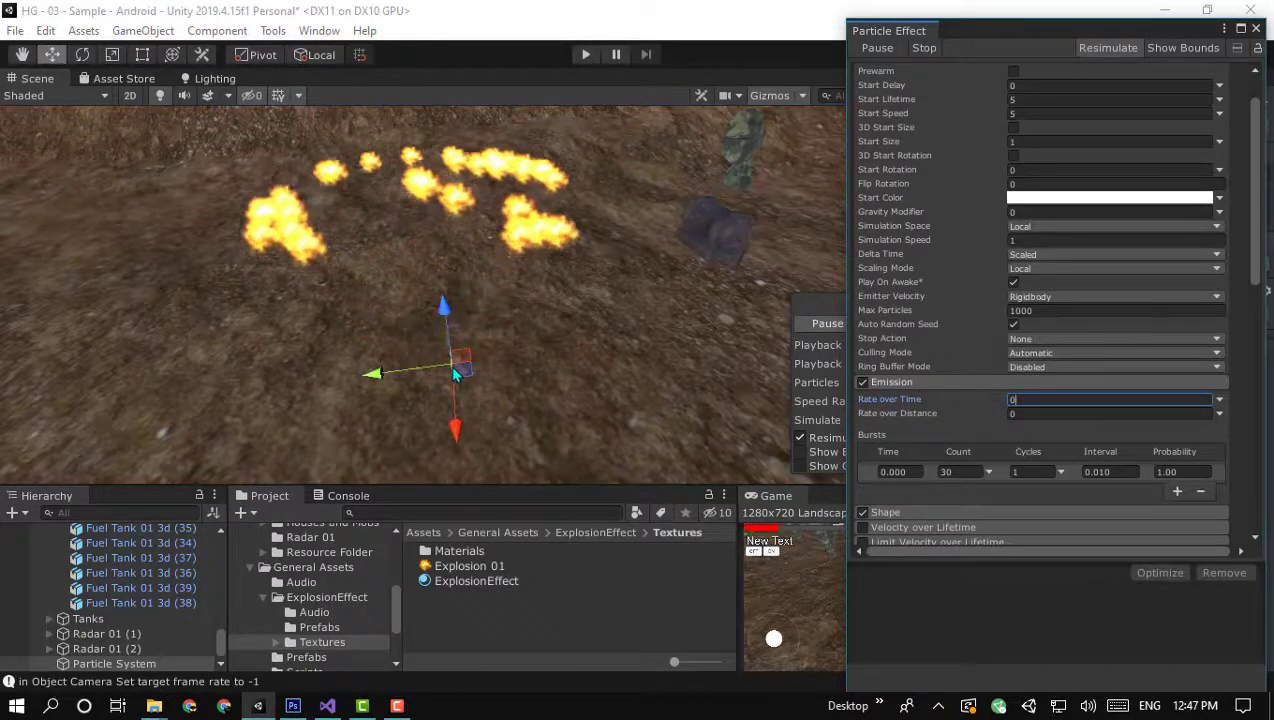
scroll(450, 364, "up", 3)
left_click_drag(434, 408, 455, 395, "alt")
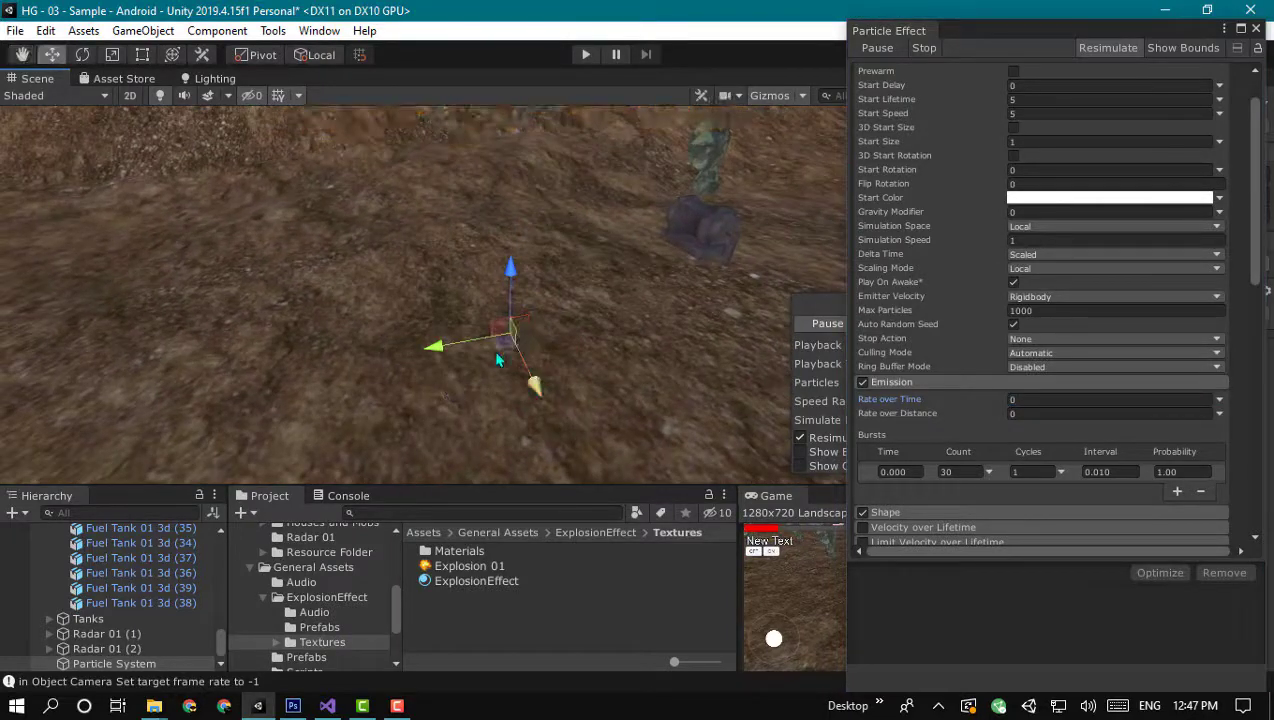
scroll(500, 355, "down", 1)
left_click_drag(505, 355, 435, 370, "alt")
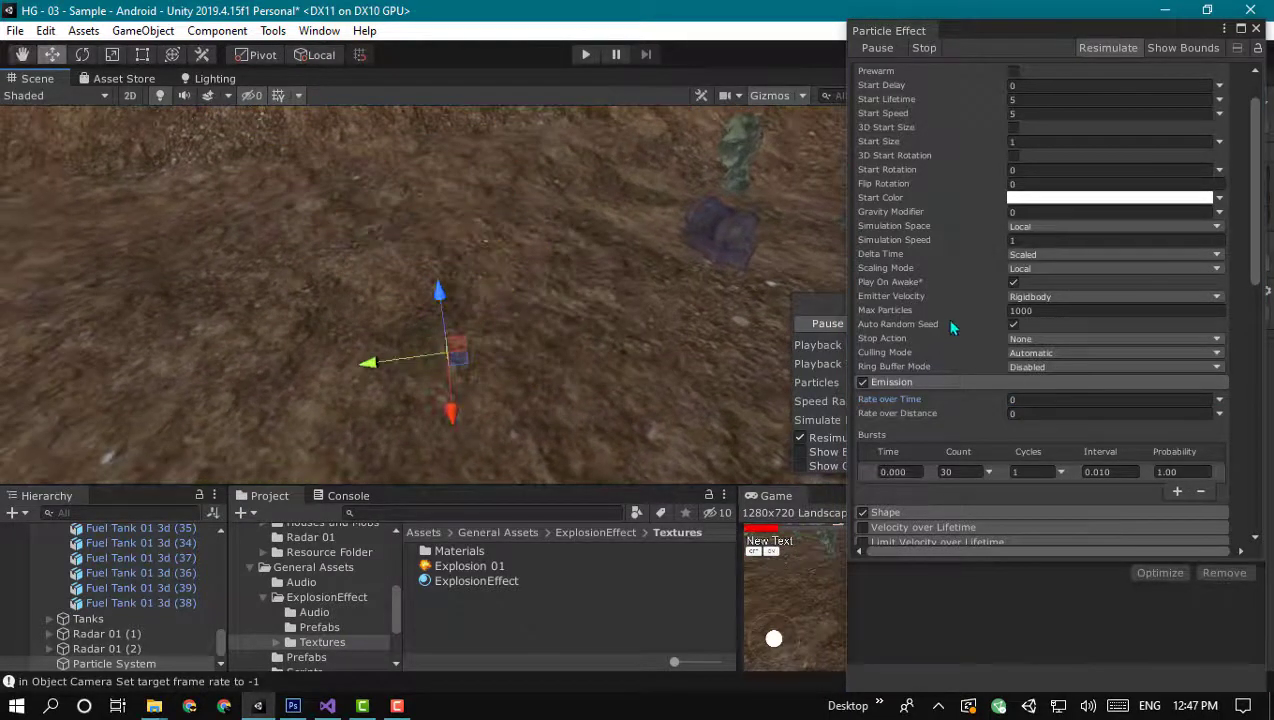
Change the emitter's Shape from a cone to Sphere and reduce its Radius to 0.0001
left_click_drag(1259, 262, 1250, 318)
left_click(903, 324)
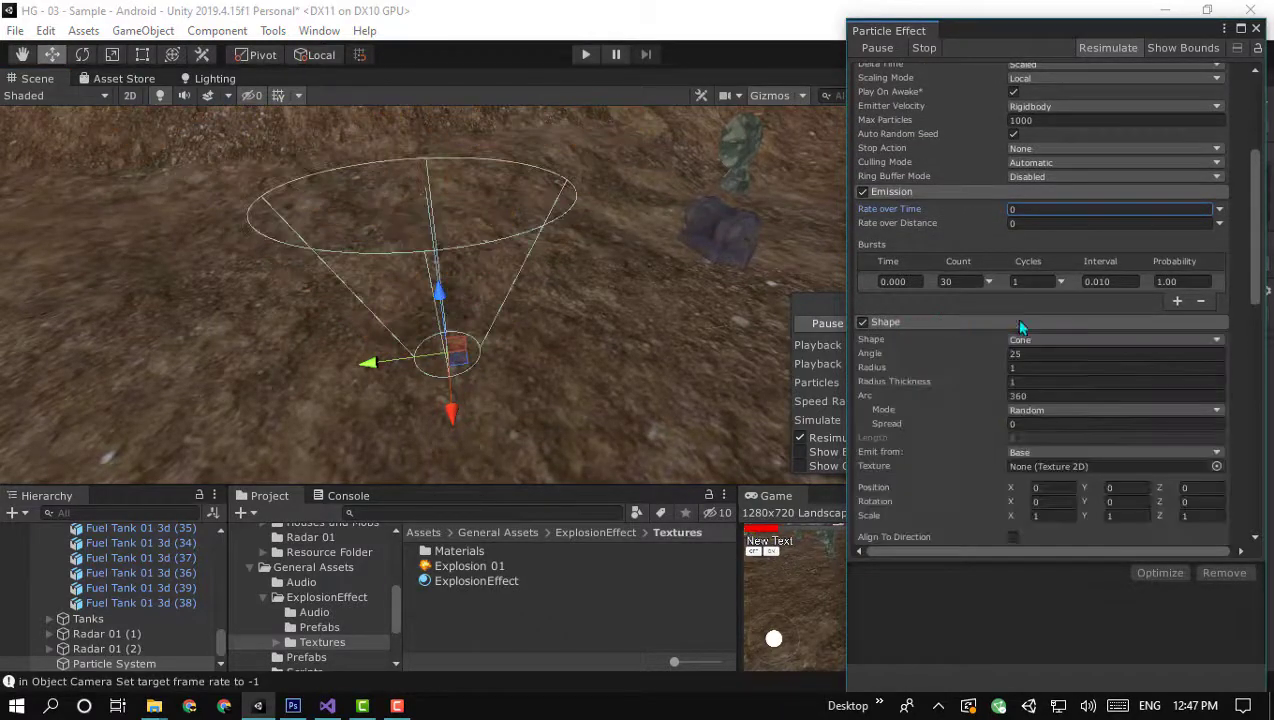
left_click(1040, 341)
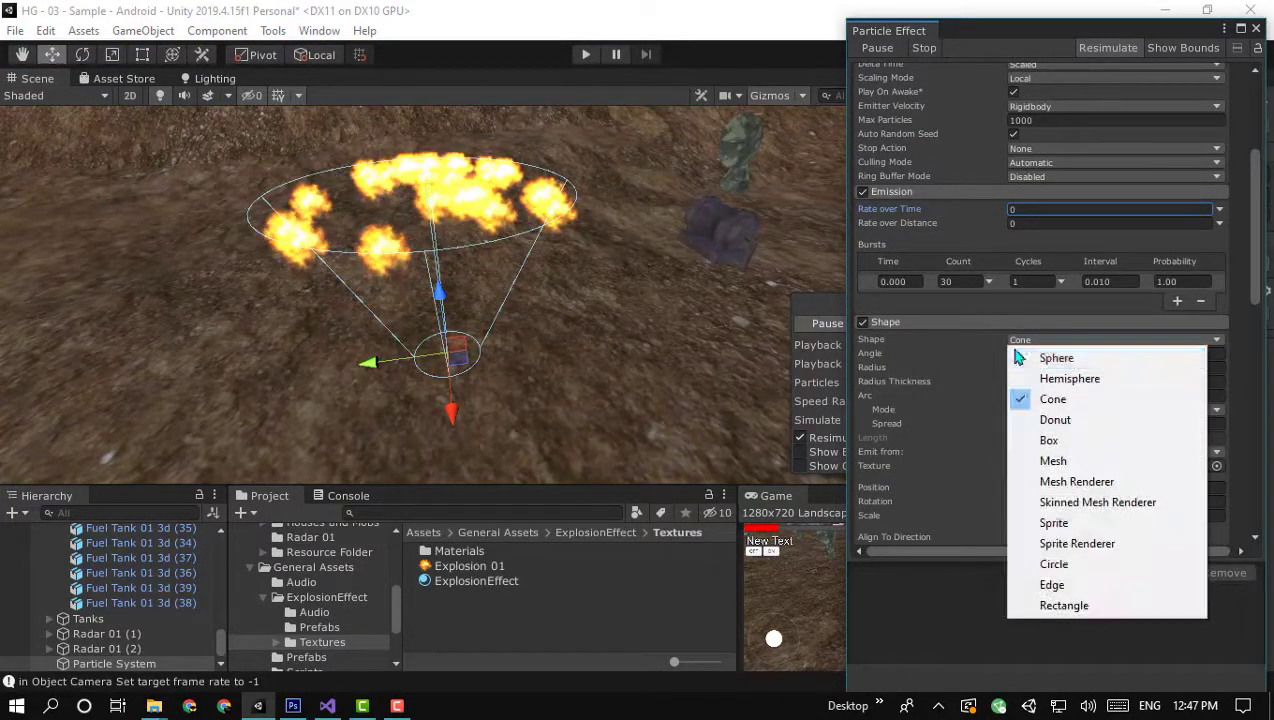
left_click(1083, 360)
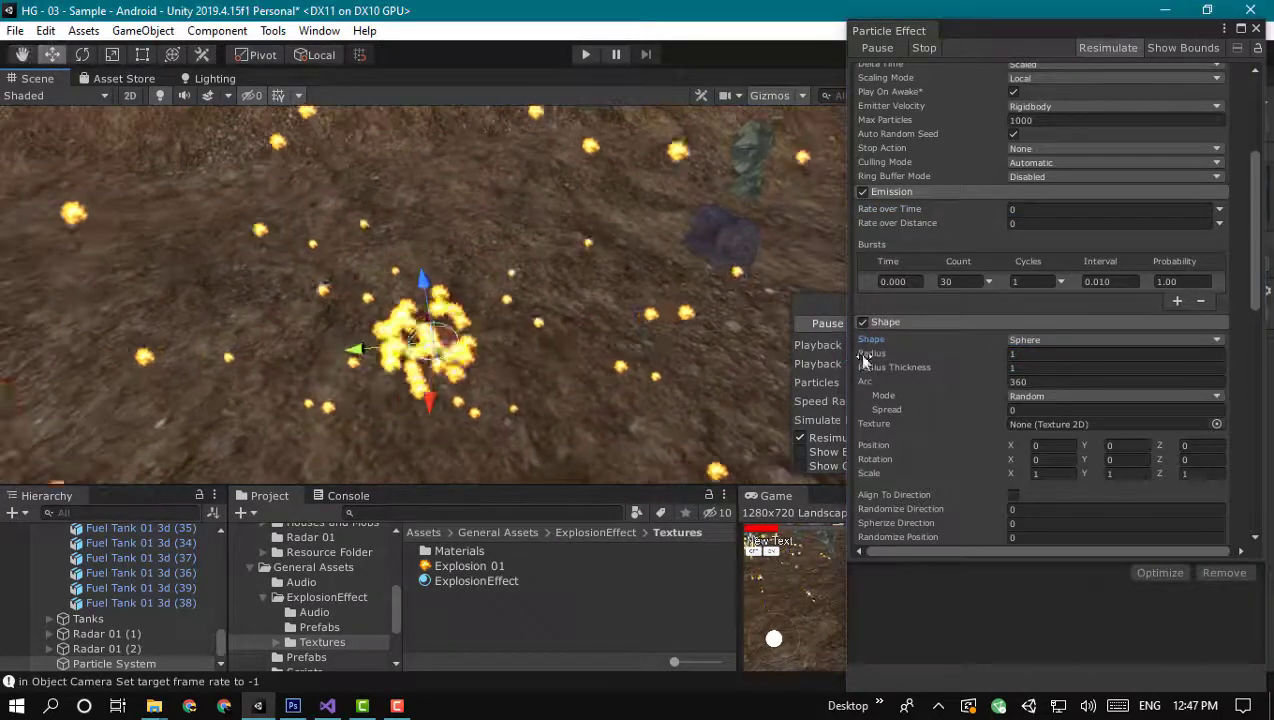
left_click_drag(982, 352, 906, 357)
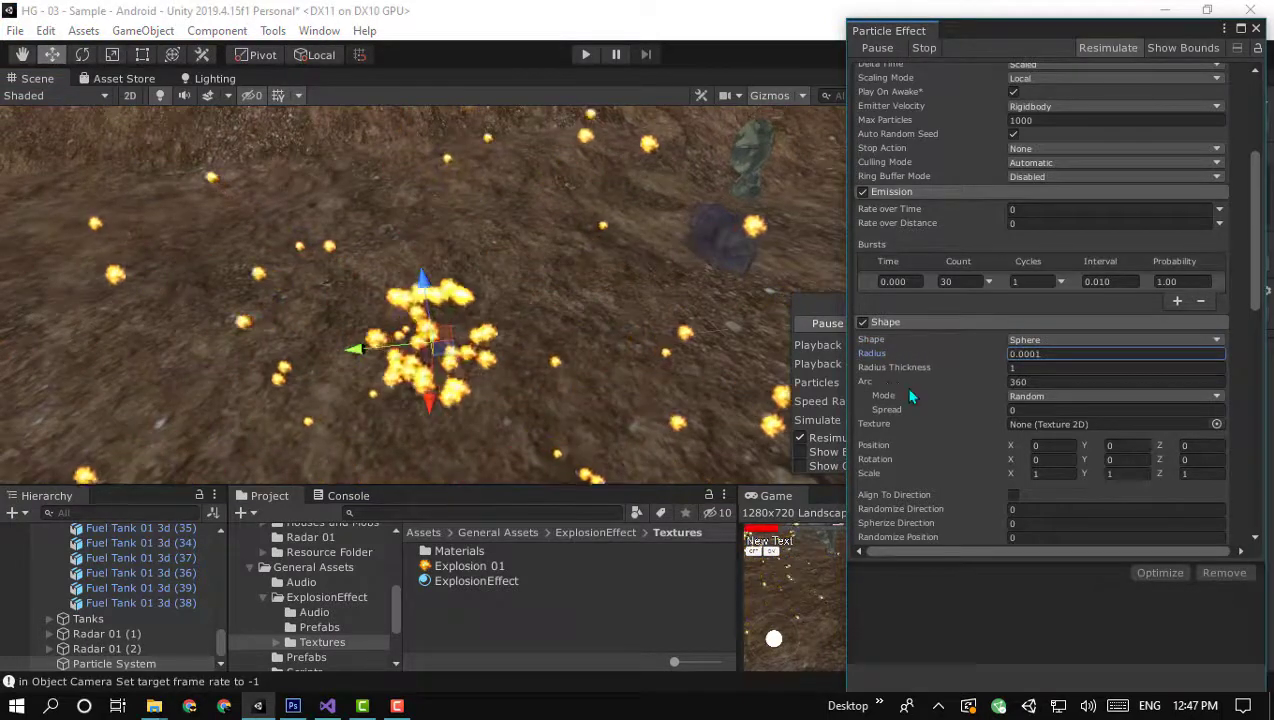
Make Start Lifetime random between two constants, 0.5 and 1.5
scroll(985, 393, "down", 2)
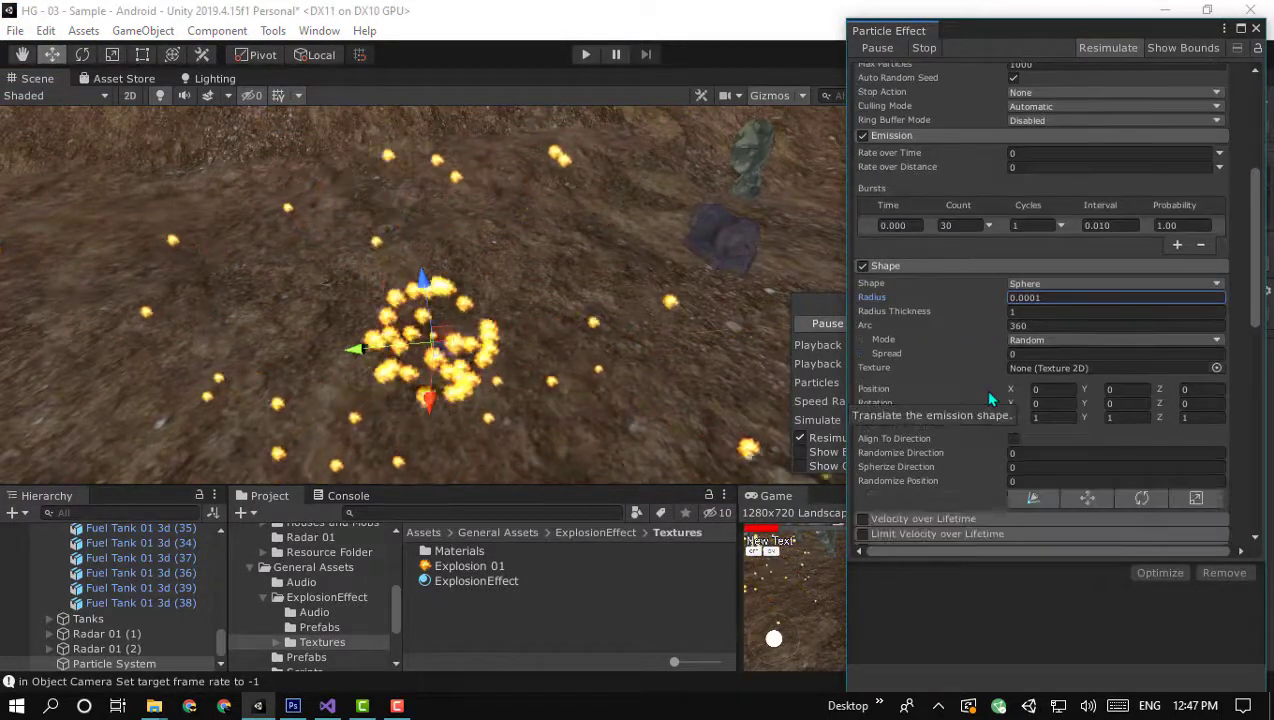
scroll(985, 393, "down", 4)
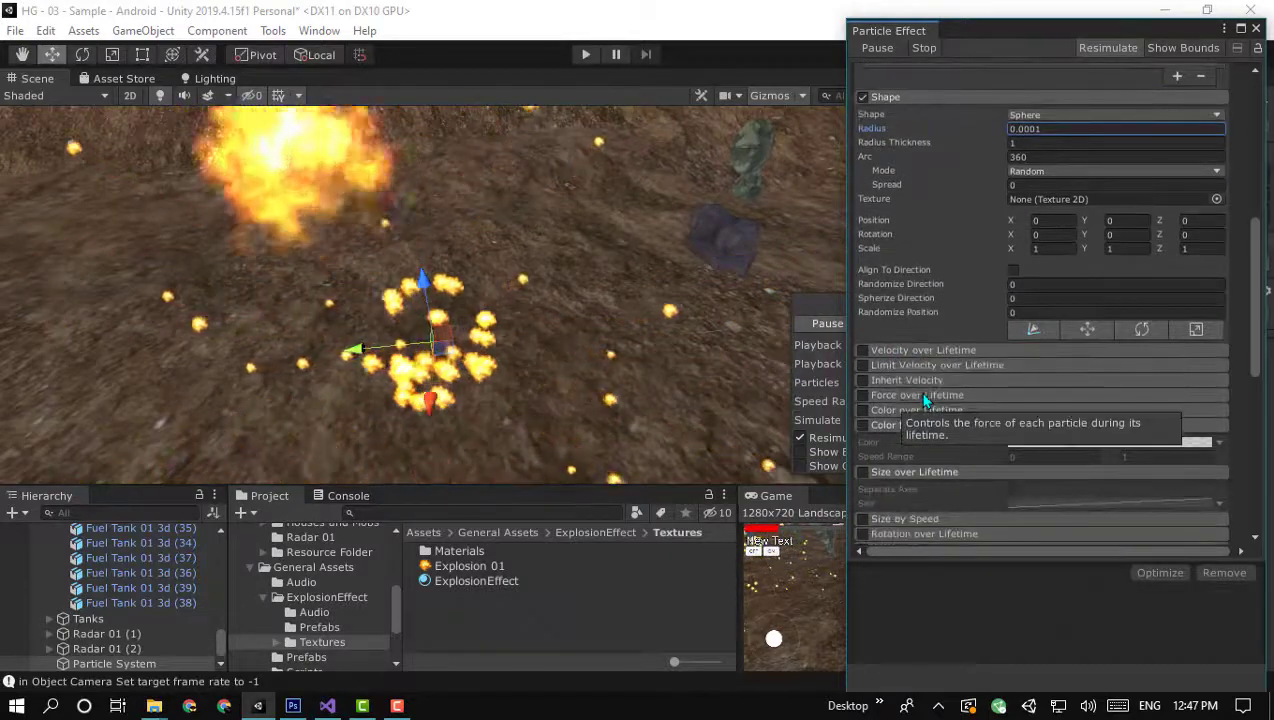
scroll(940, 375, "up", 15)
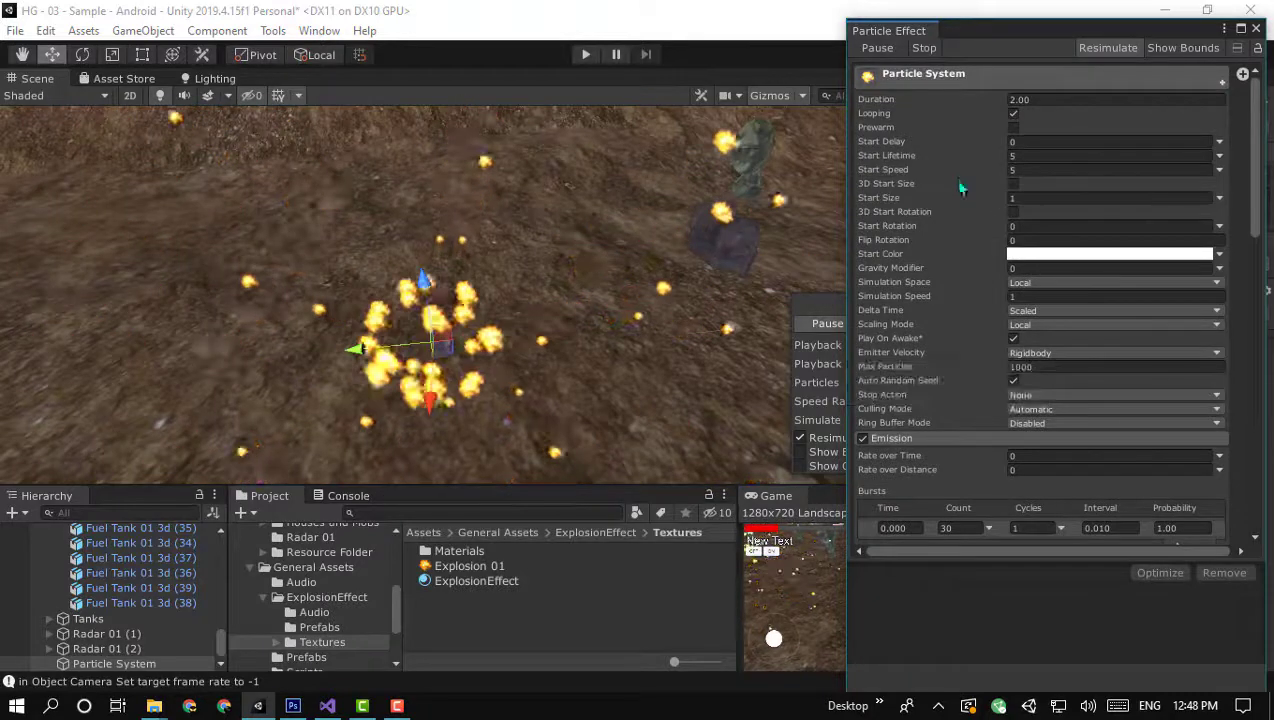
left_click(1220, 158)
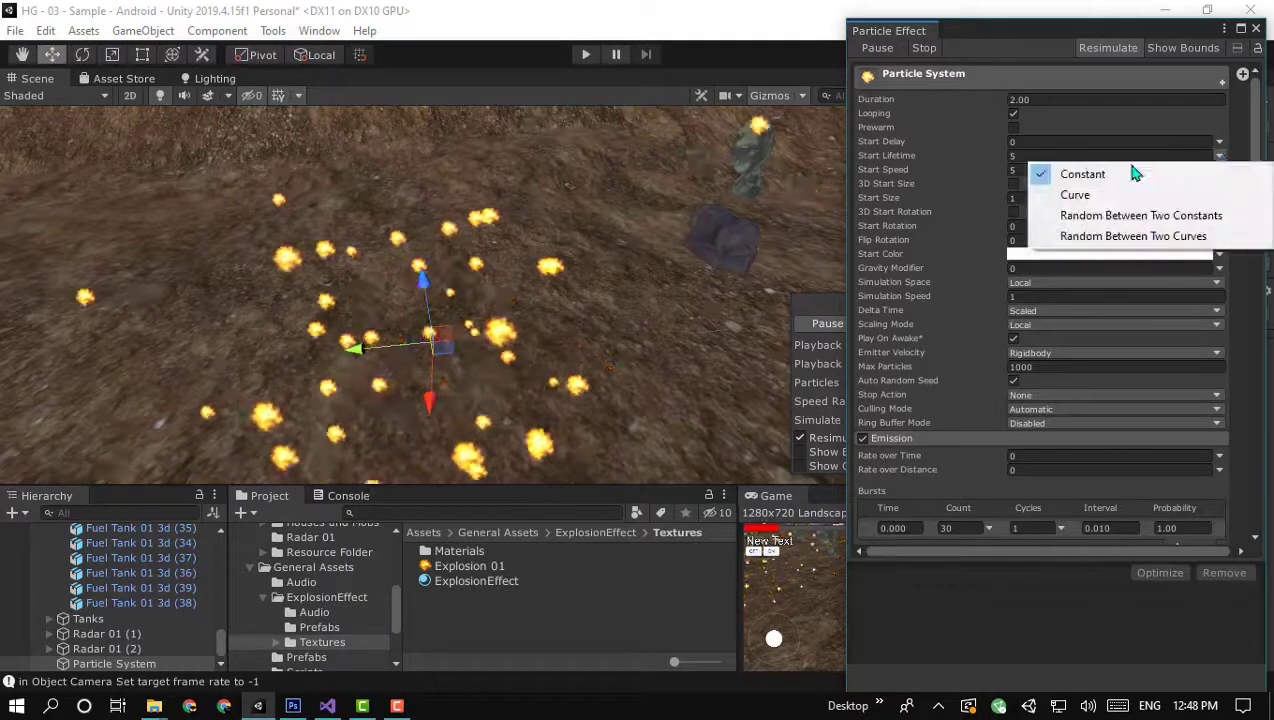
left_click(1078, 218)
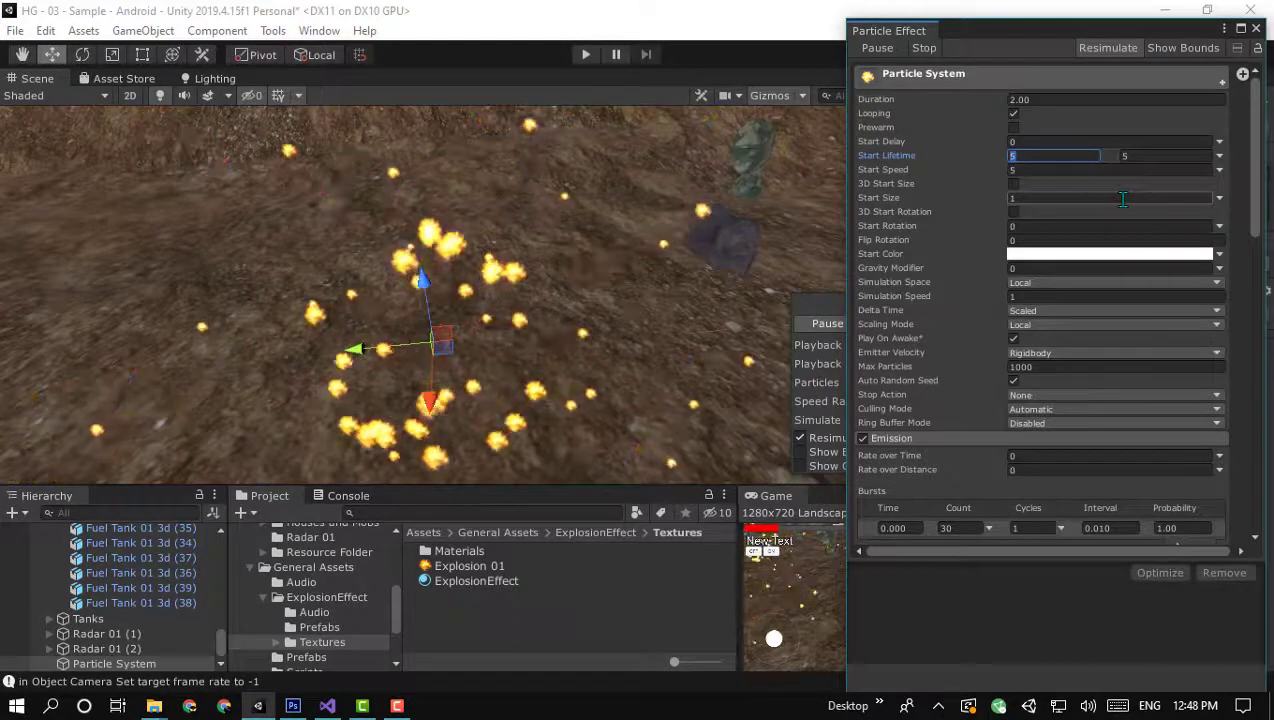
type(".8")
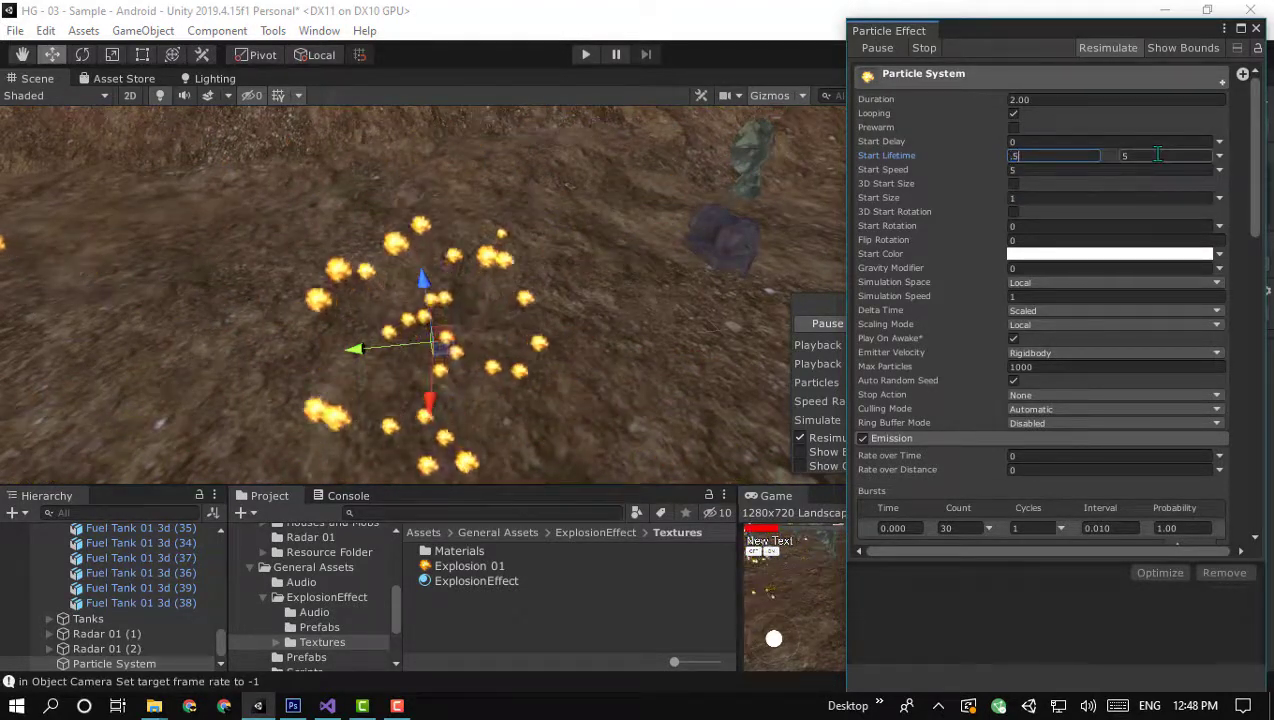
left_click(1157, 155)
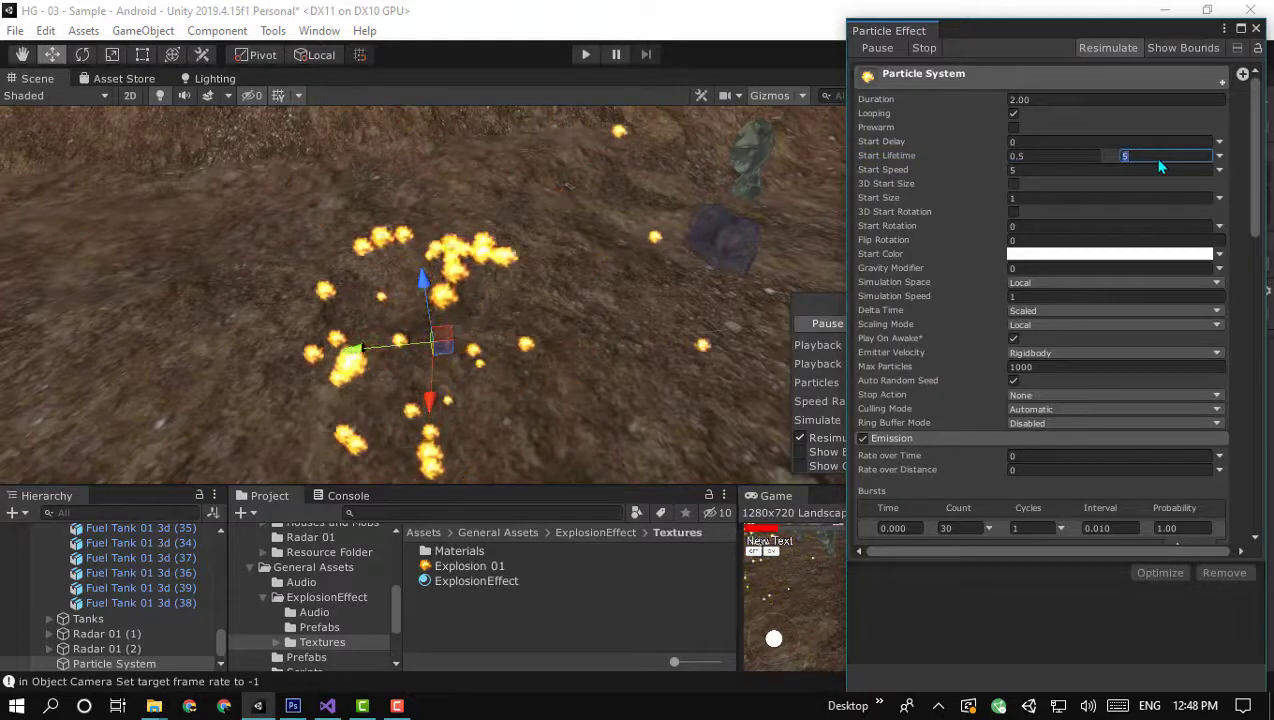
type("1.")
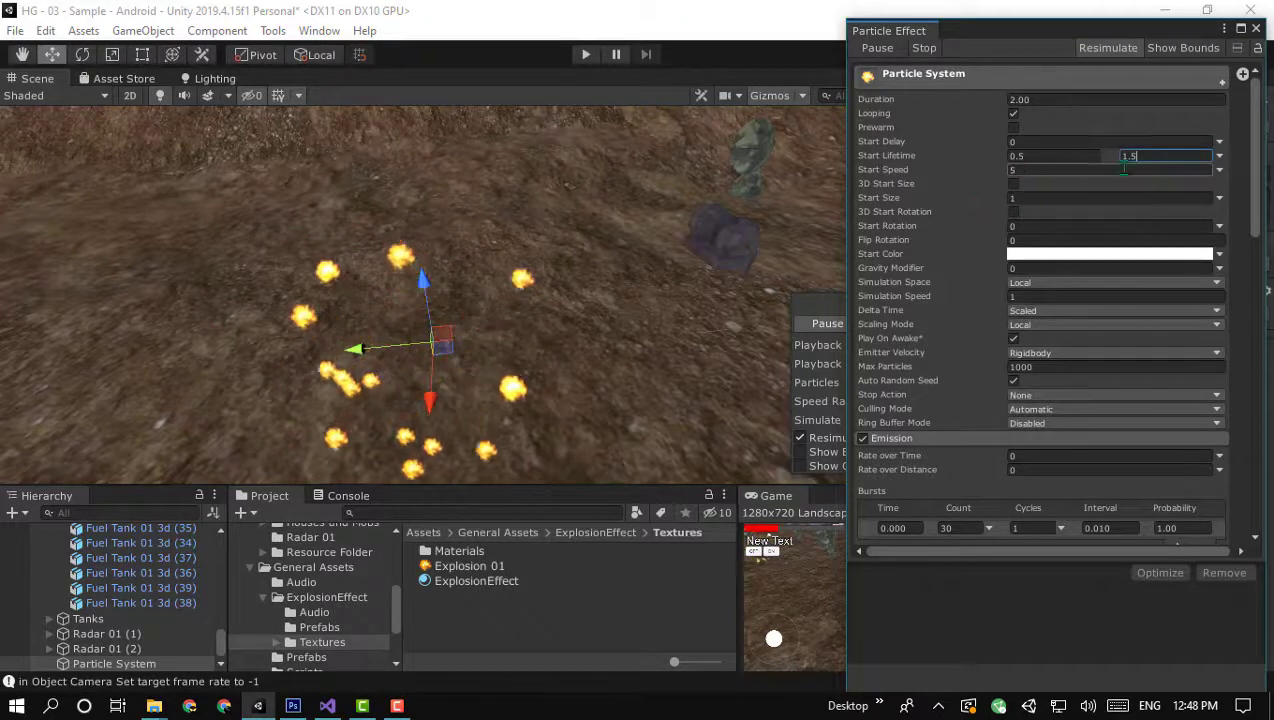
Make Start Speed random between two constants, with a minimum of 1 and a maximum of 3
left_click(1221, 170)
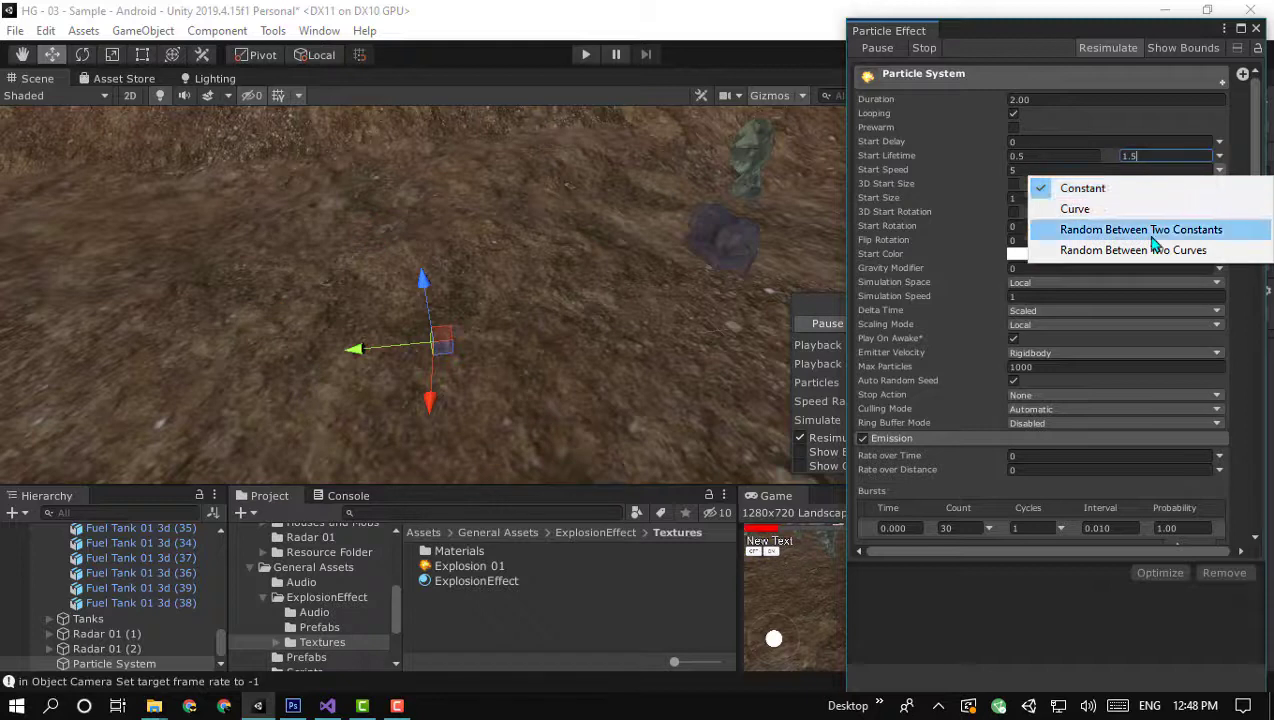
left_click(1090, 229)
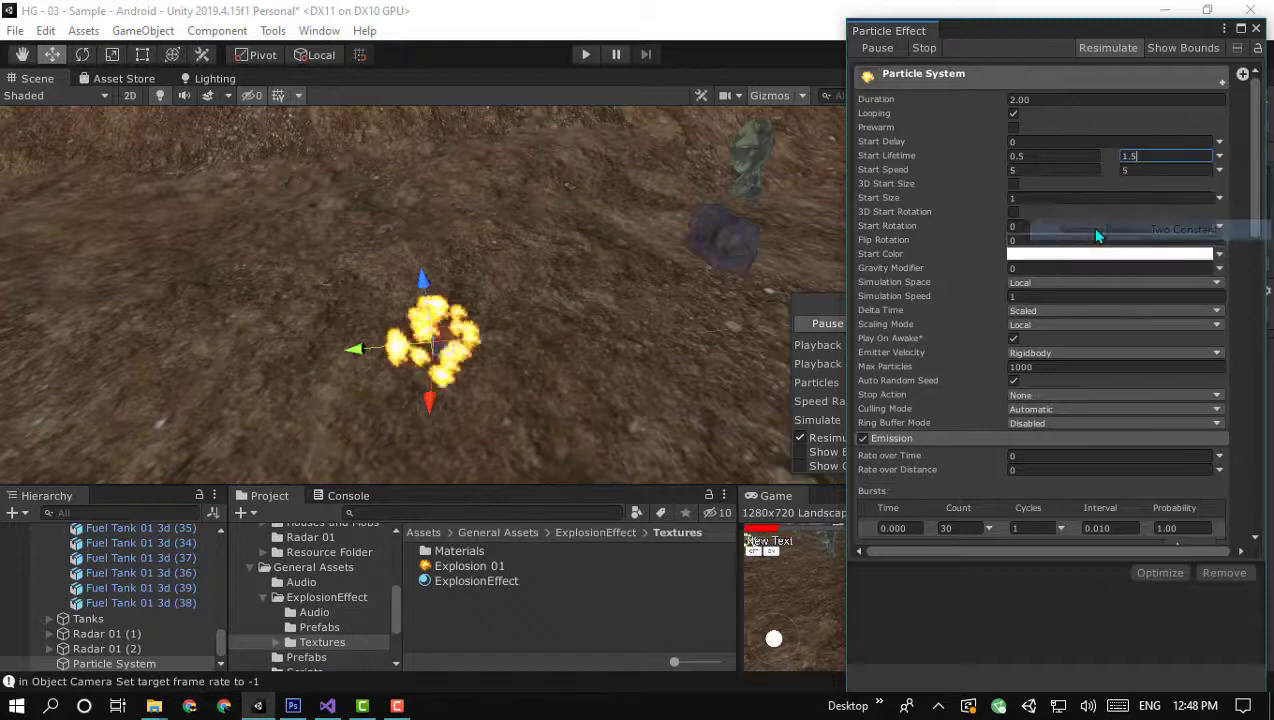
left_click(1035, 170)
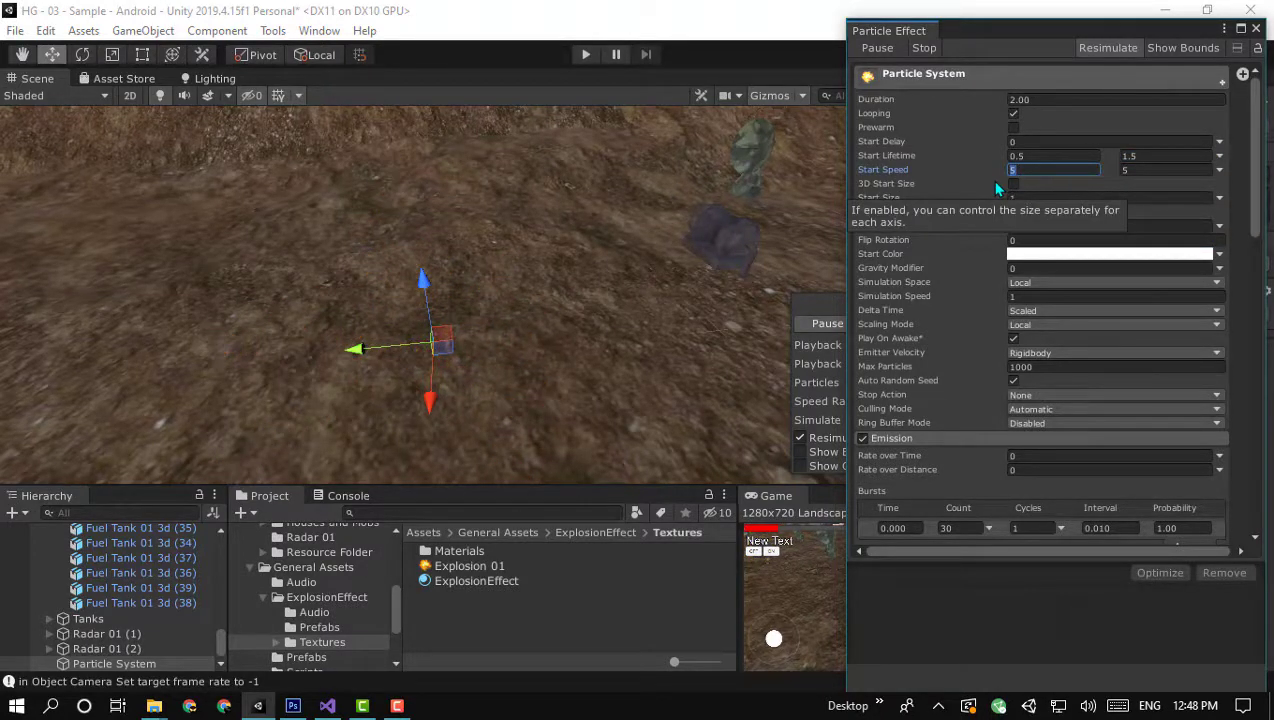
type("1")
left_click(1134, 174)
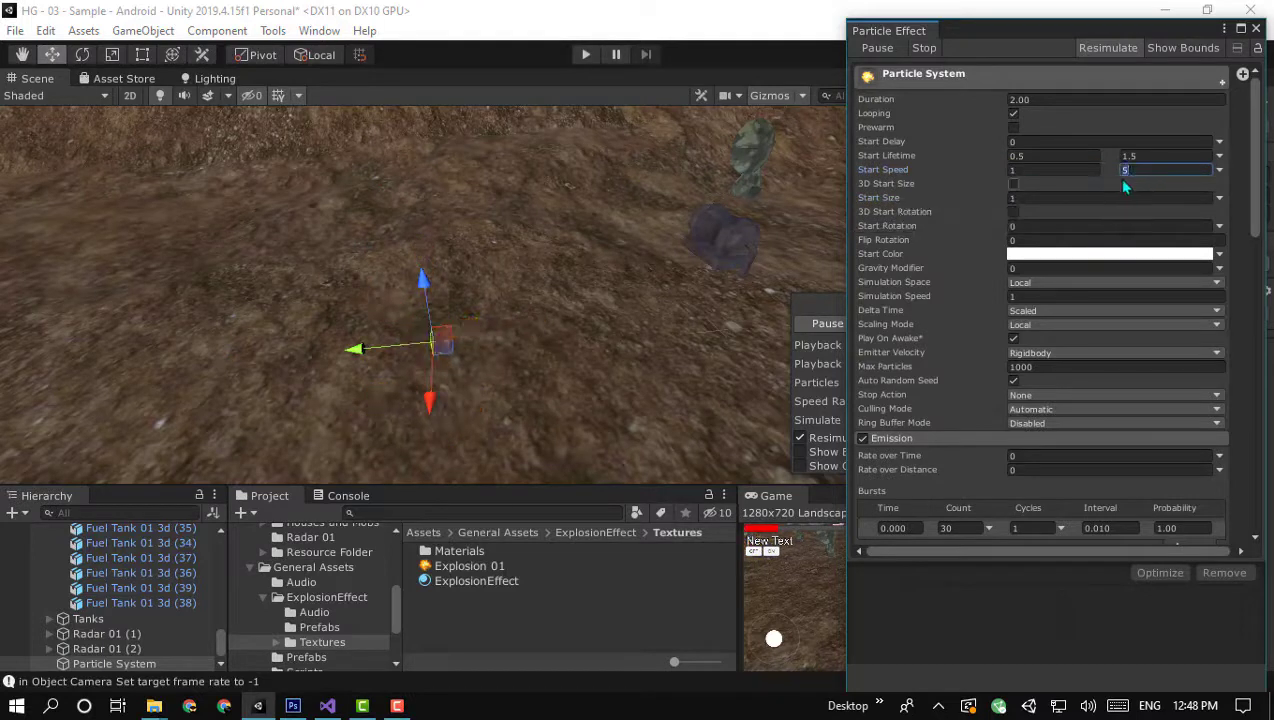
type("2")
left_click_drag(1140, 171, 1084, 179)
type("3")
Enable Size over Lifetime, reshape its curve to fall from full size to zero, and set the curve's maximum to 5
scroll(1100, 188, "down", 4)
scroll(1072, 203, "down", 14)
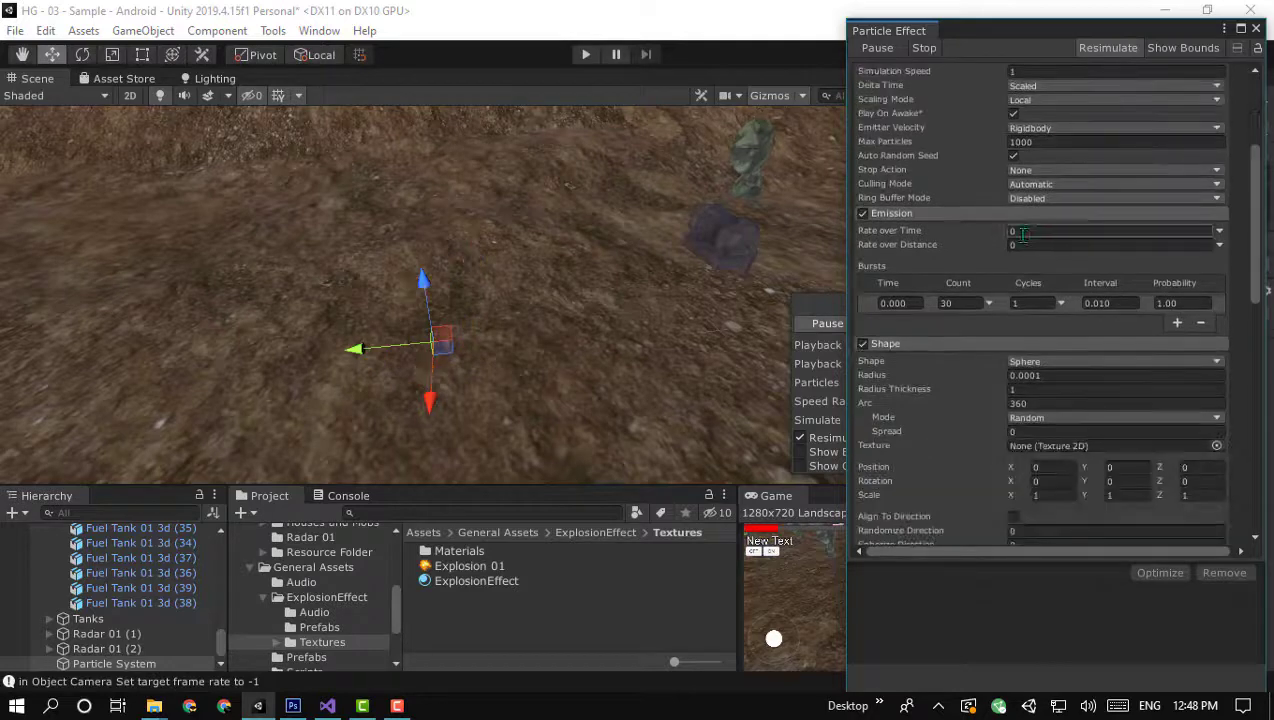
scroll(940, 285, "down", 4)
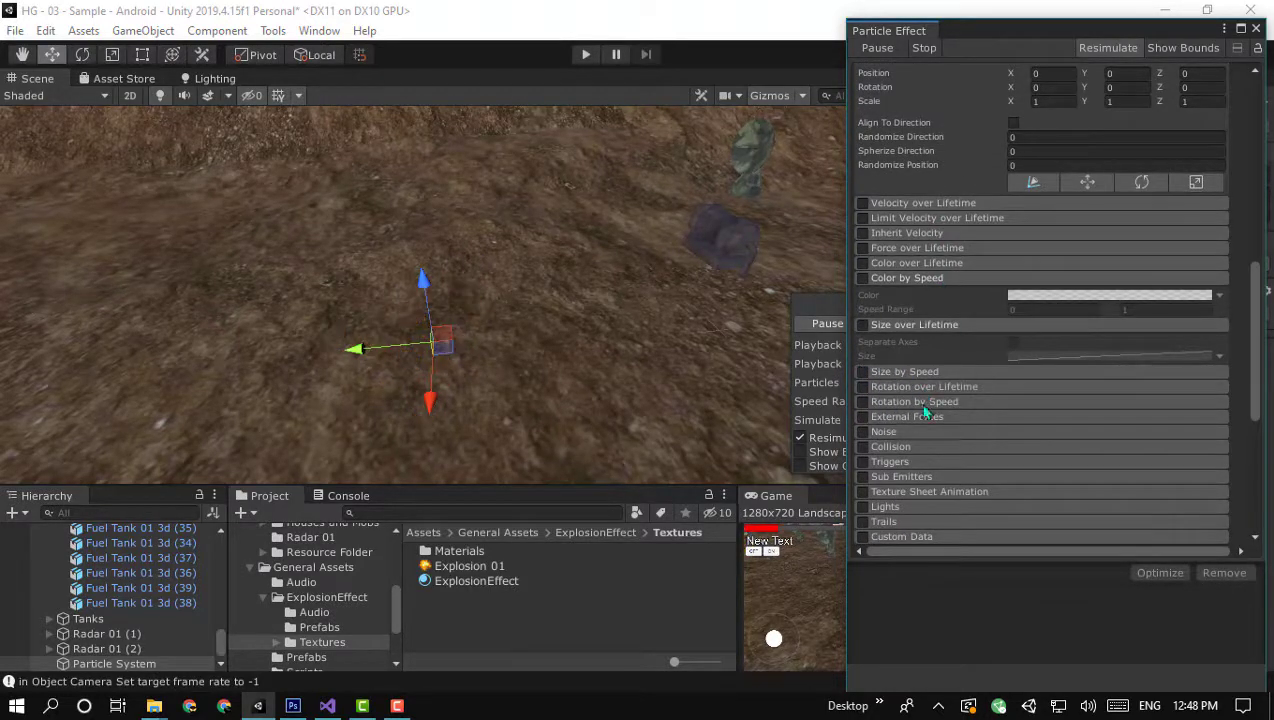
left_click(870, 325)
left_click(863, 325)
left_click(1027, 355)
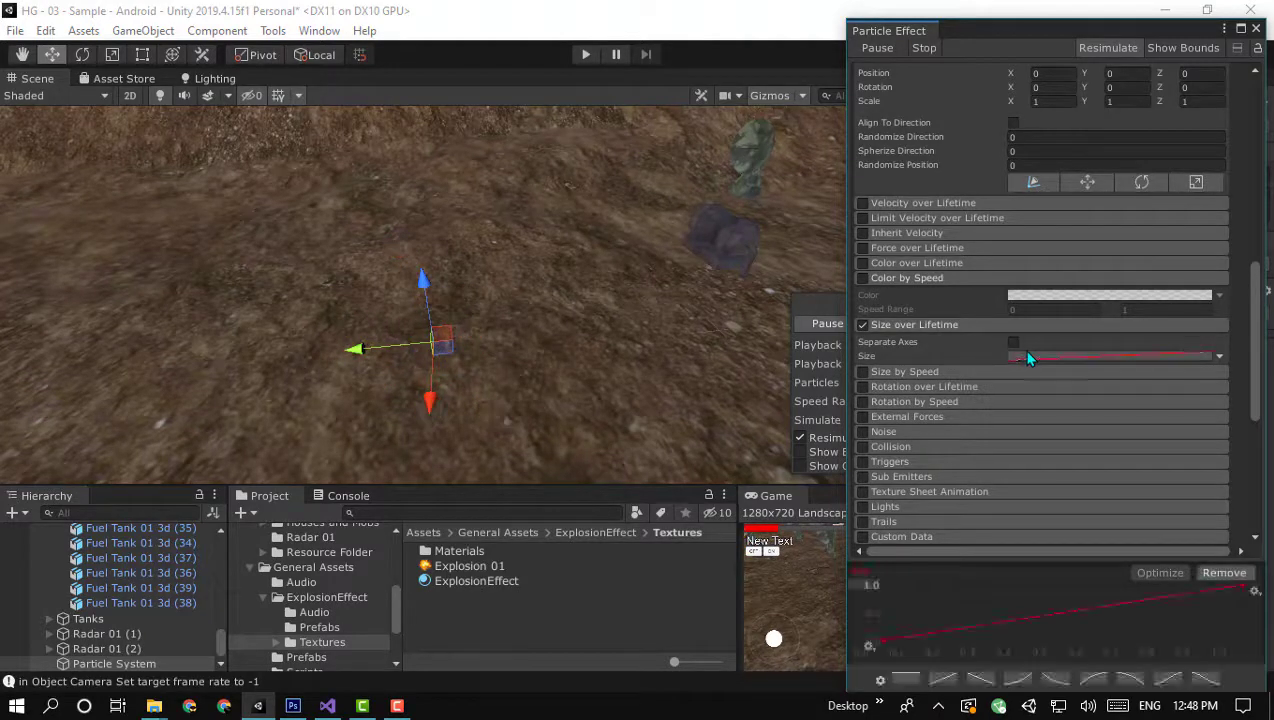
left_click(879, 584)
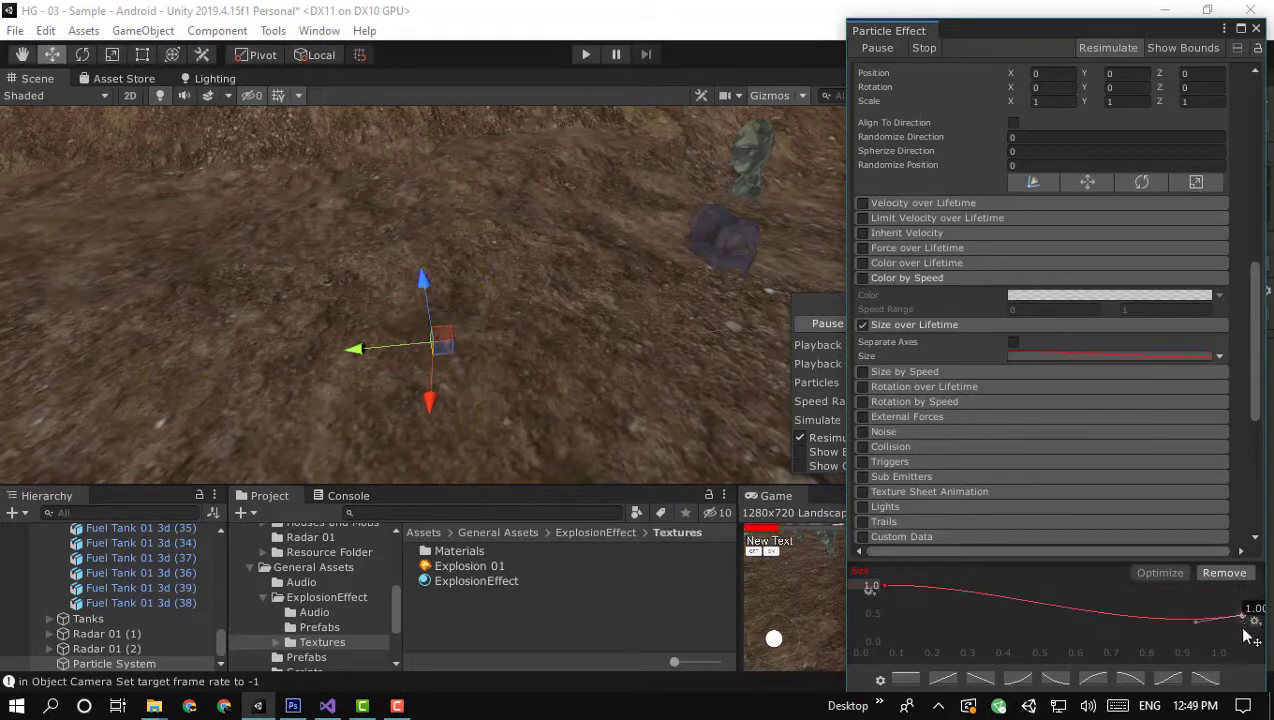
left_click_drag(1191, 649, 1190, 640)
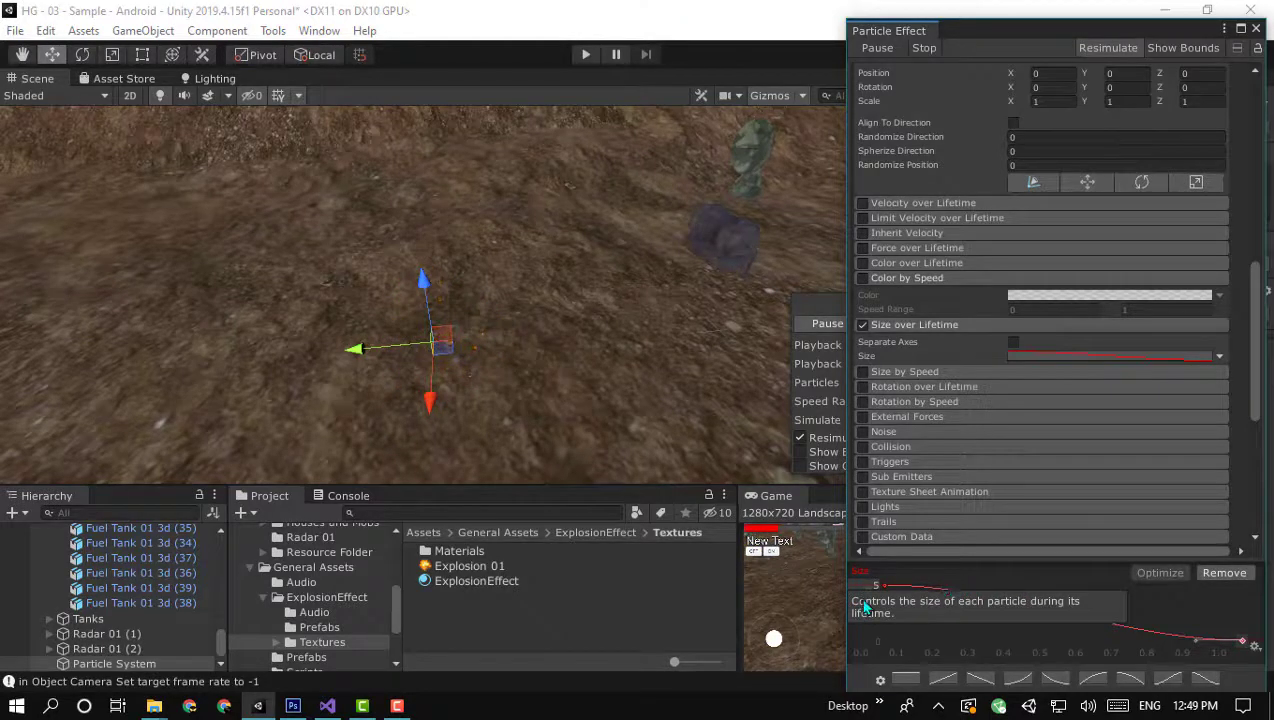
Lower the size curve's starting key to zero and add a key at full size roughly one-sixth through the lifetime
left_click_drag(872, 588, 886, 640)
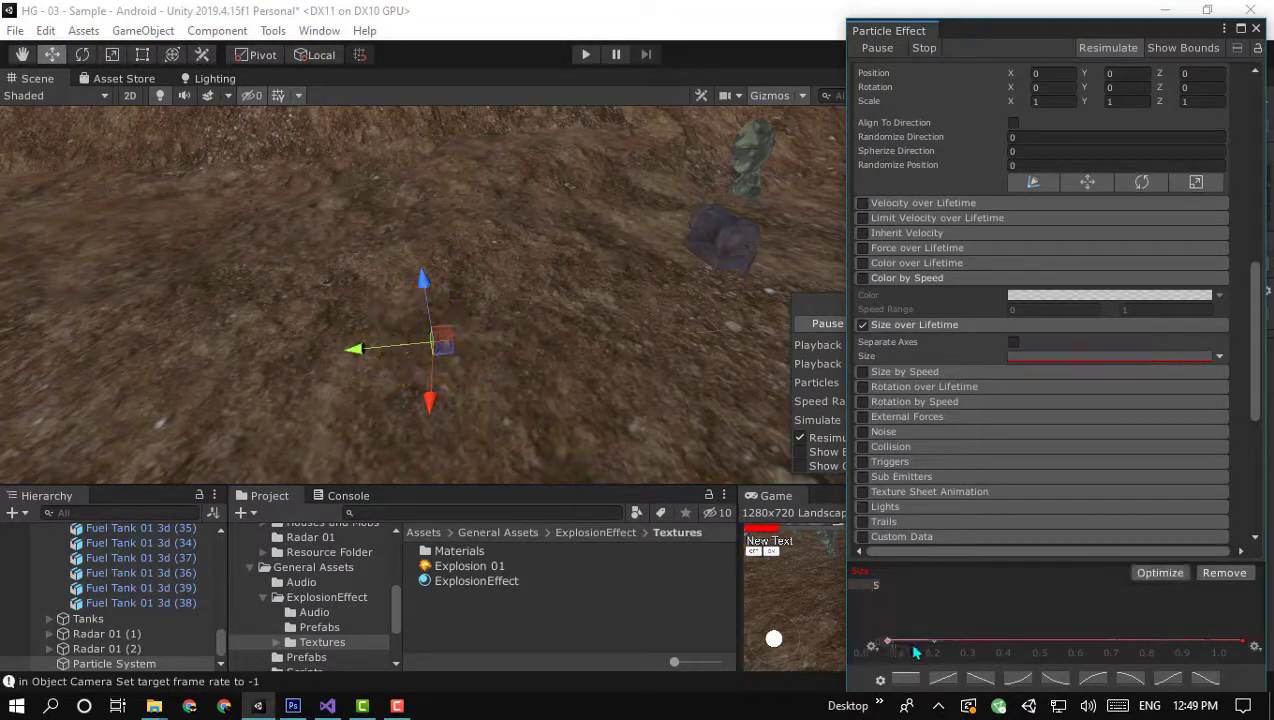
right_click(912, 646)
left_click_drag(909, 604, 908, 588)
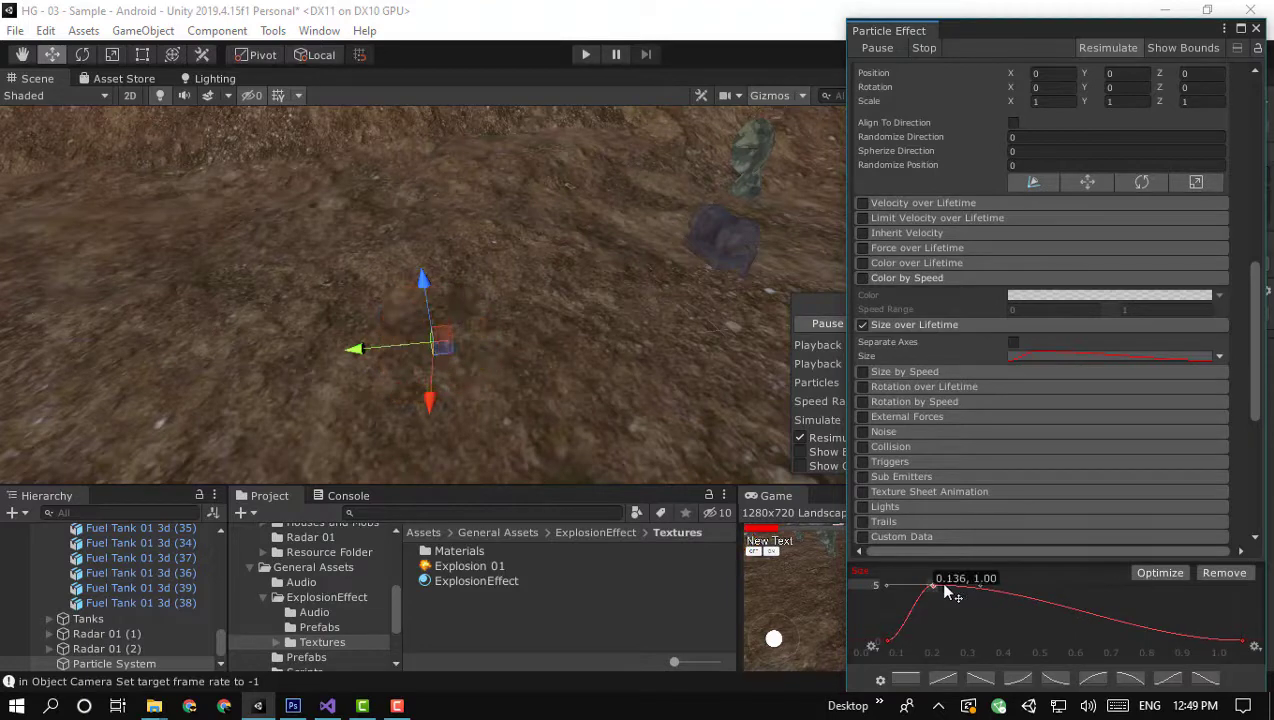
left_click_drag(929, 586, 946, 587)
scroll(470, 400, "up", 2)
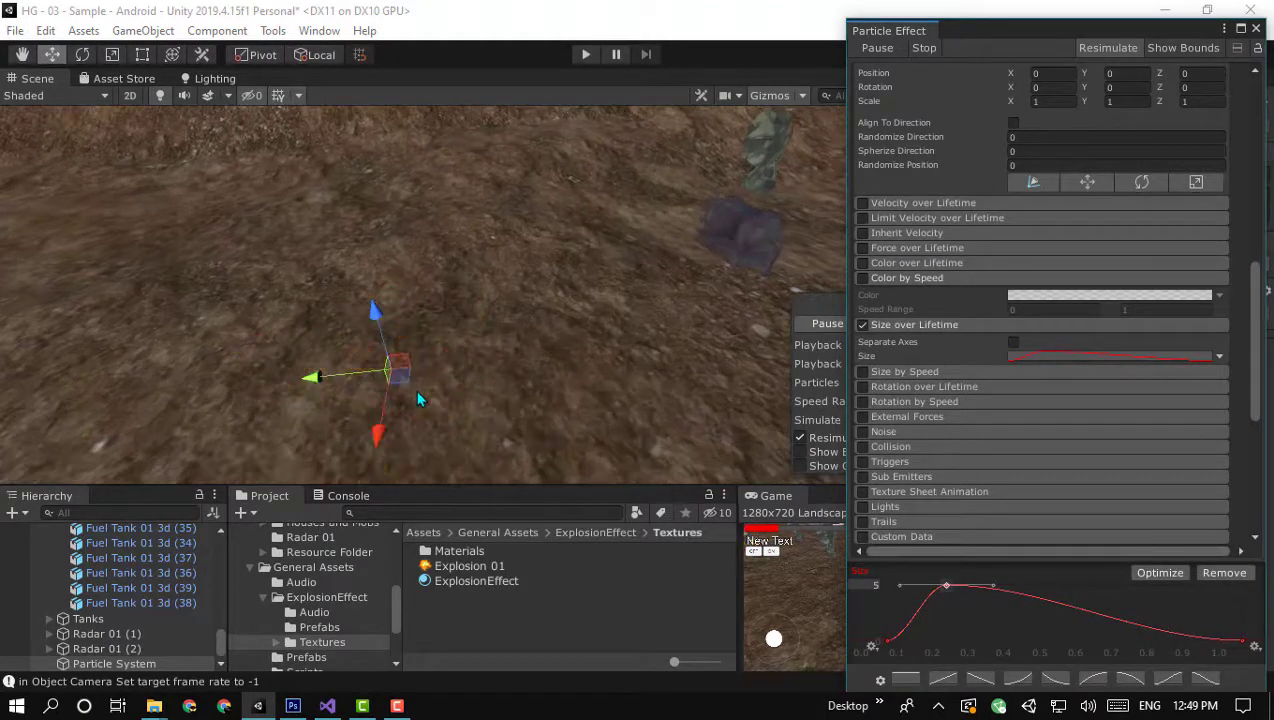
left_click_drag(415, 389, 484, 372, "alt")
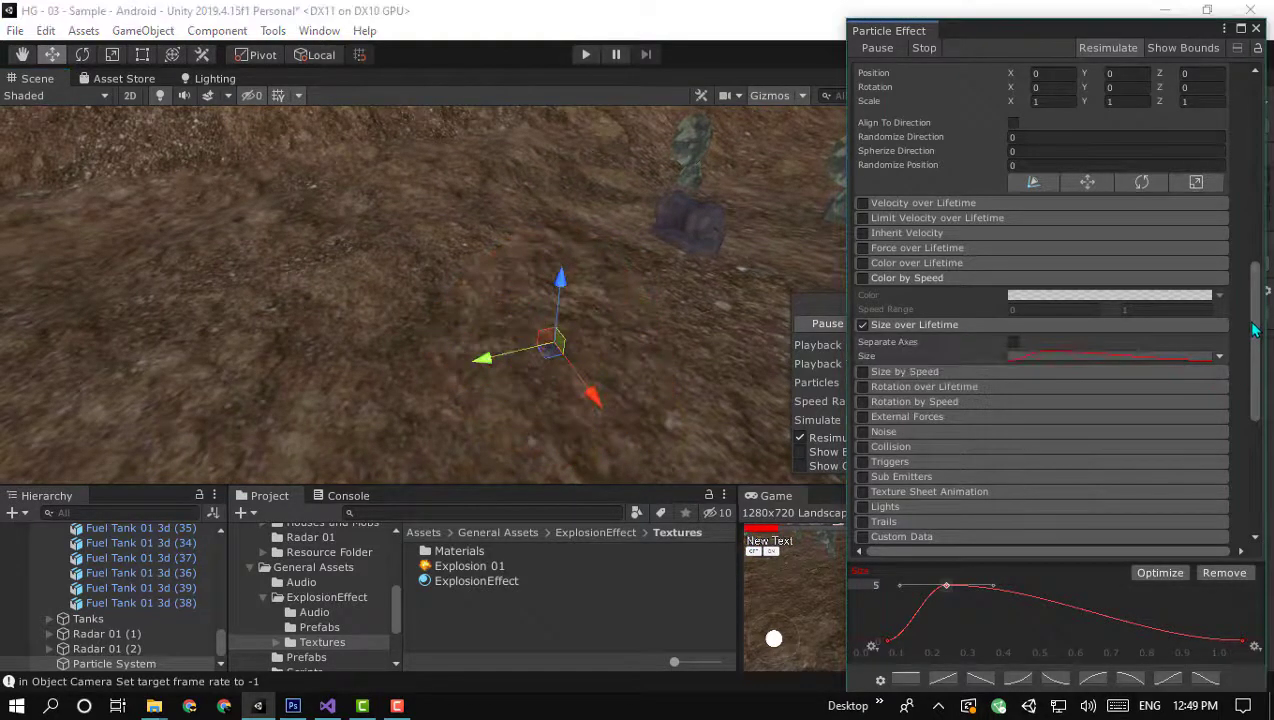
Set the Emission burst's count to 15 and check the burst in the scene
scroll(1252, 285, "up", 3)
scroll(1252, 285, "up", 2)
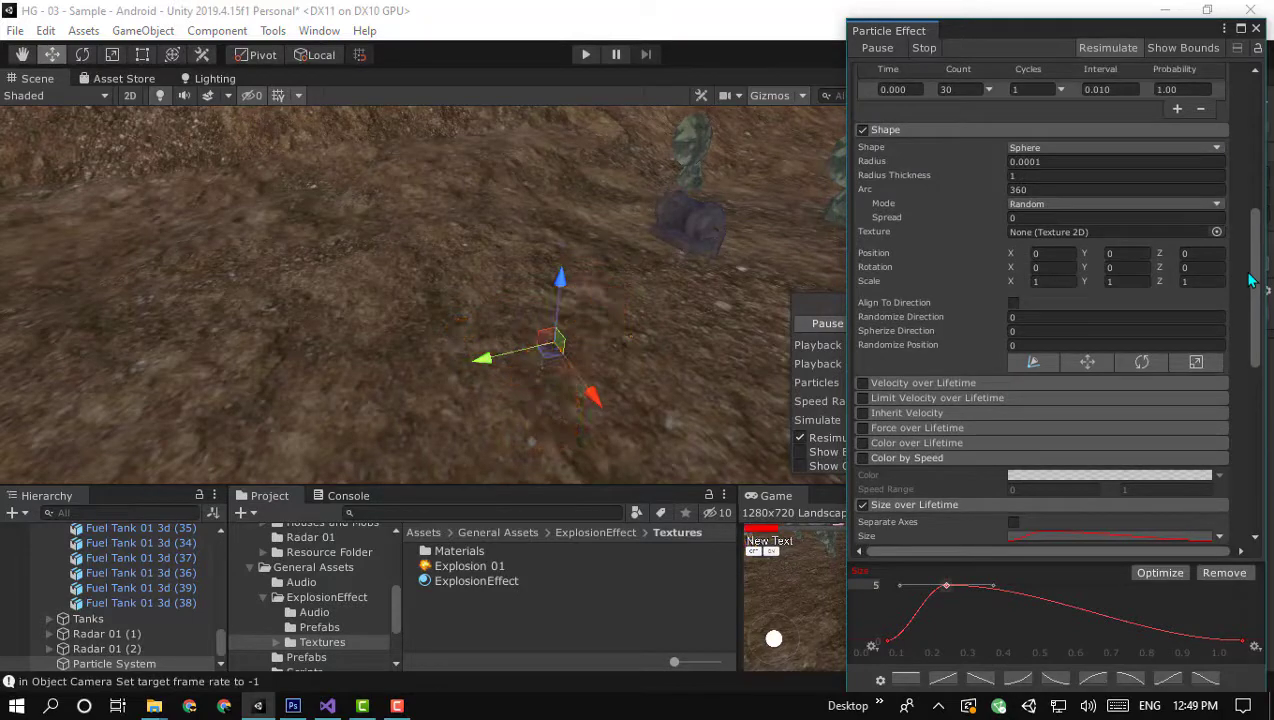
scroll(1248, 246, "up", 1)
left_click(942, 229)
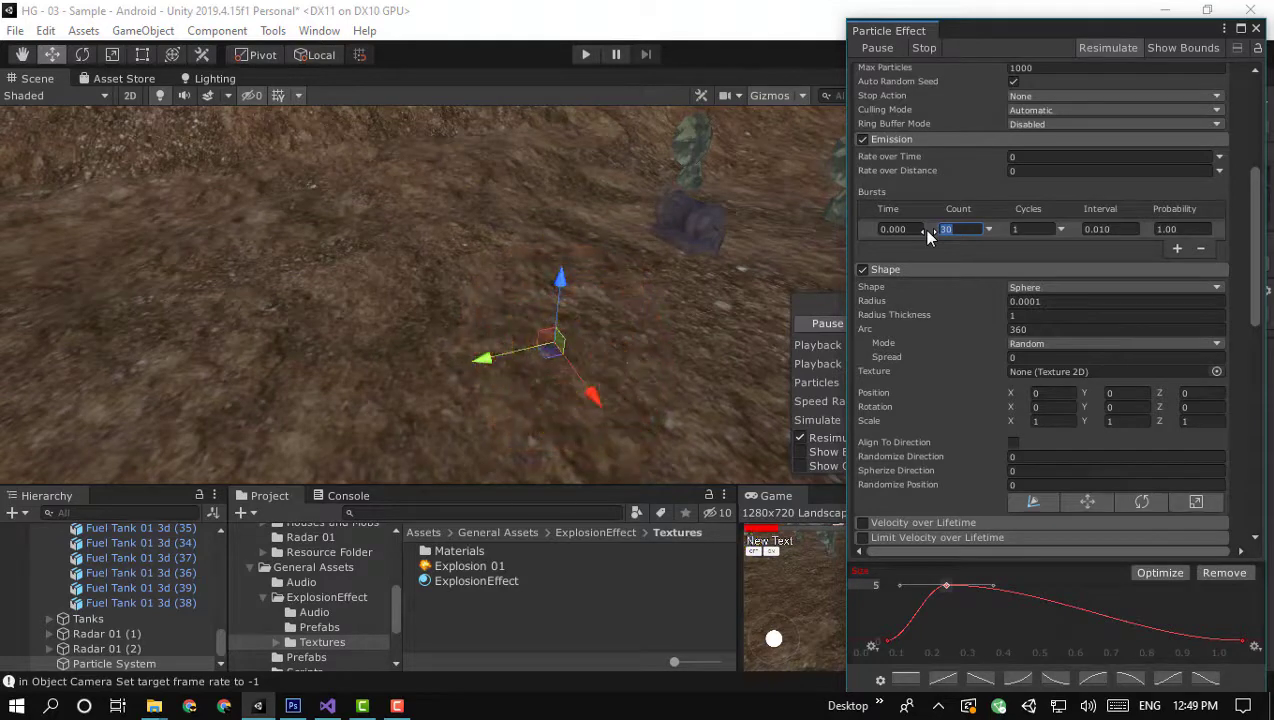
type("15")
middle_click_drag(655, 399, 592, 374)
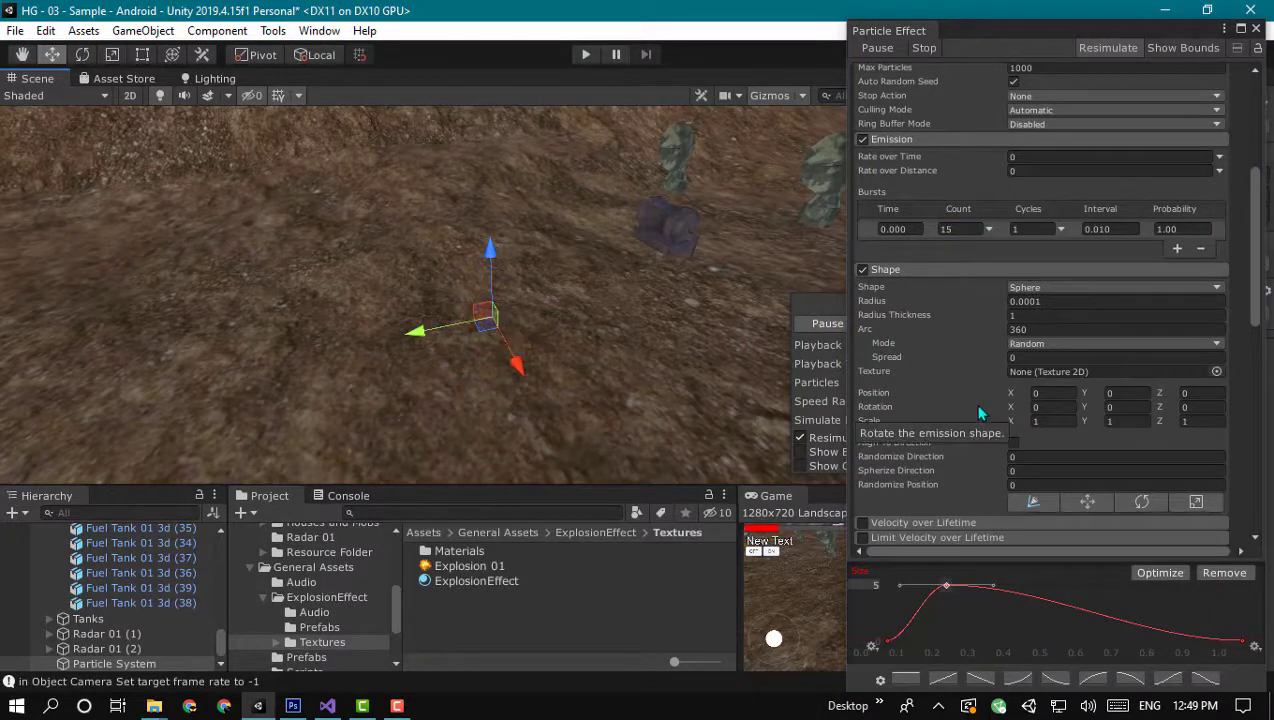
Enable Color over Lifetime and fade its gradient to alpha 0, with the transparent end key at 88.8%
left_click_drag(1256, 243, 1252, 308)
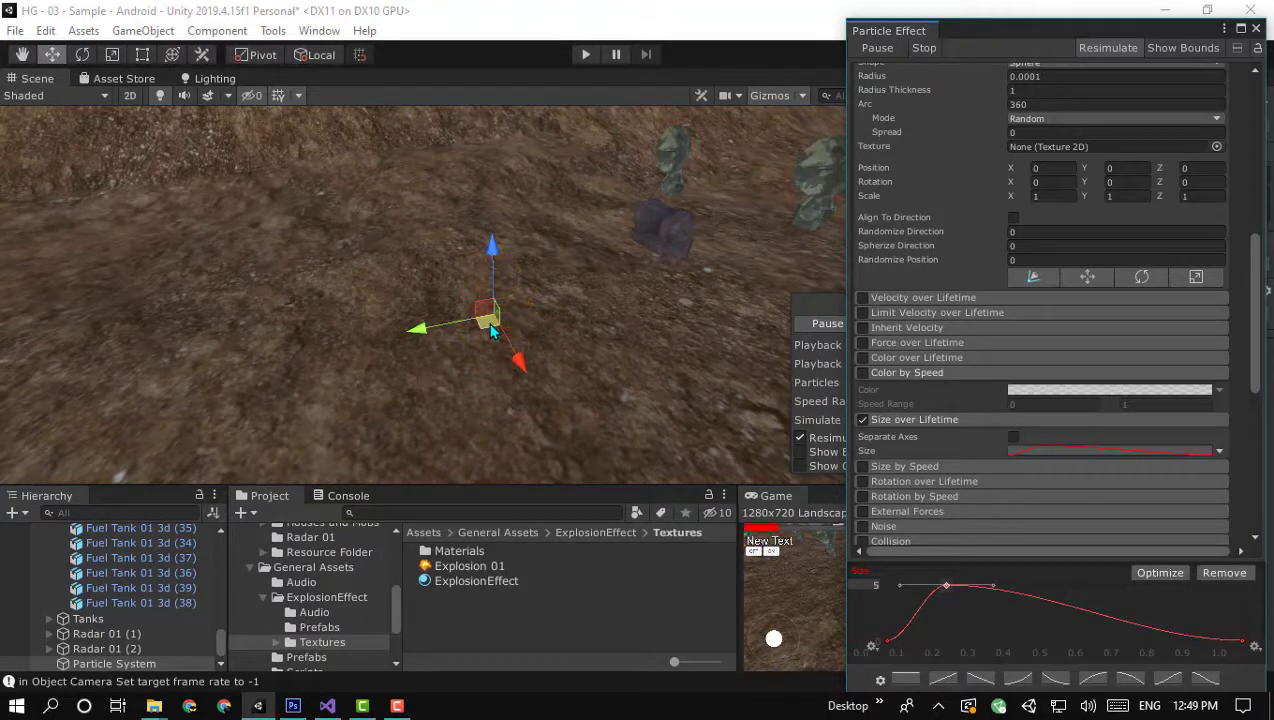
left_click(862, 357)
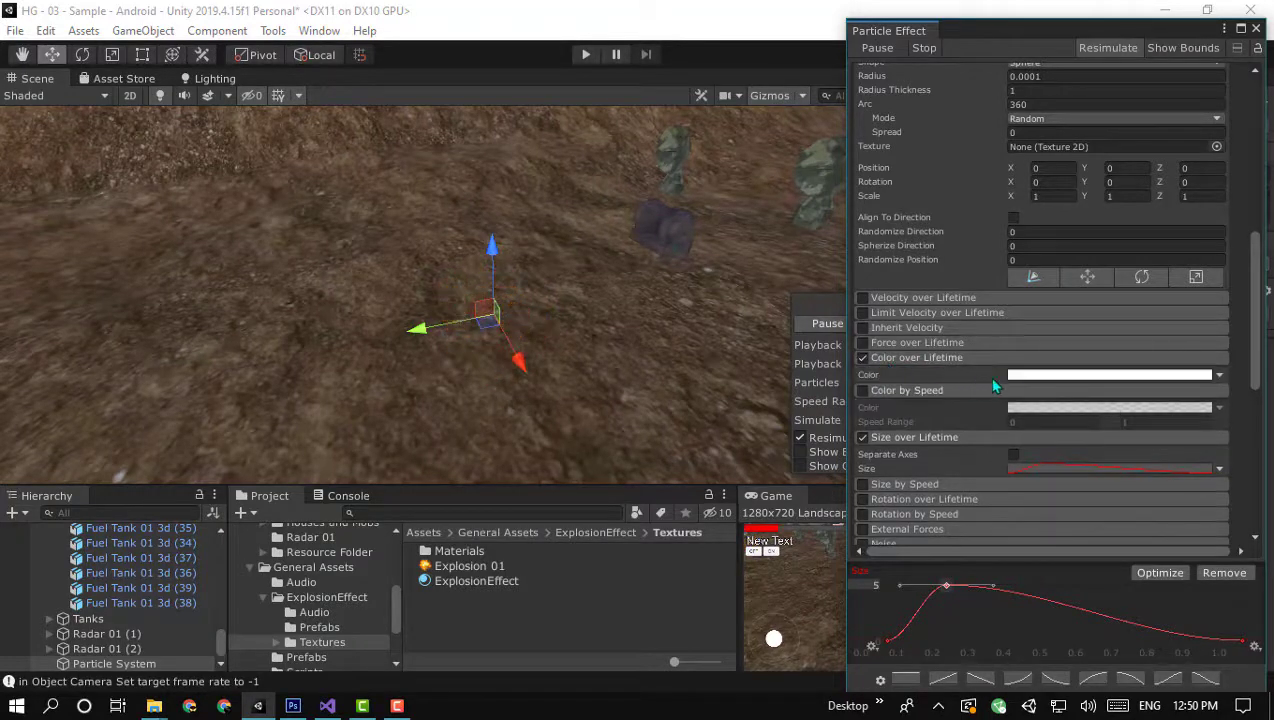
left_click(1018, 377)
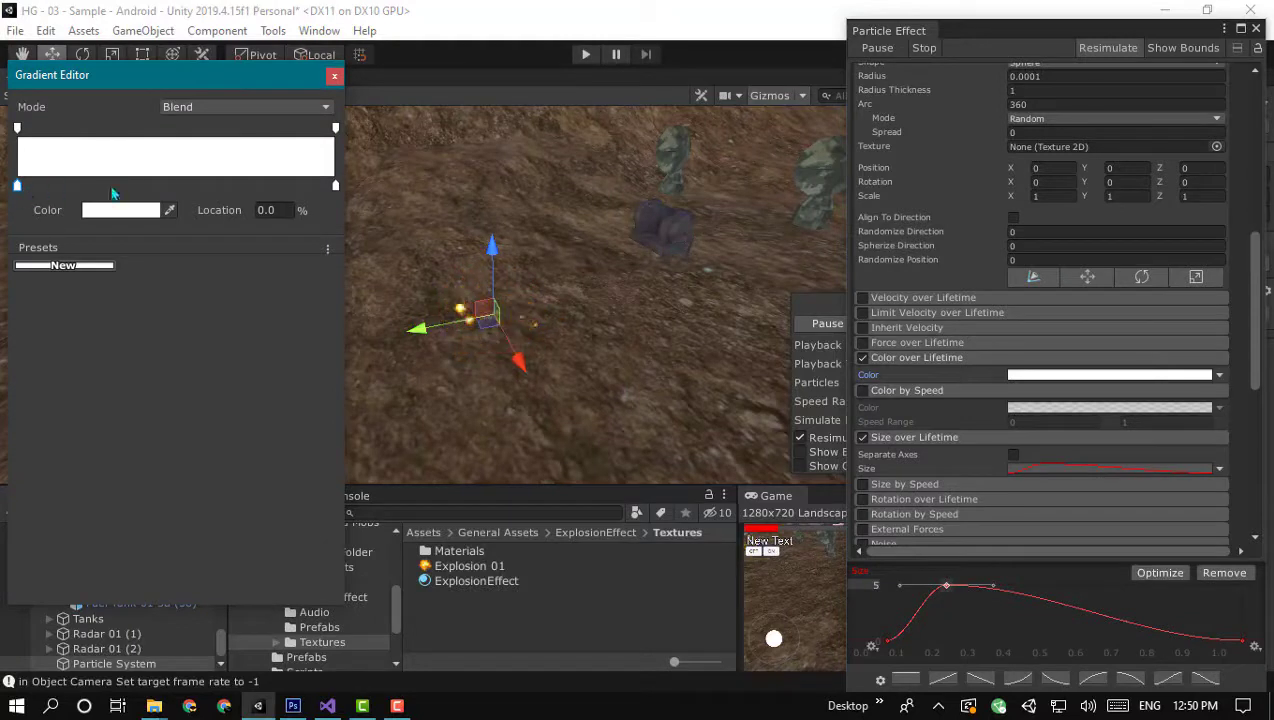
left_click(336, 129)
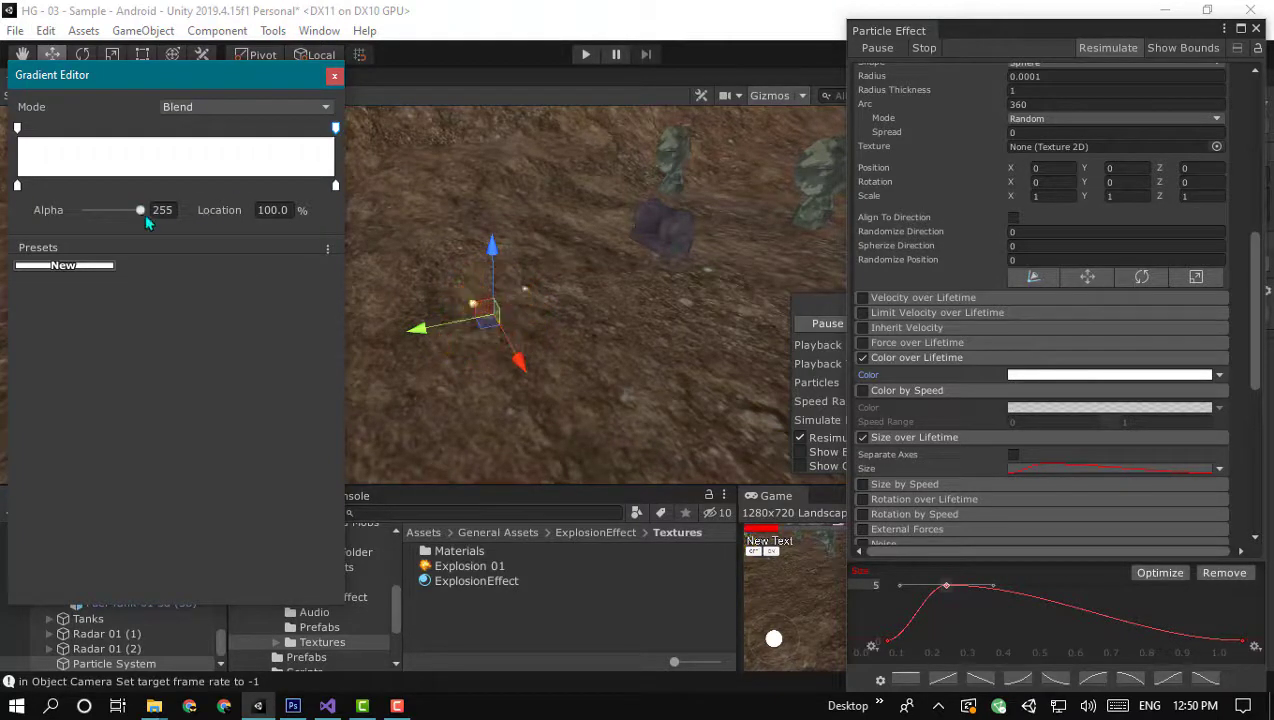
left_click_drag(141, 212, 46, 220)
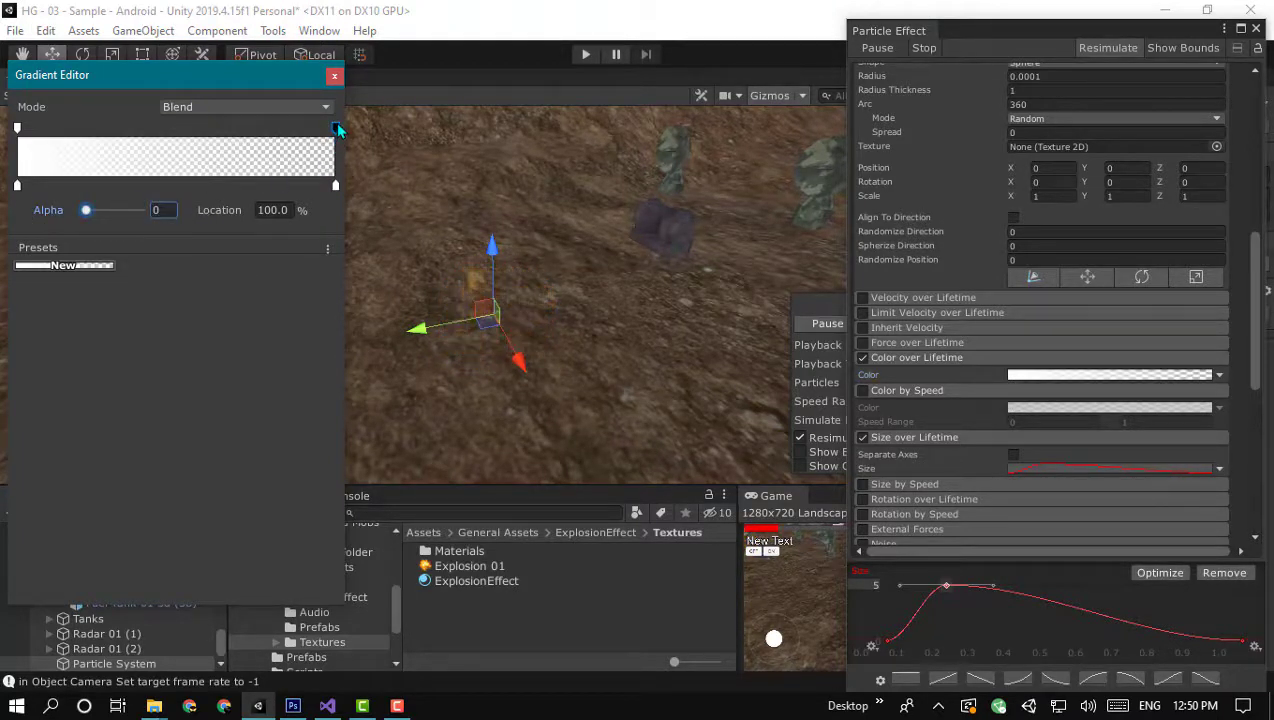
left_click_drag(337, 128, 306, 132)
left_click_drag(237, 80, 229, 130)
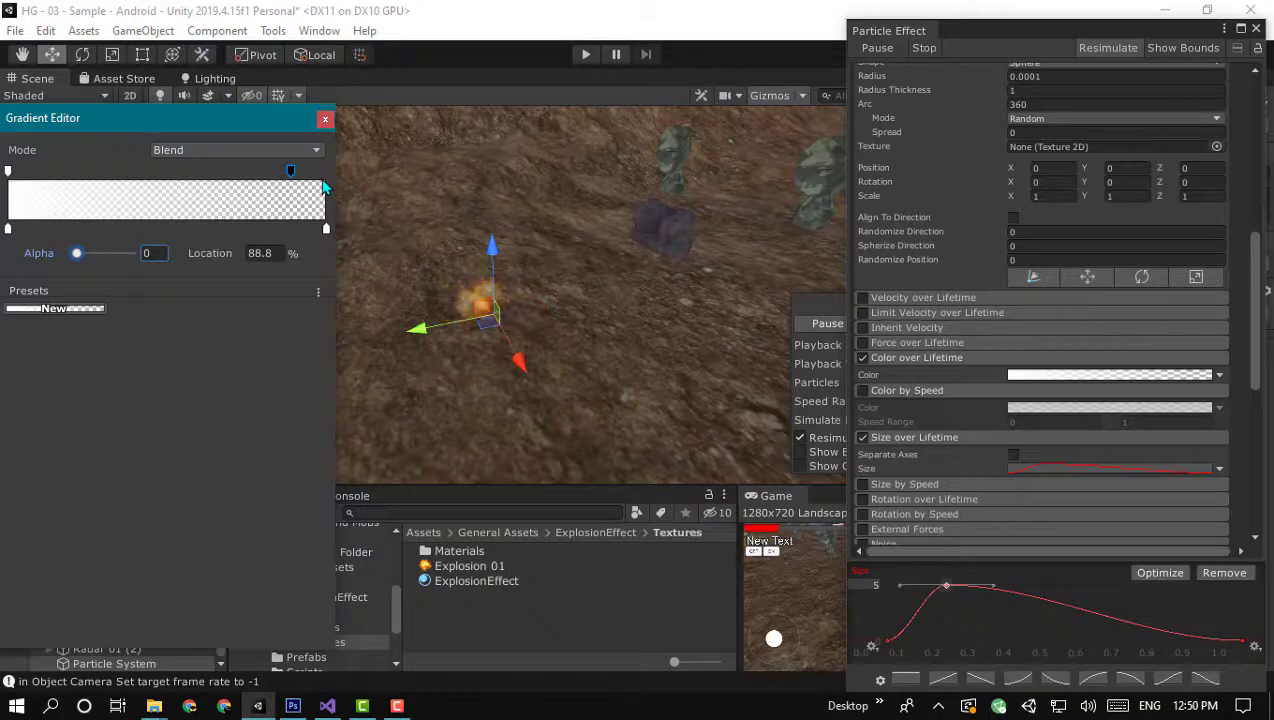
left_click(323, 121)
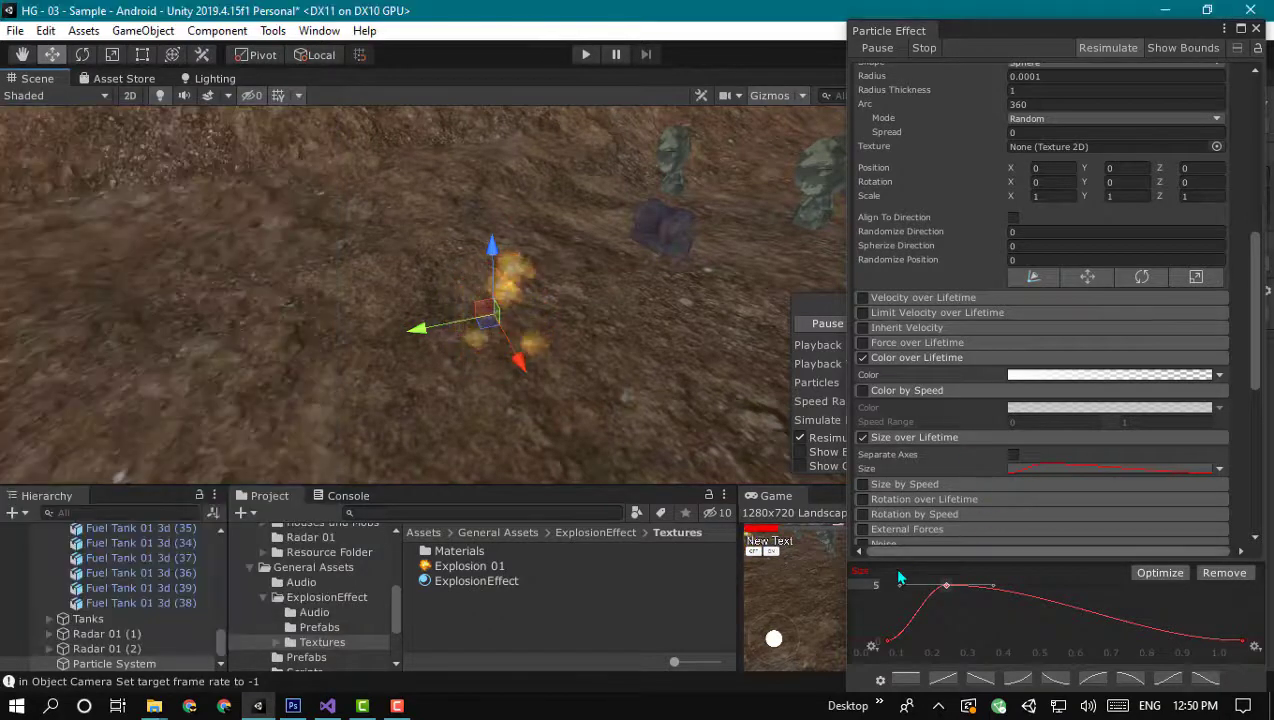
Raise the Size over Lifetime curve's maximum first to 8 and, after checking the explosion in the scene, to 16
left_click_drag(880, 570, 932, 574)
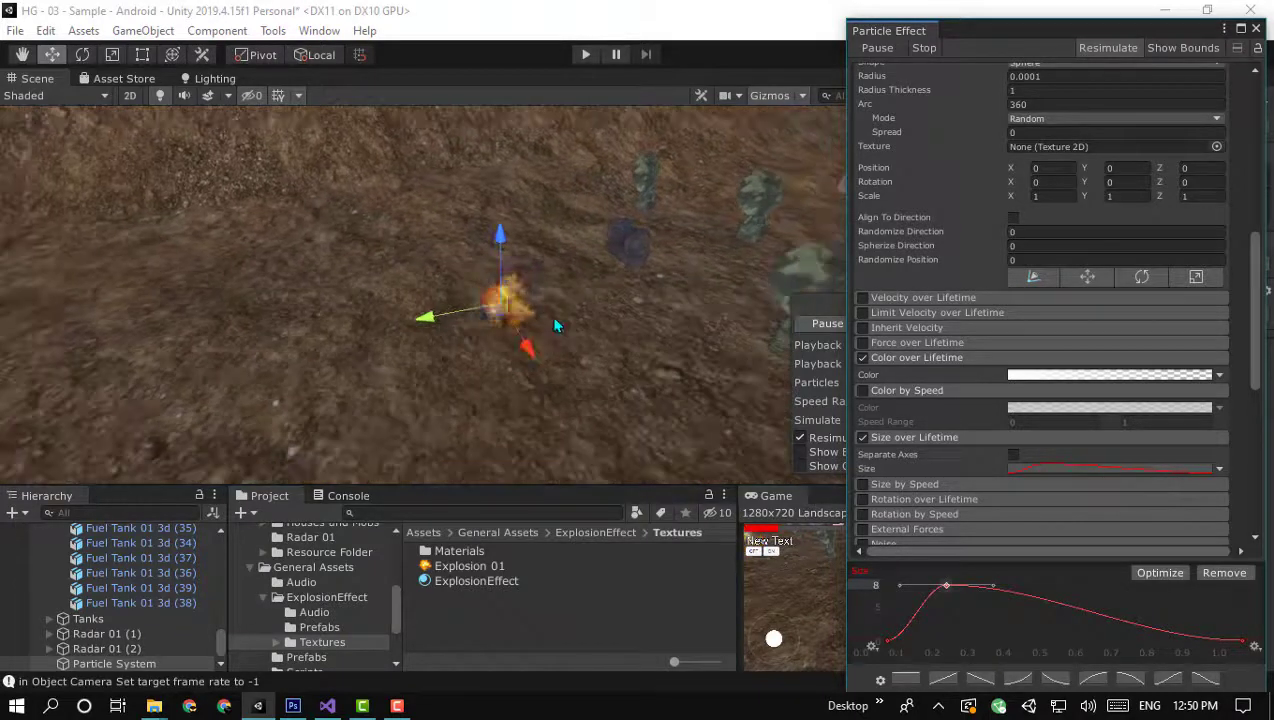
left_click_drag(544, 329, 498, 324, "alt")
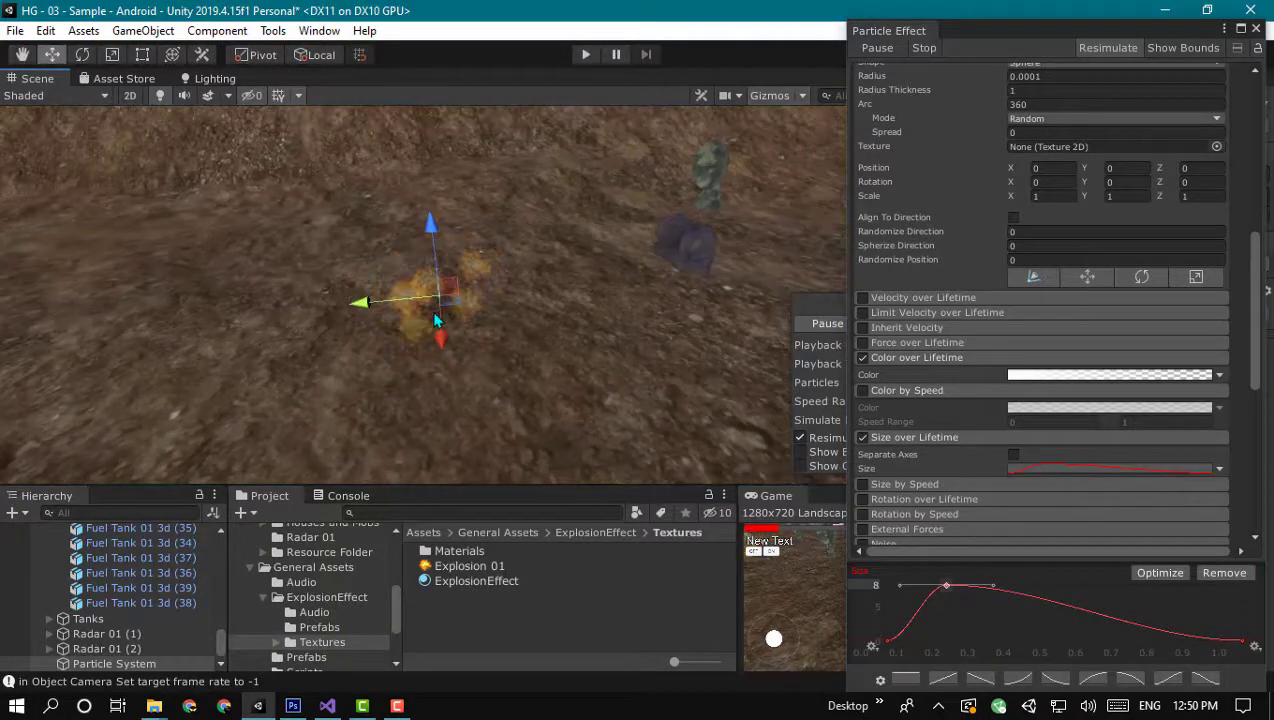
scroll(541, 309, "up", 2)
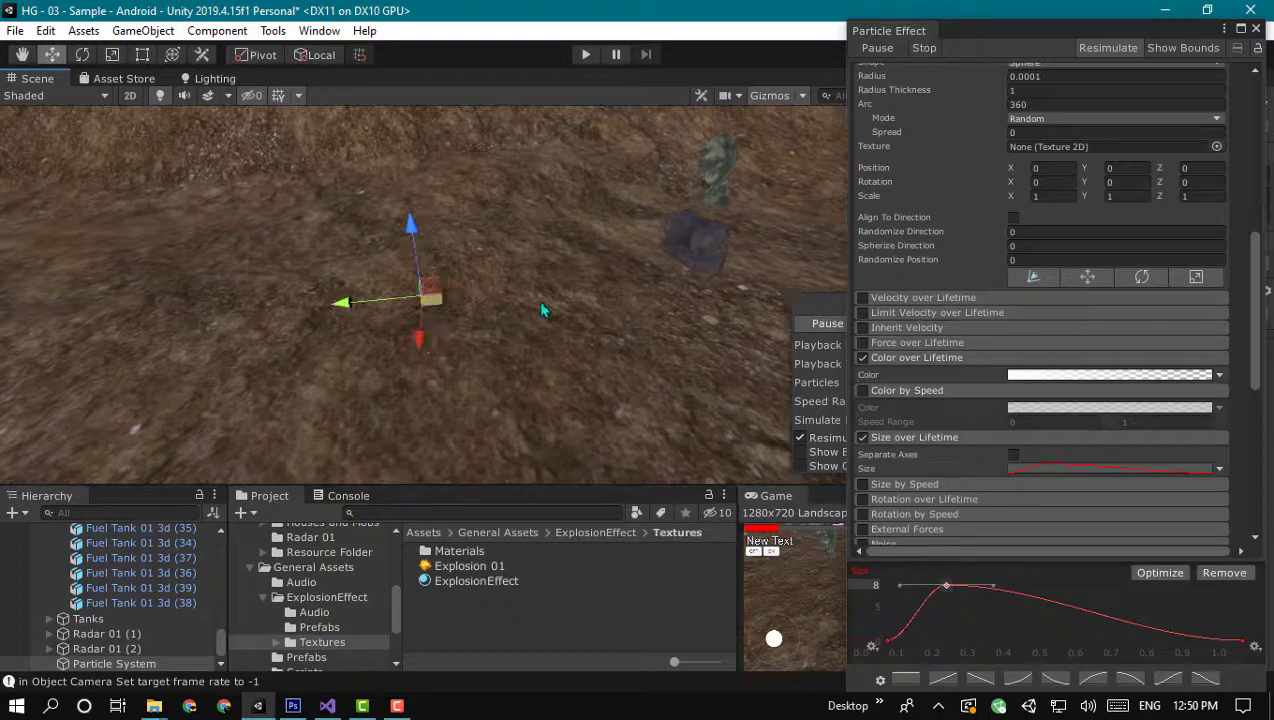
left_click(881, 574)
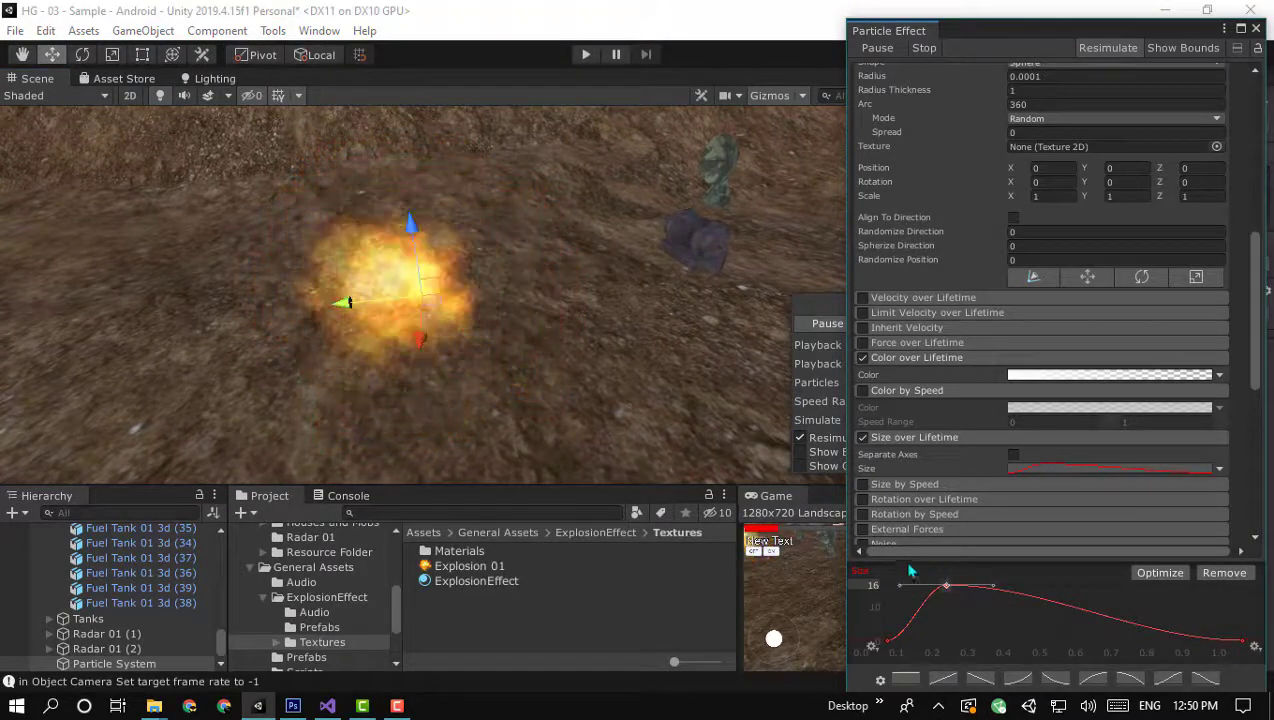
Move the size curve's peak key later, to just under a quarter through the lifetime, and check the explosion in the scene
scroll(480, 361, "down", 5)
left_click_drag(480, 361, 596, 372, "alt")
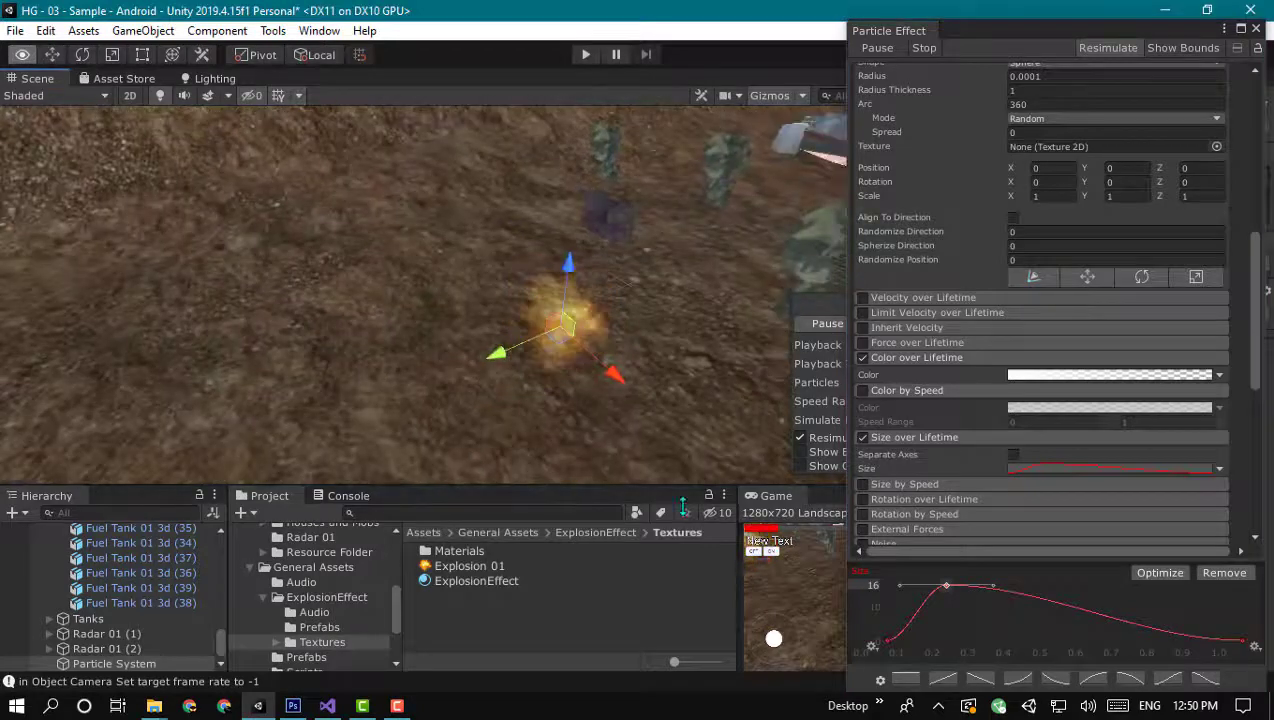
left_click_drag(945, 588, 966, 593)
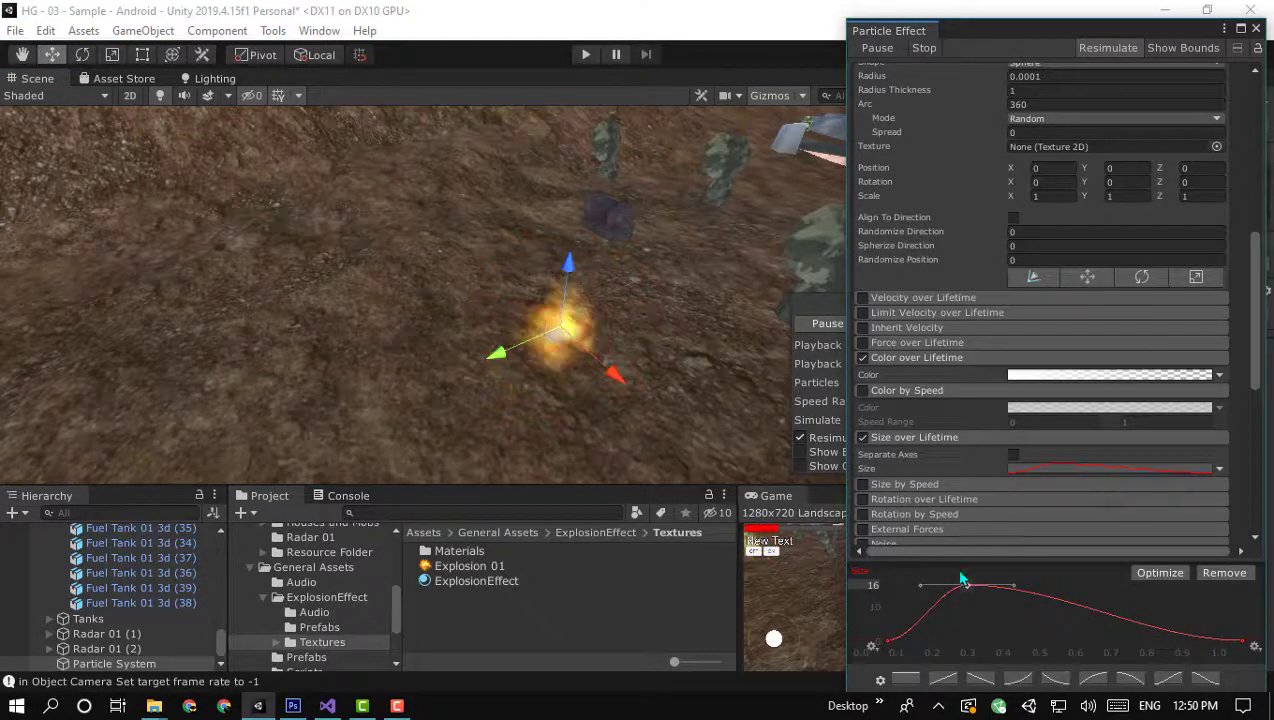
scroll(955, 391, "up", 2)
scroll(953, 388, "up", 4)
scroll(953, 388, "down", 4)
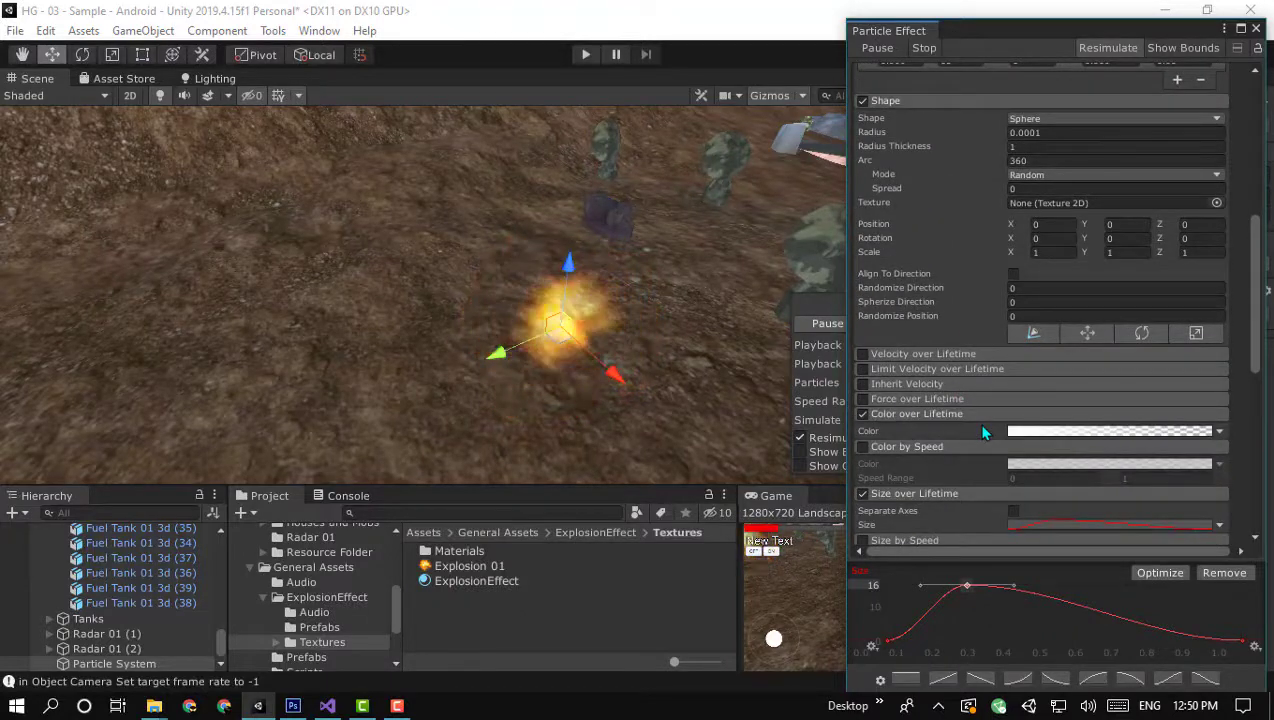
middle_click_drag(630, 325, 600, 316)
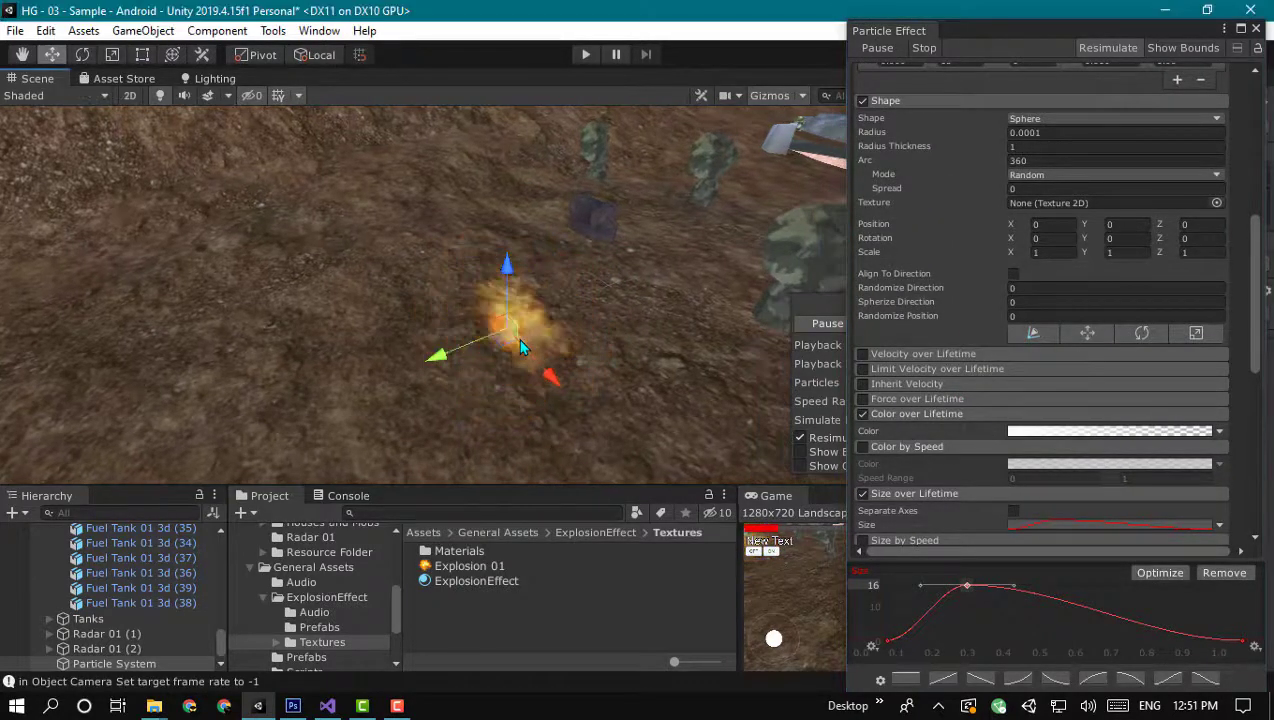
middle_click_drag(518, 338, 500, 332)
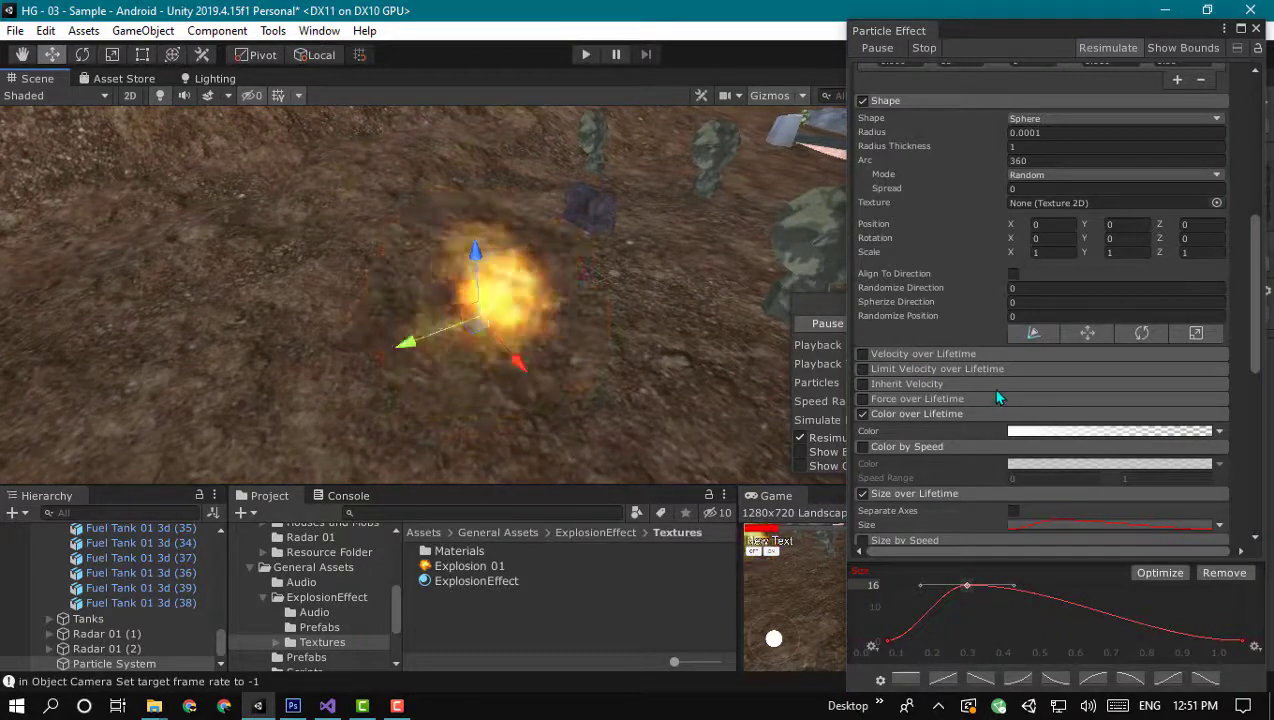
Turn off Looping in the particle system's main settings and play the explosion once as a preview
left_click_drag(1258, 268, 1248, 128)
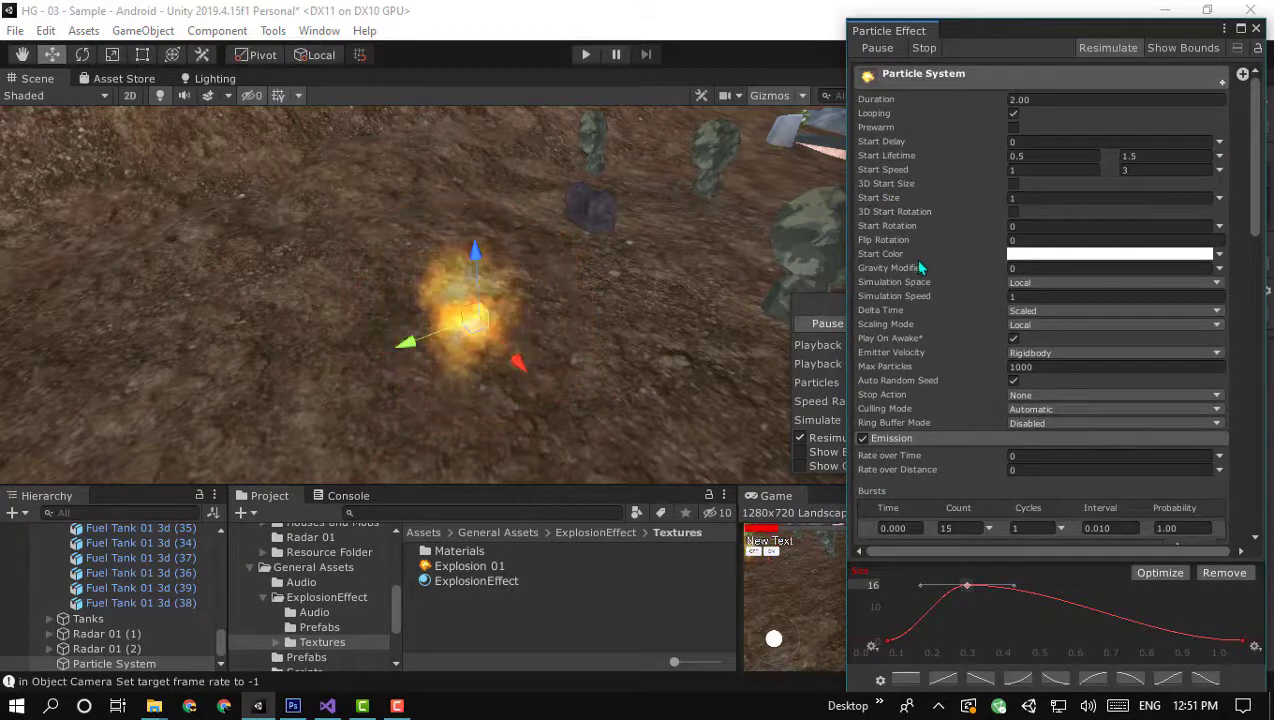
left_click(1013, 114)
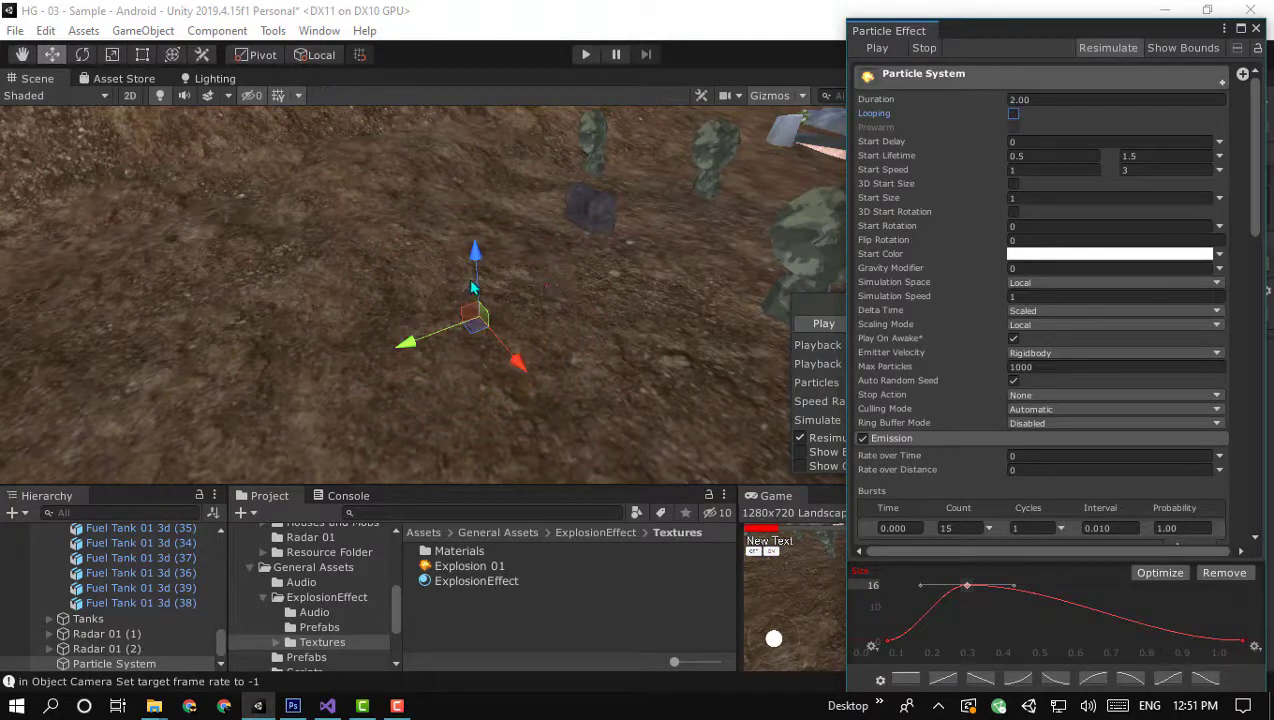
middle_click_drag(549, 371, 498, 371)
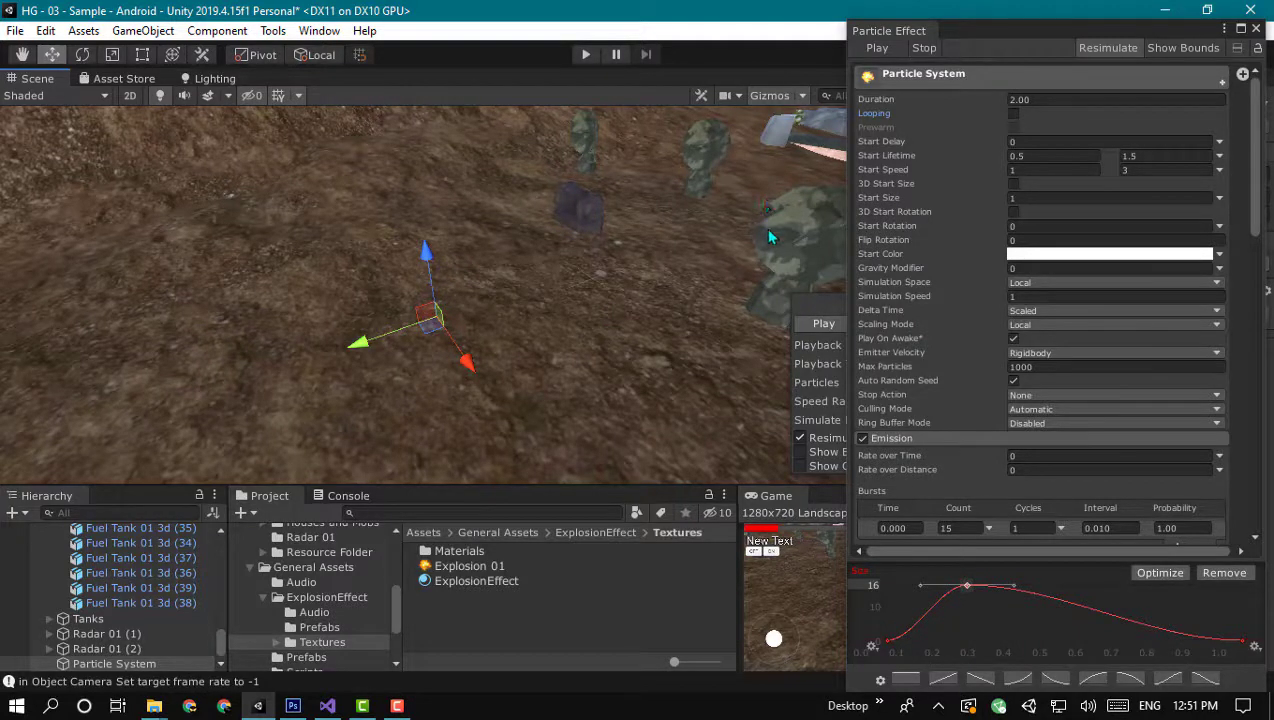
left_click(1012, 116)
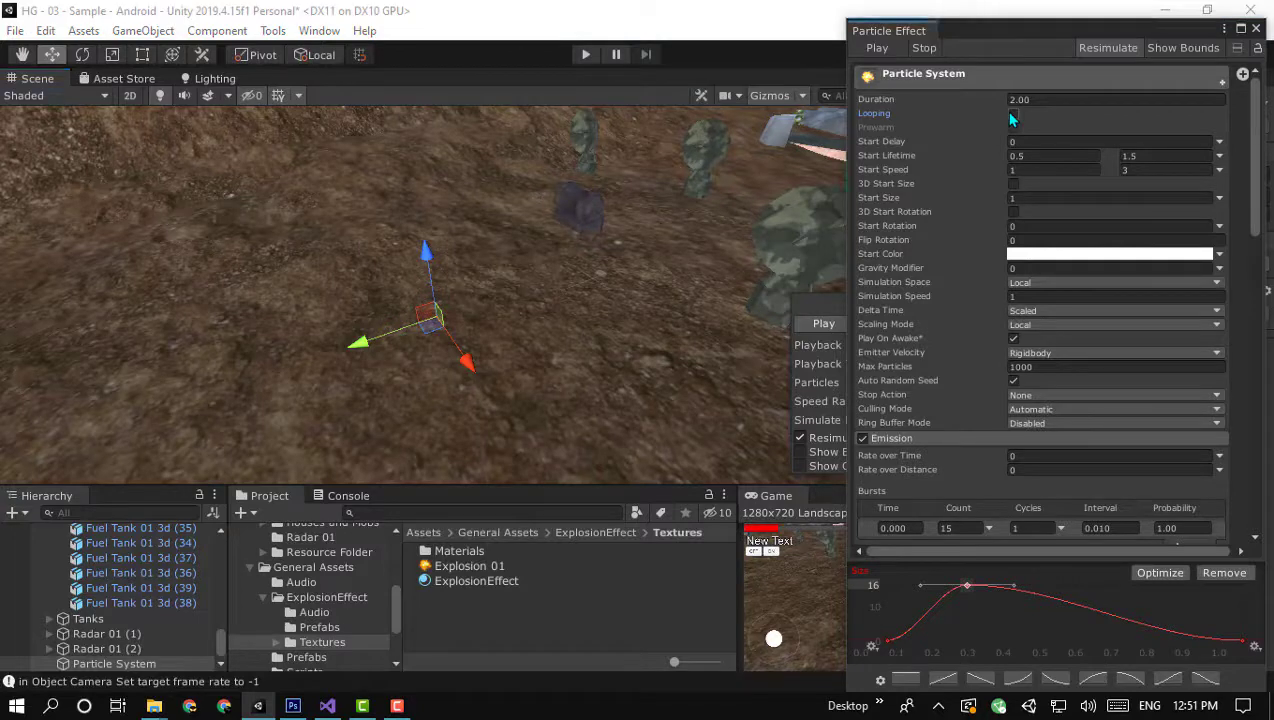
left_click(878, 48)
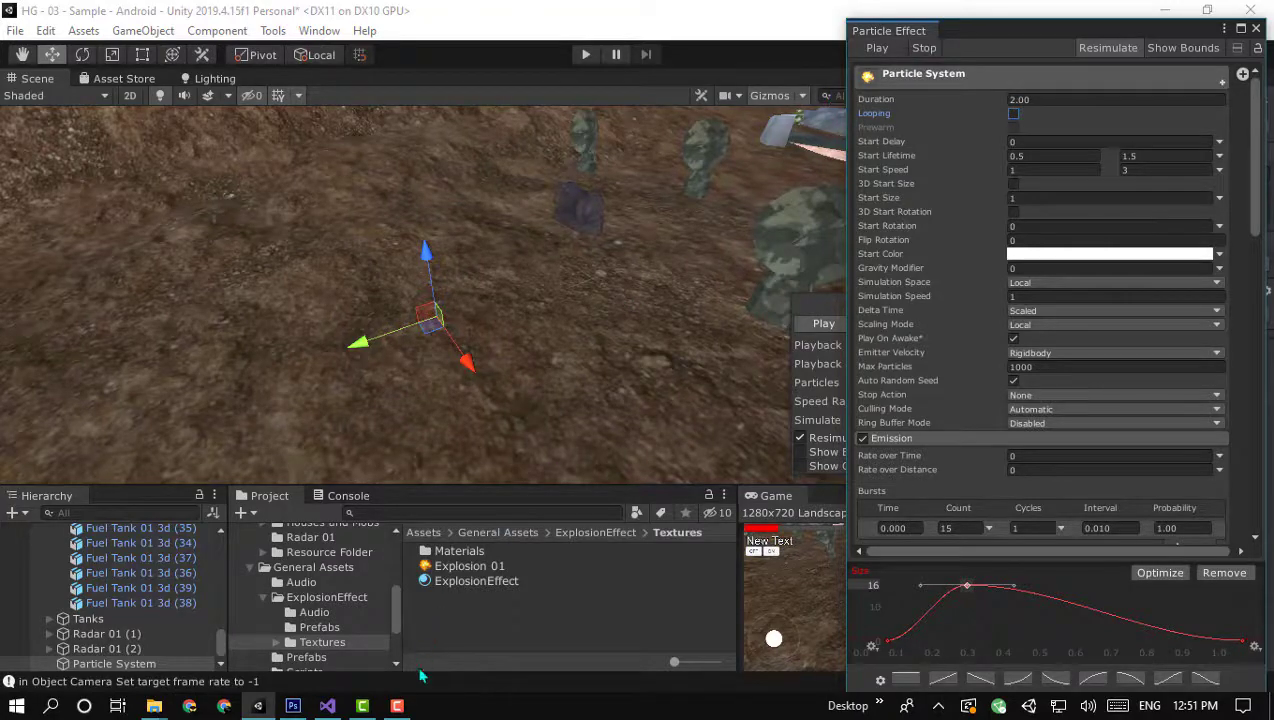
left_click(399, 706)
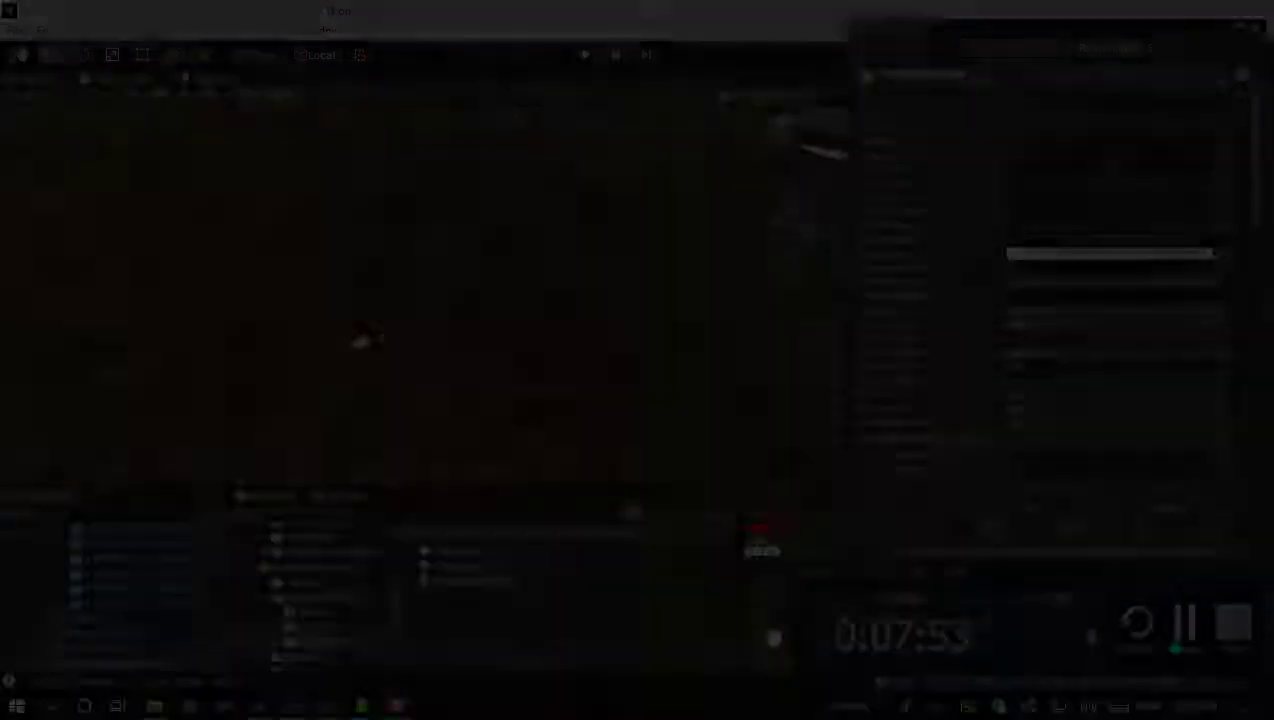